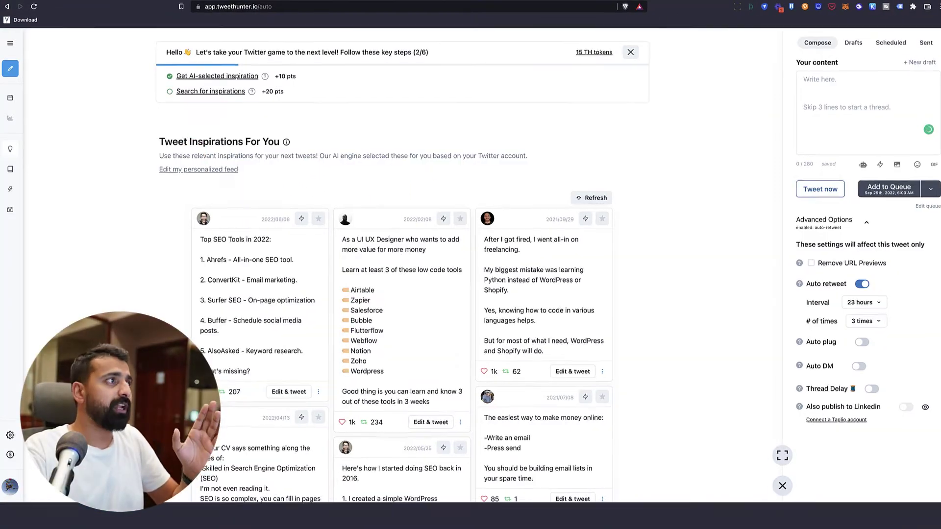
# Open My Queue and look through the scheduled tweets for September 27 and 28.
pyautogui.moveTo(20, 70)
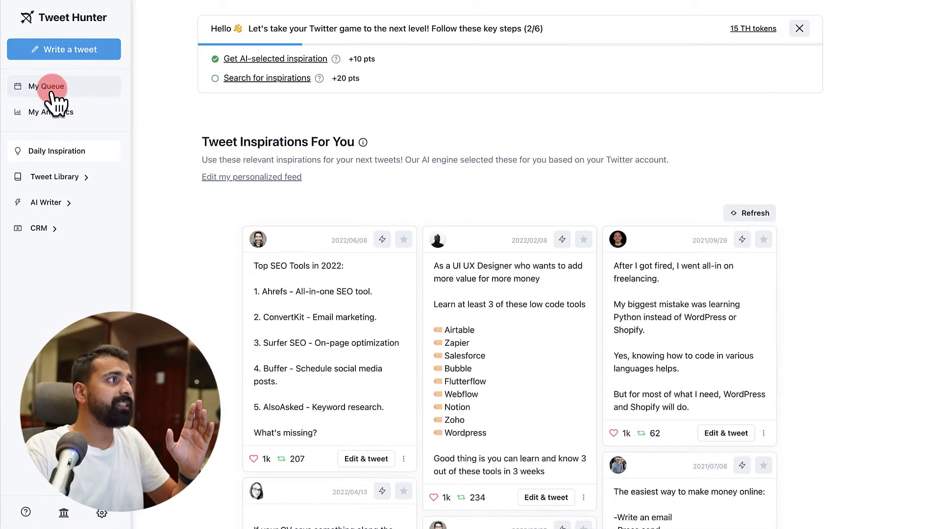
pyautogui.click(51, 89)
pyautogui.scroll(-2, 426, 269)
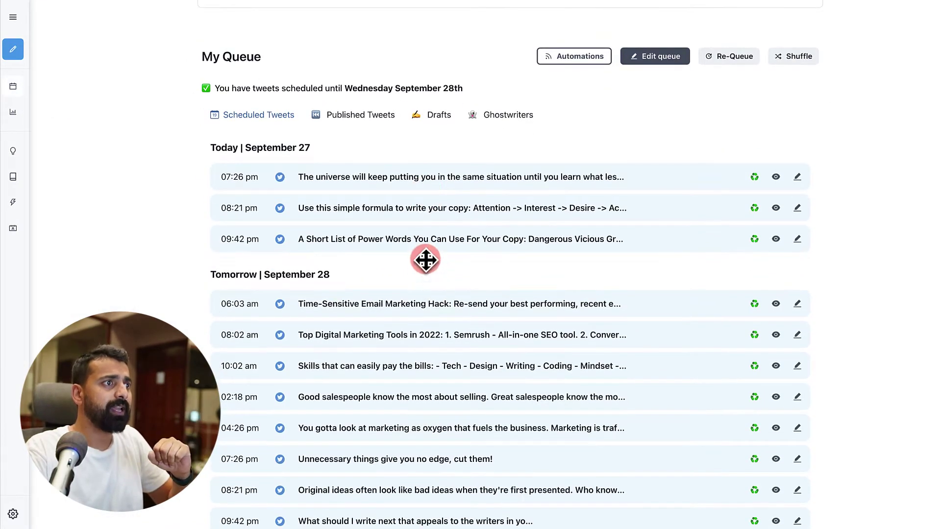
pyautogui.scroll(2, 294, 184)
pyautogui.scroll(-2, 377, 314)
pyautogui.scroll(3, 389, 319)
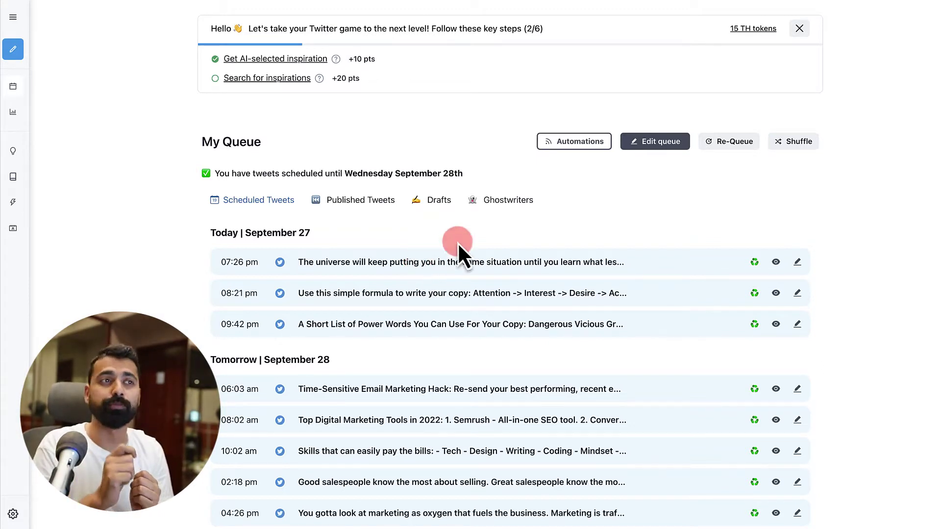
# Open the tweet schedule for editing and refresh the chart of times at which followers are most active.
pyautogui.click(633, 153)
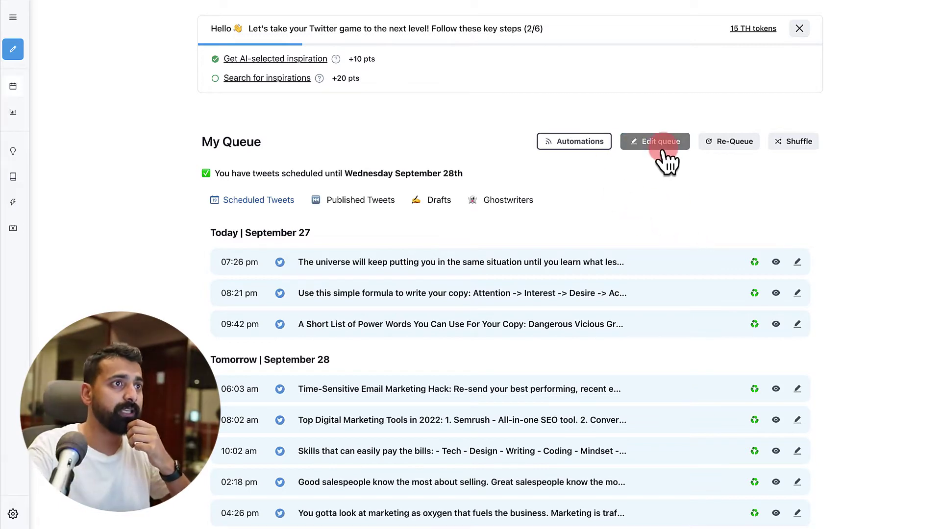
pyautogui.scroll(-2, 576, 197)
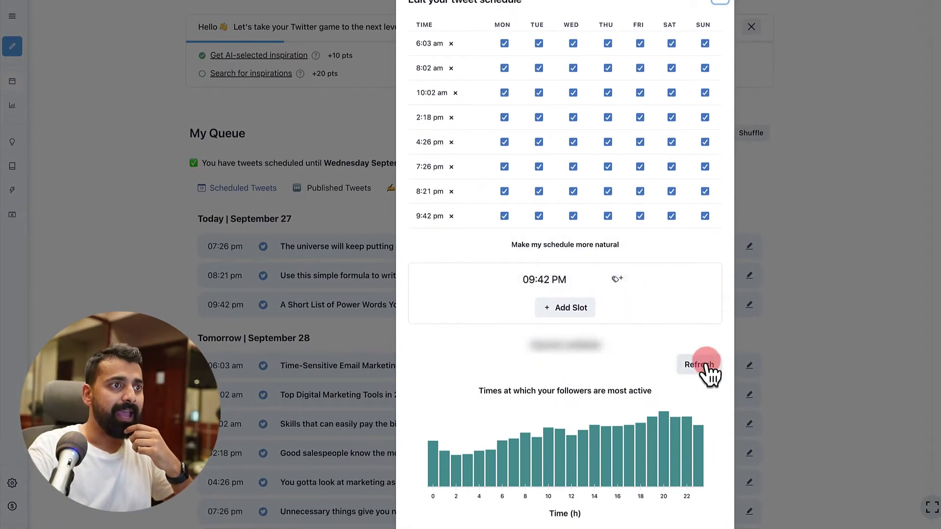
pyautogui.click(706, 366)
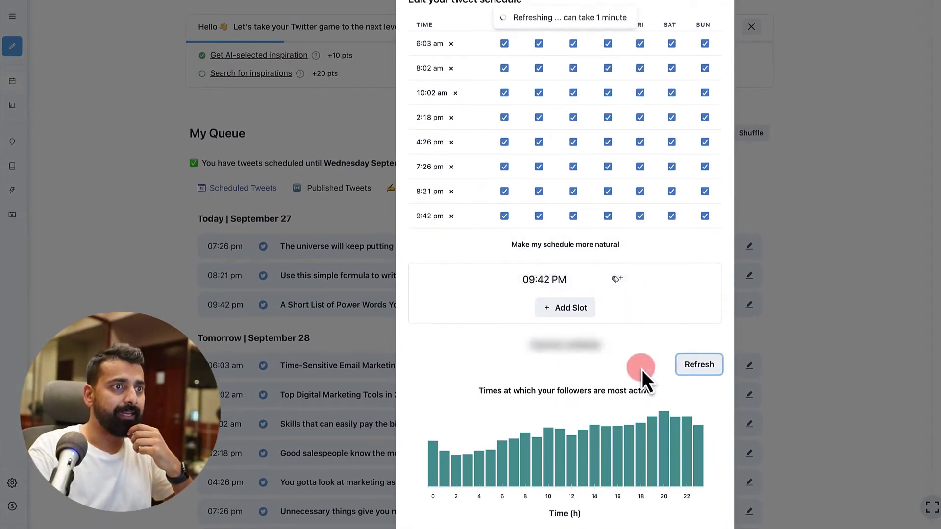
pyautogui.scroll(1, 642, 366)
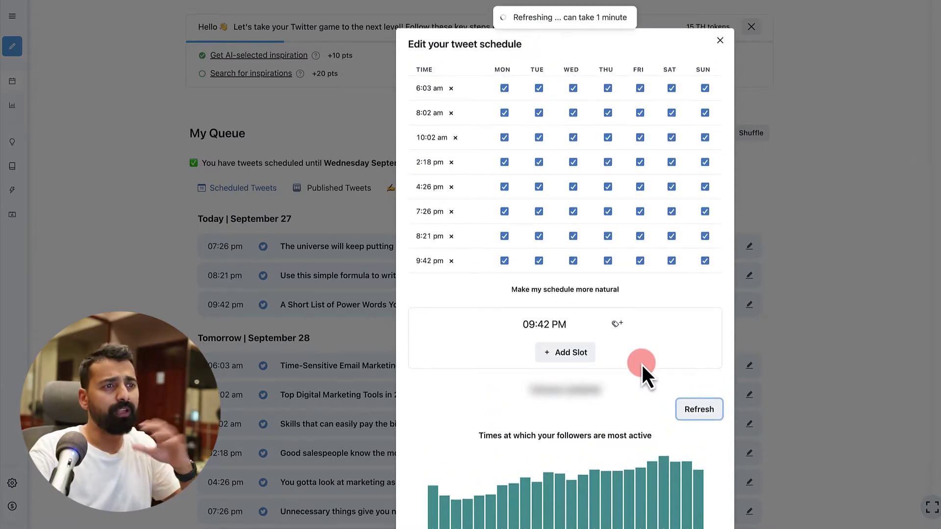
pyautogui.scroll(-1, 642, 365)
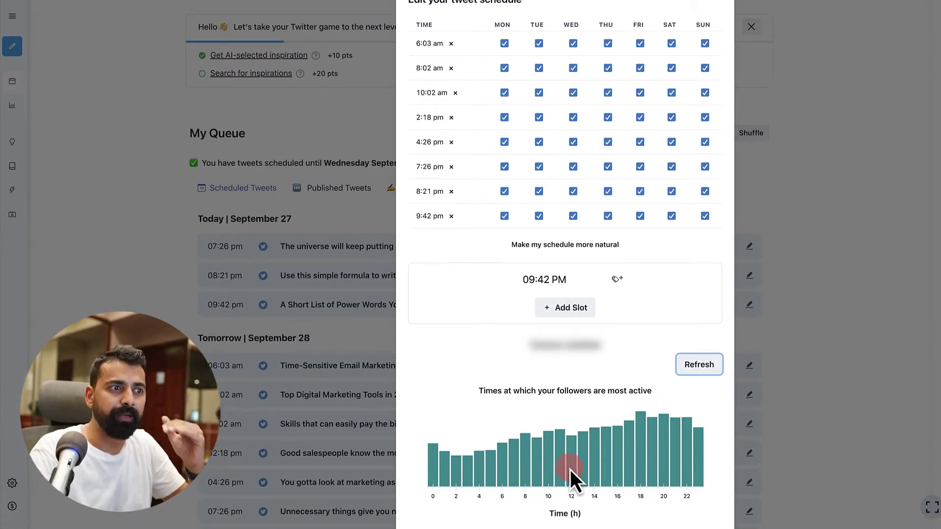
pyautogui.scroll(1, 604, 425)
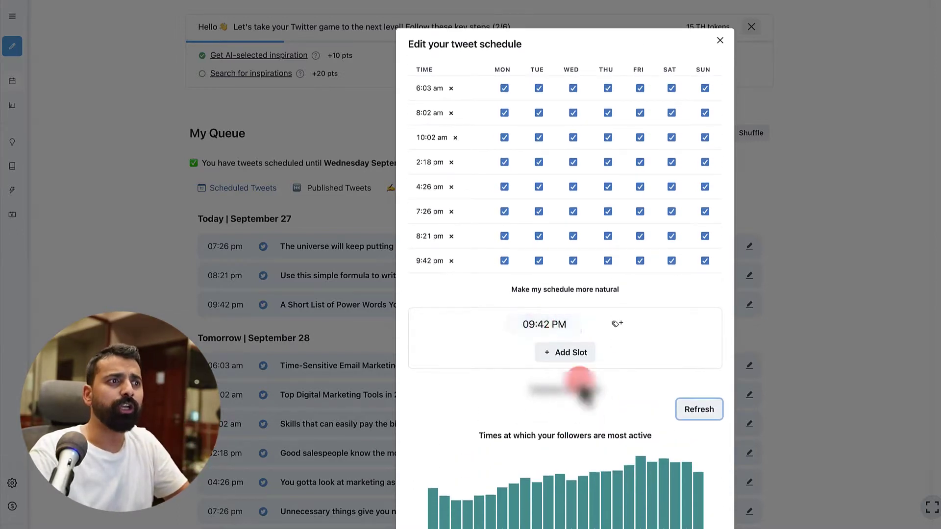
# Toggle the Wednesday 2:18 pm slot off and back on in the tweet schedule.
pyautogui.click(534, 324)
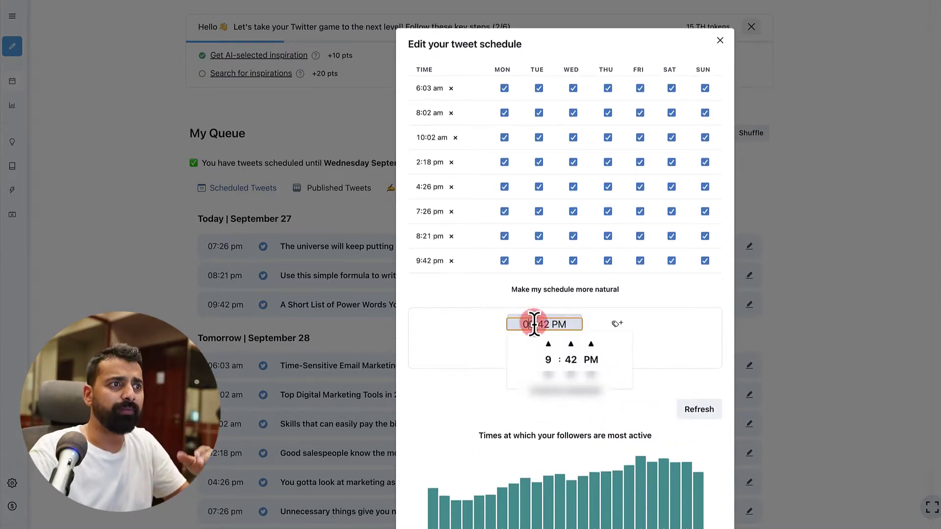
pyautogui.click(403, 388)
pyautogui.click(454, 95)
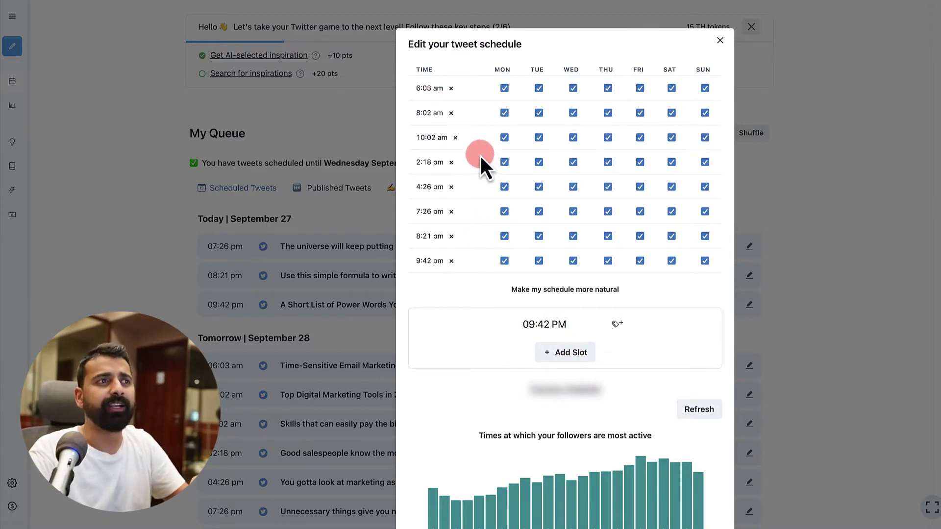
pyautogui.click(567, 167)
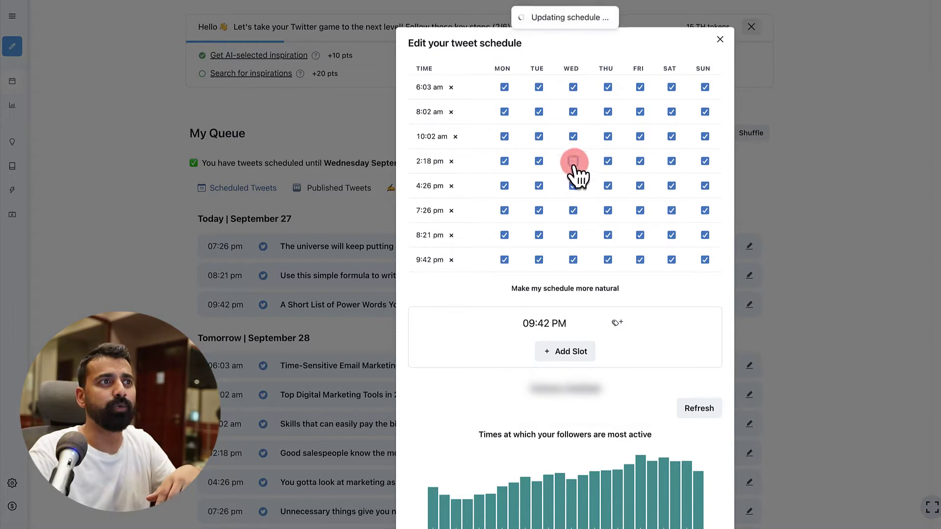
pyautogui.click(573, 163)
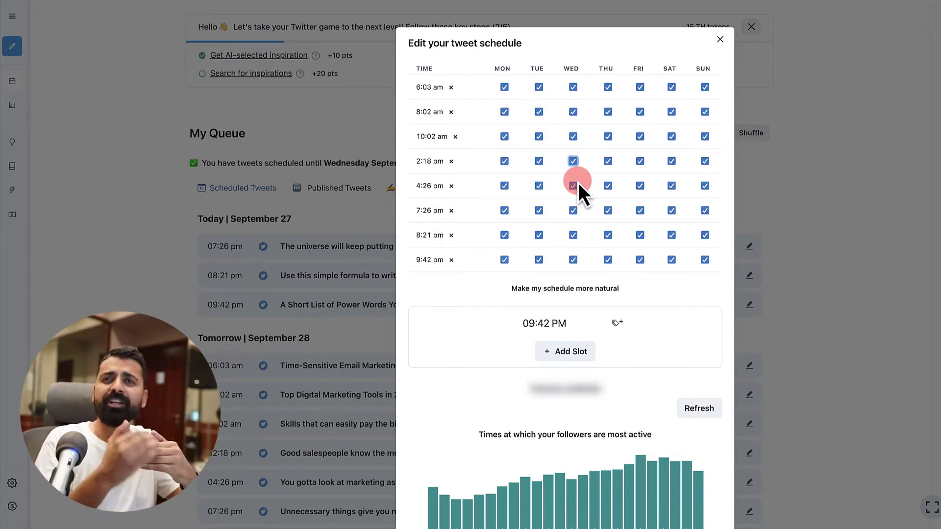
# Close the tweet schedule editor and look through the queued tweets and open slots.
pyautogui.click(720, 39)
pyautogui.scroll(-4, 563, 172)
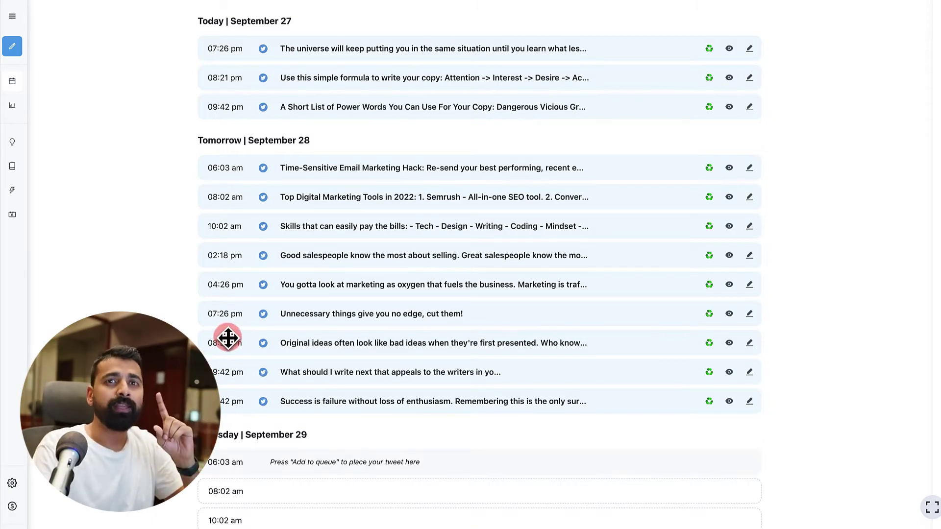
pyautogui.scroll(5, 228, 337)
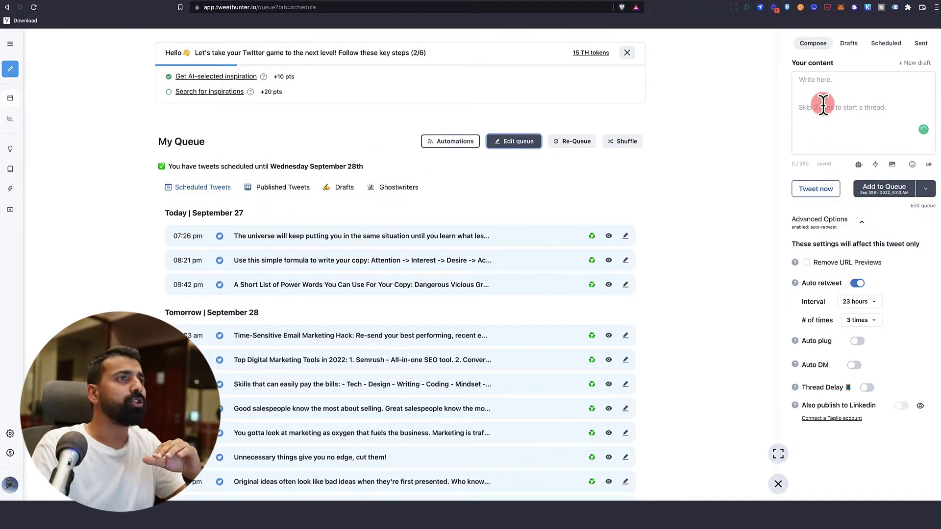
# Write "Tweet 1.." as the content of a new tweet.
pyautogui.click(828, 87)
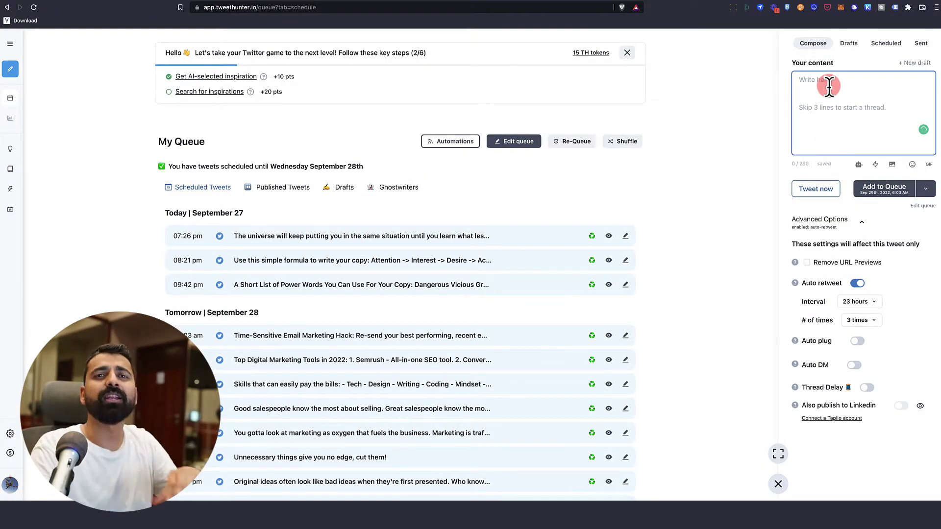
pyautogui.write('Tw')
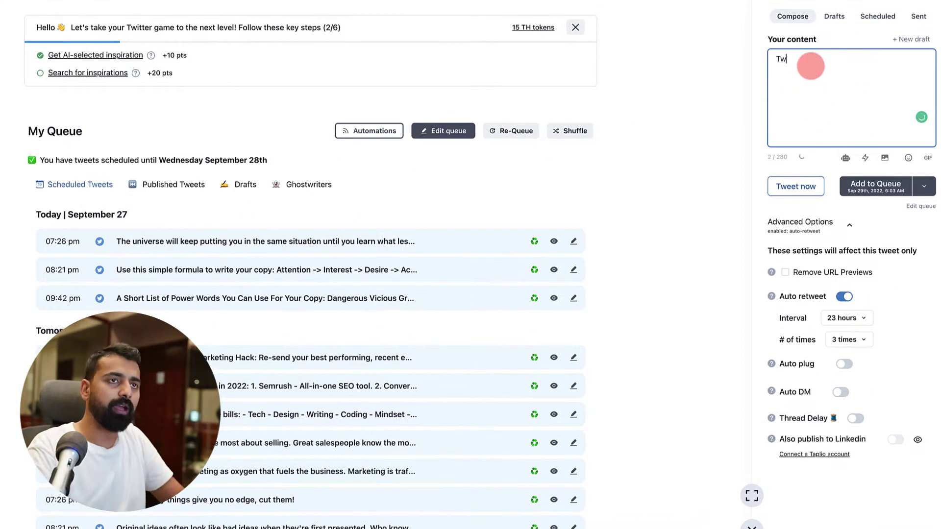
pyautogui.write('eet 1..')
pyautogui.click(876, 192)
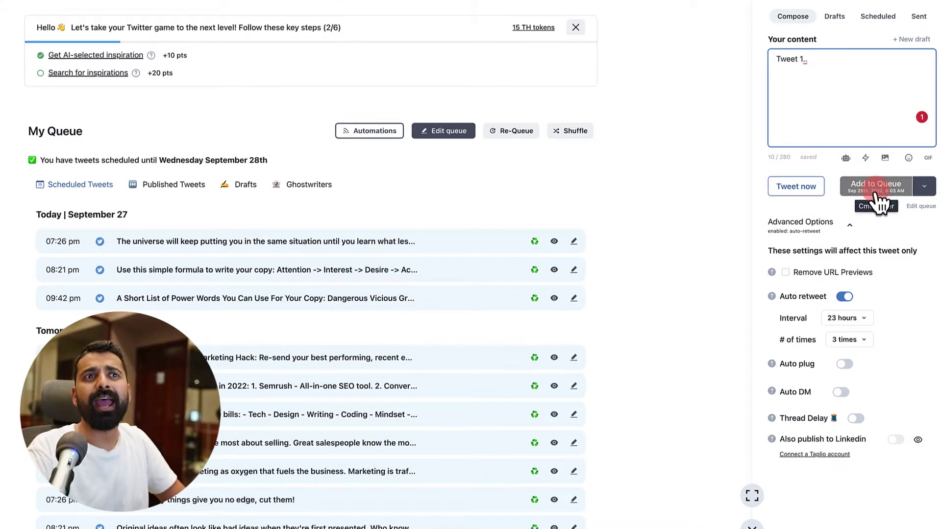
# Examine the open queue slots from September 29 and the alternative posting options for the drafted tweet.
pyautogui.scroll(-9, 321, 295)
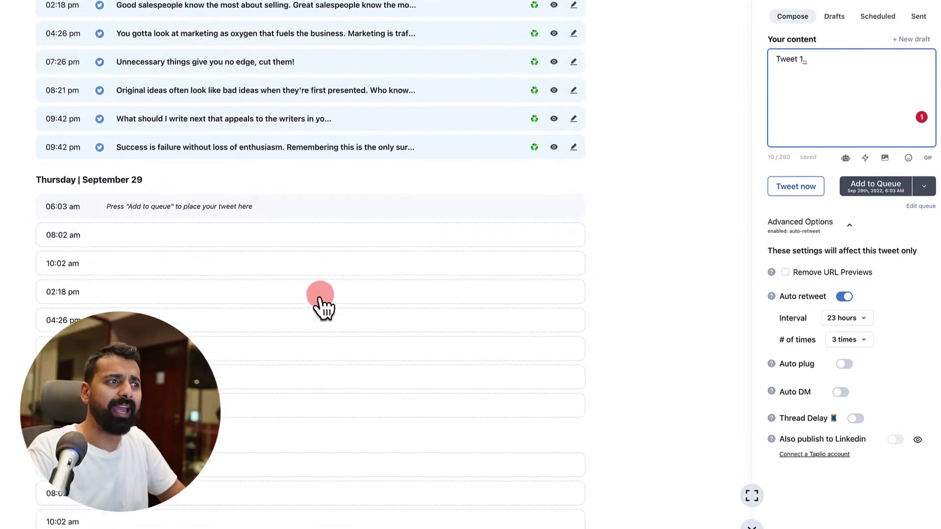
pyautogui.scroll(-1, 197, 210)
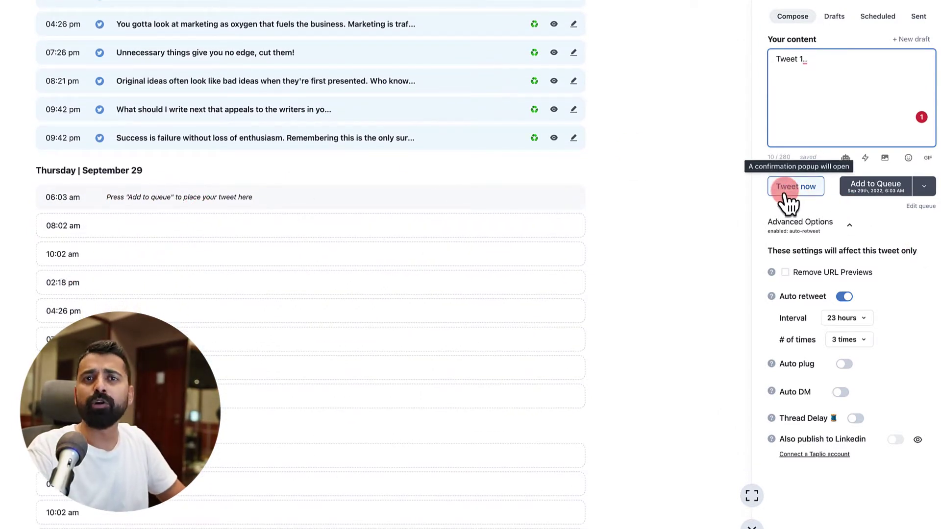
pyautogui.scroll(-1, 799, 190)
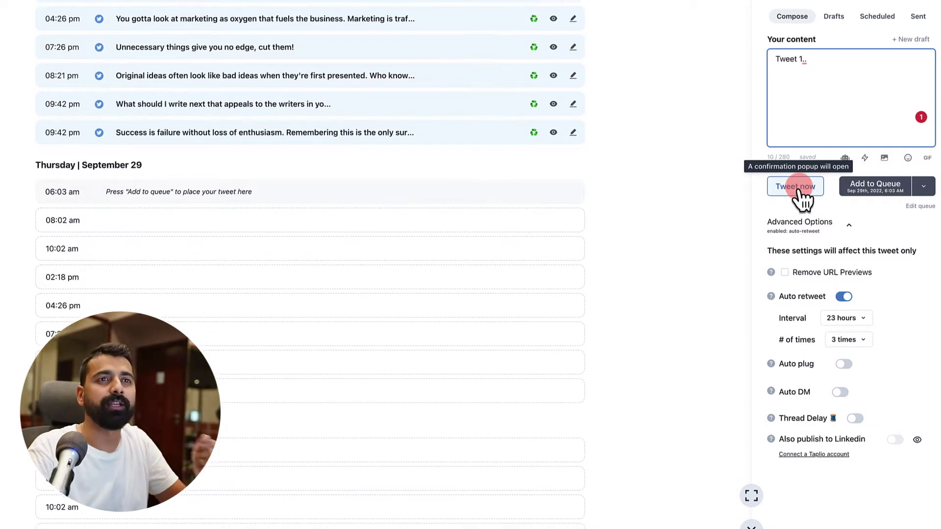
pyautogui.click(923, 187)
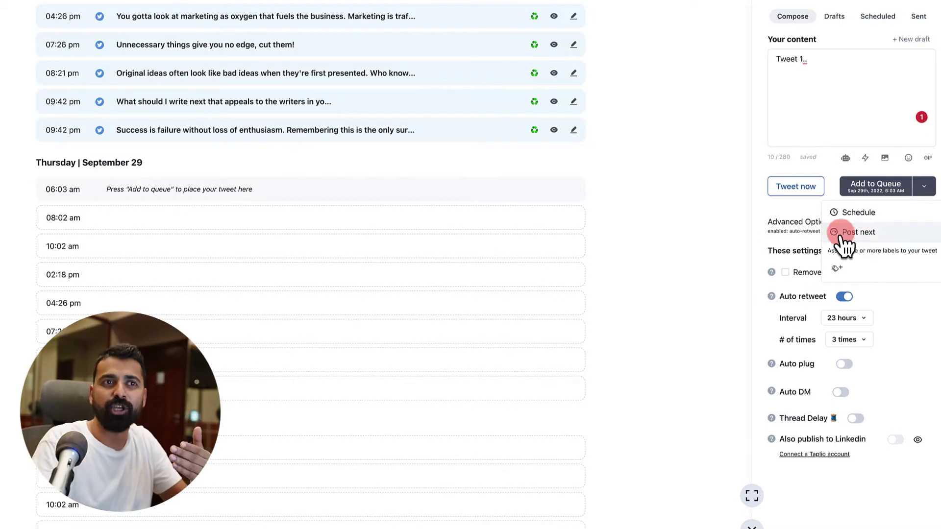
pyautogui.scroll(10, 493, 216)
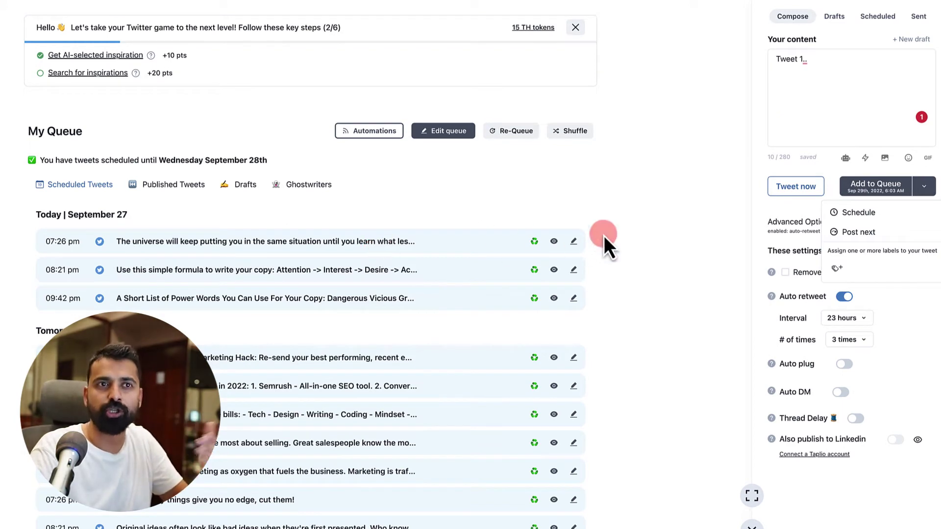
pyautogui.click(725, 169)
# Insert a GIF from the GIF picker after the text of the "Tweet 1.." draft.
pyautogui.click(843, 98)
pyautogui.scroll(-1, 845, 100)
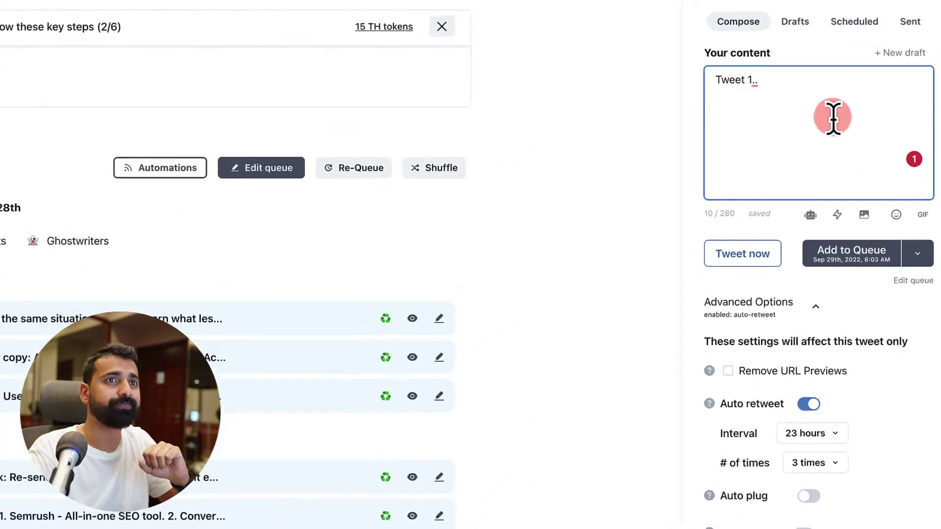
pyautogui.click(864, 215)
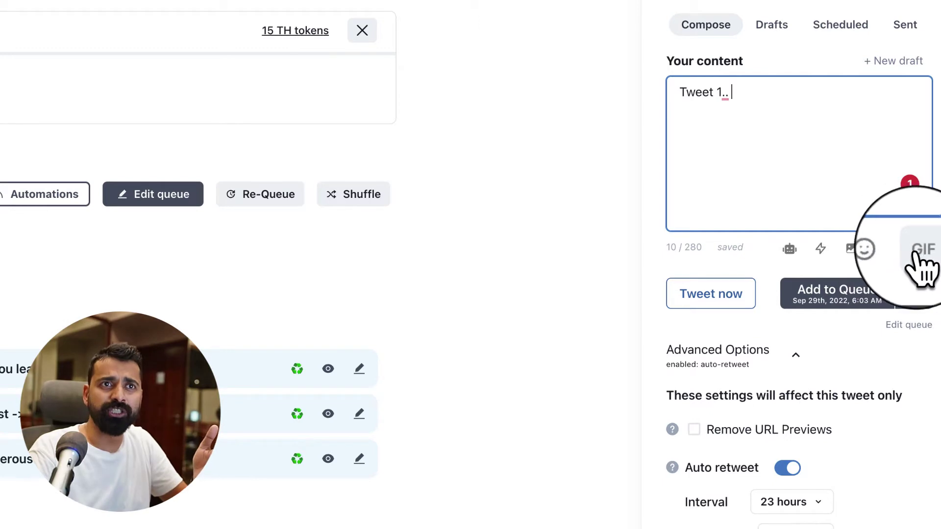
pyautogui.click(920, 248)
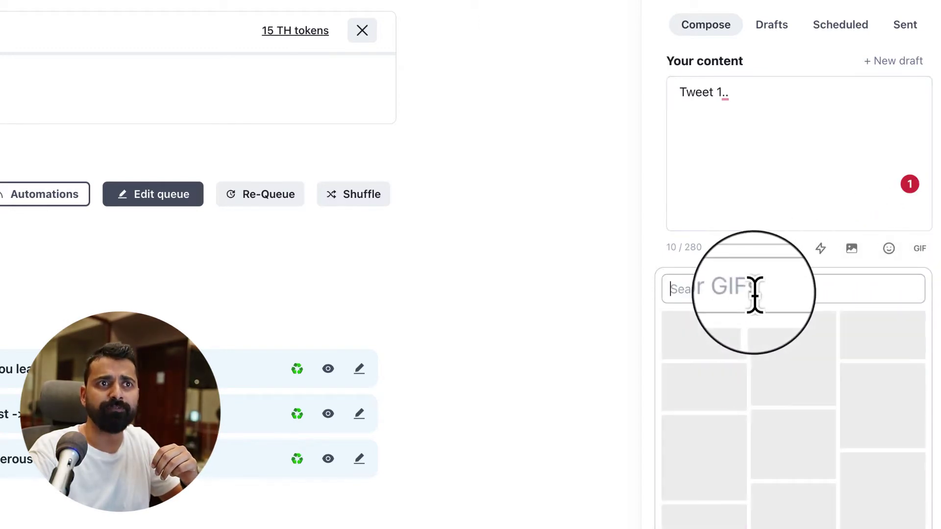
pyautogui.click(717, 339)
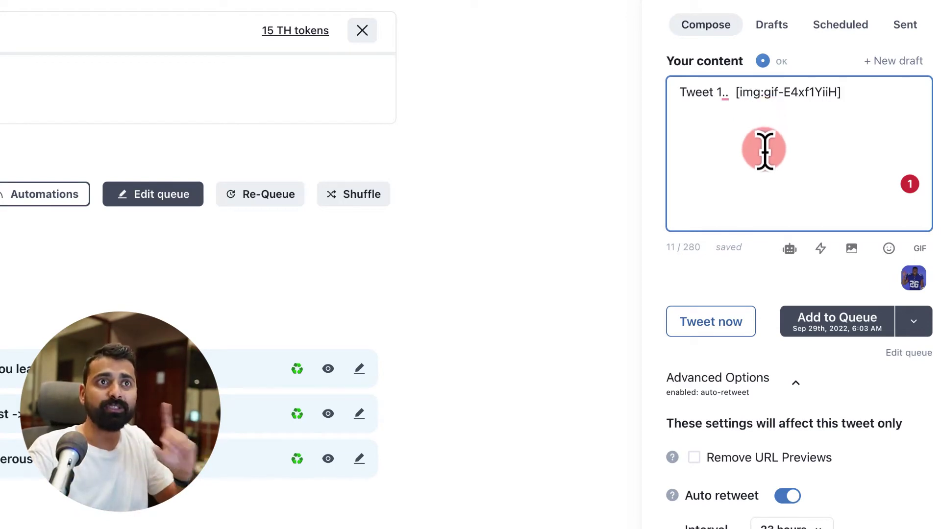
# Enable Remove URL Previews in the advanced options of the drafted tweet.
pyautogui.click(787, 381)
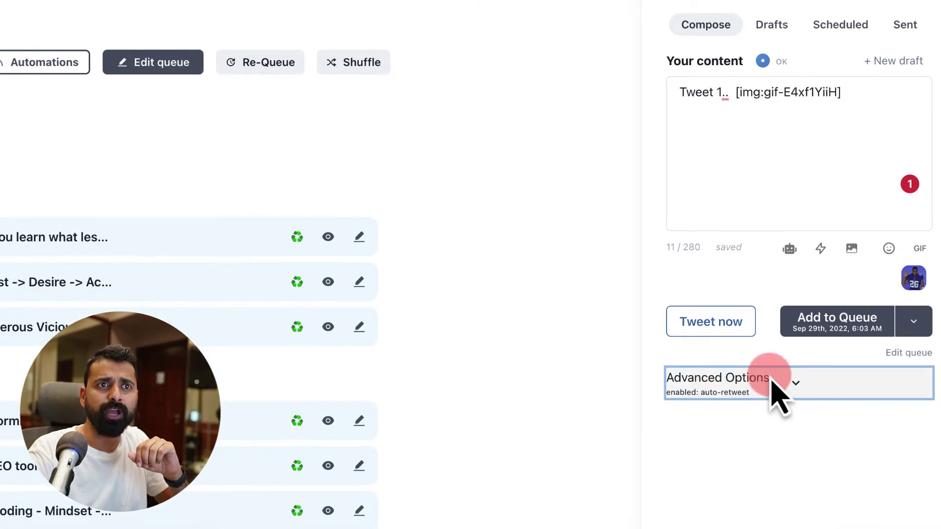
pyautogui.click(792, 386)
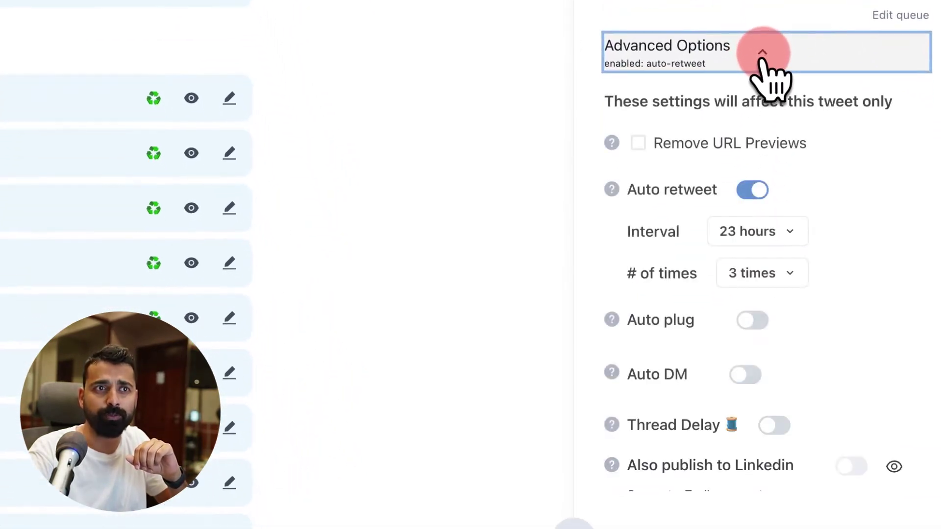
pyautogui.scroll(-3, 774, 125)
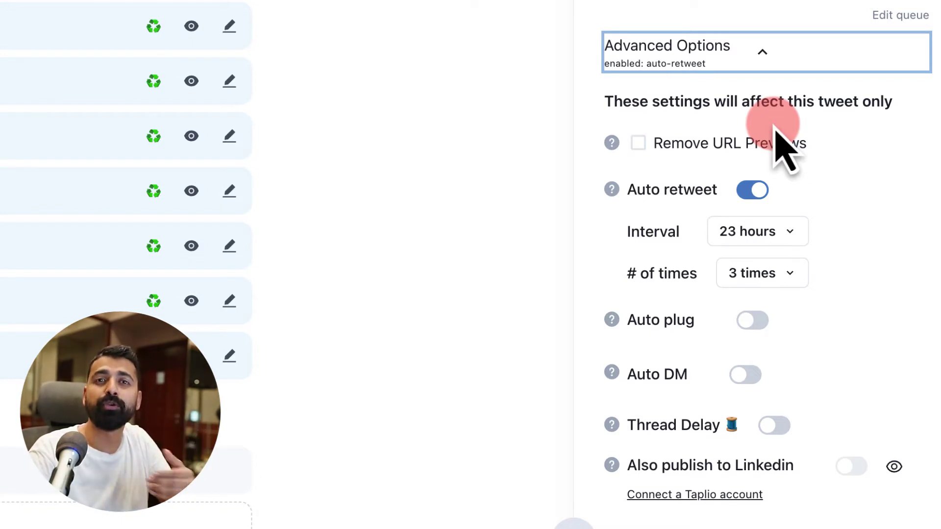
pyautogui.click(638, 143)
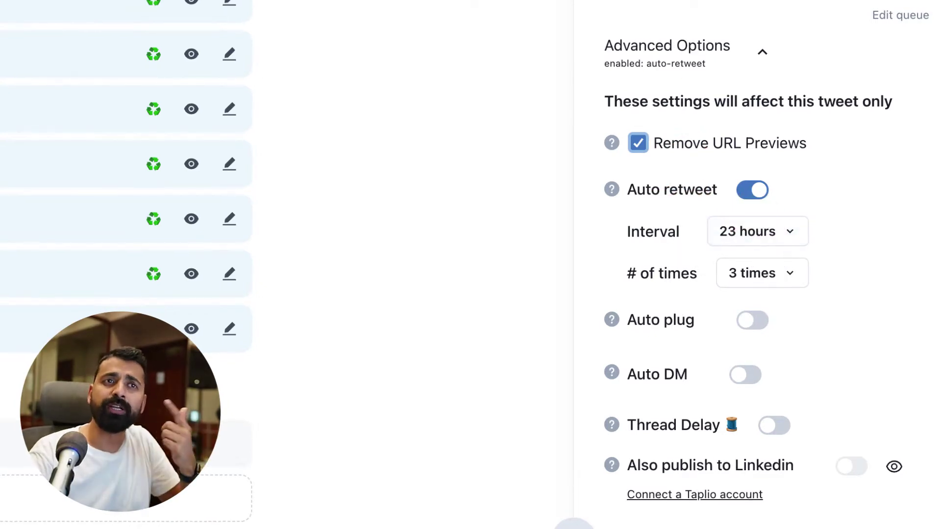
# Set the draft's auto retweet interval to 3 hours and the number of times to 2.
pyautogui.click(783, 234)
pyautogui.click(793, 354)
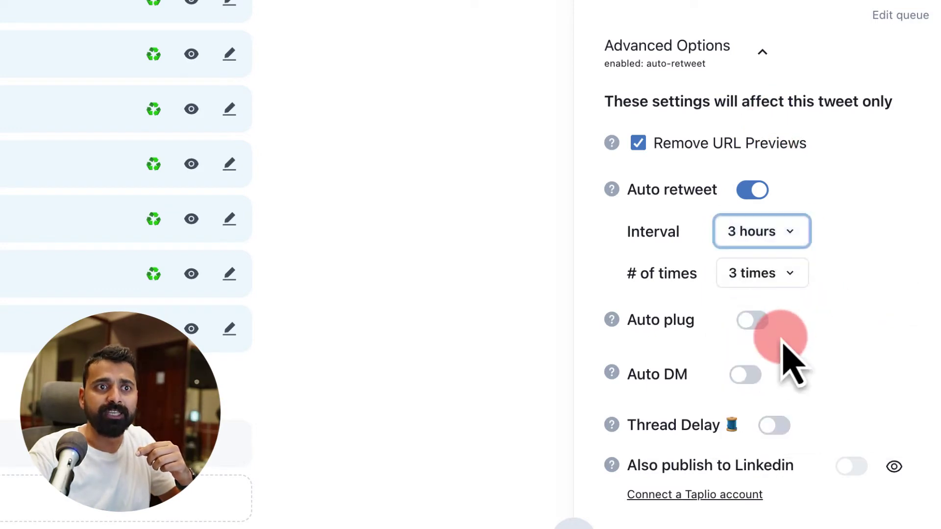
pyautogui.click(773, 279)
pyautogui.click(759, 321)
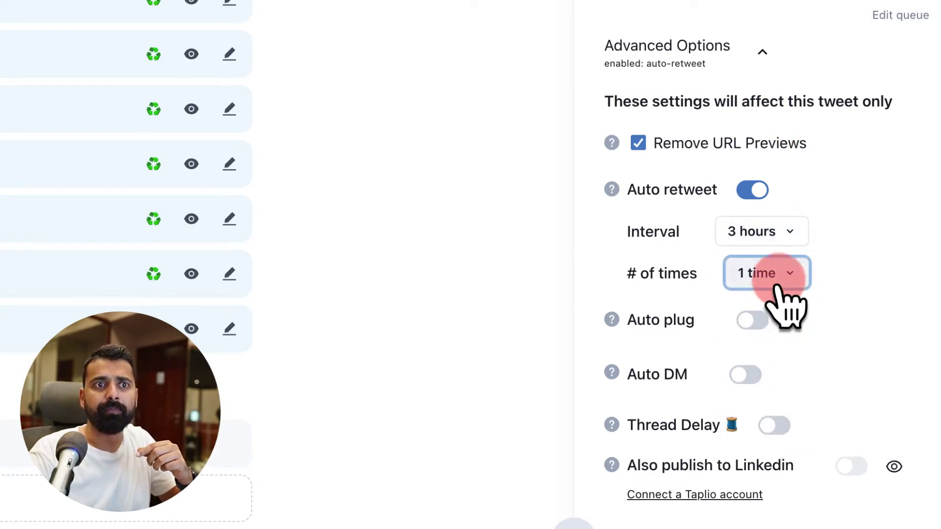
pyautogui.click(773, 280)
pyautogui.click(726, 361)
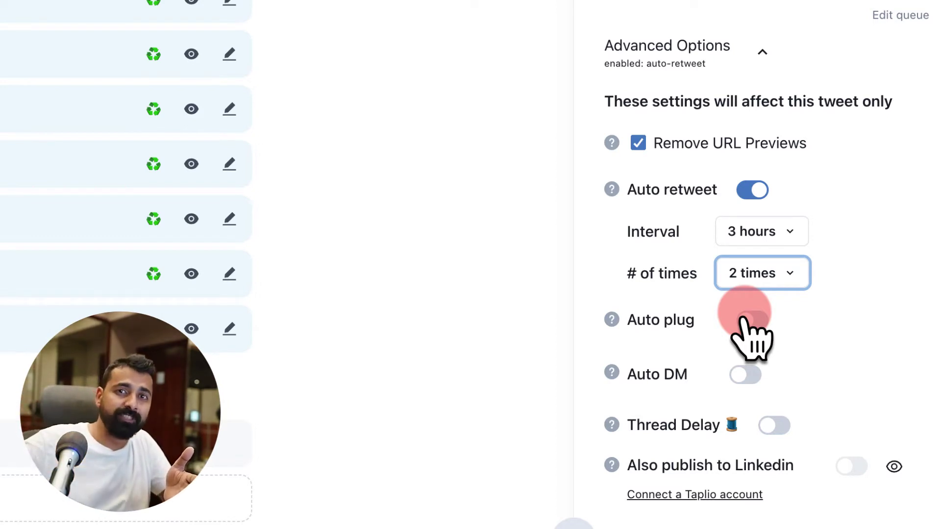
# Set the auto retweet interval of the draft to 6 hours.
pyautogui.click(788, 234)
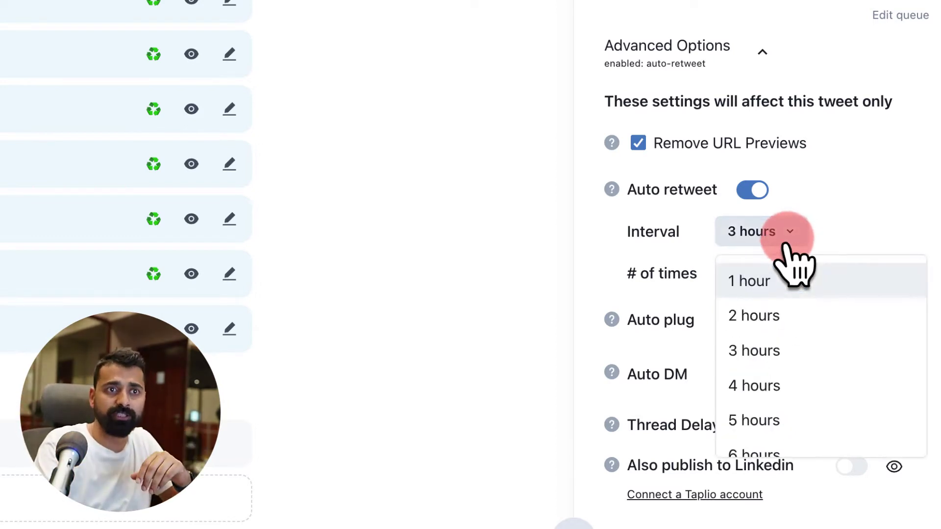
pyautogui.scroll(-1, 777, 422)
pyautogui.click(777, 419)
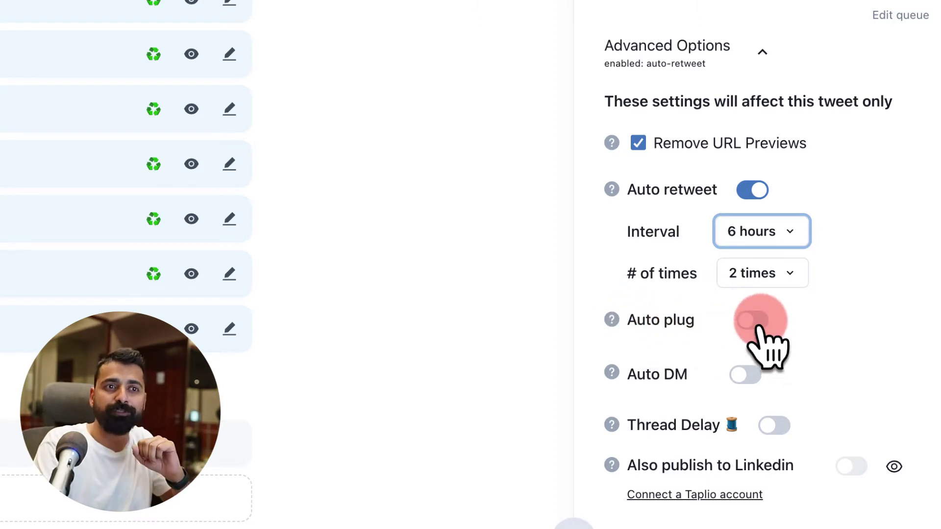
pyautogui.moveTo(614, 322)
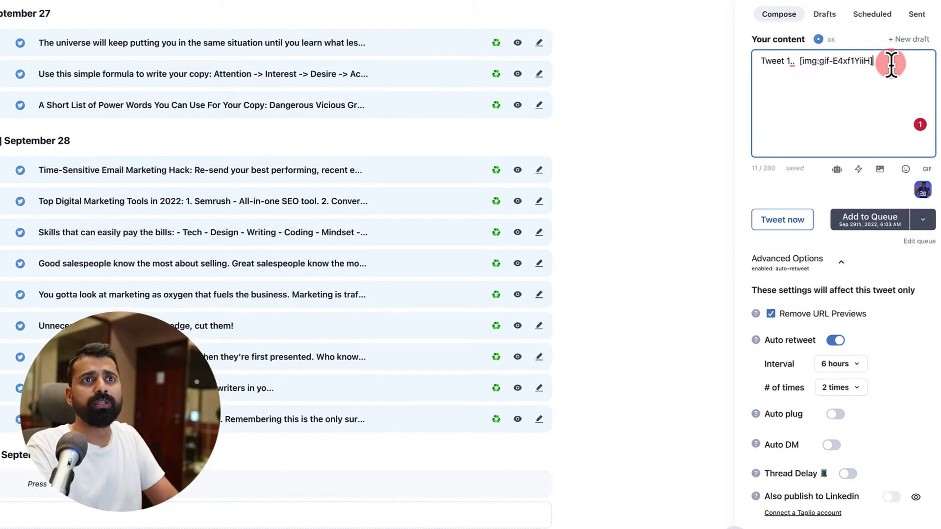
# Extend the draft into a thread by adding "Tweet 2" and "Tweet 3" as separate tweets below the GIF tweet.
pyautogui.press('Return')
pyautogui.press('Return')
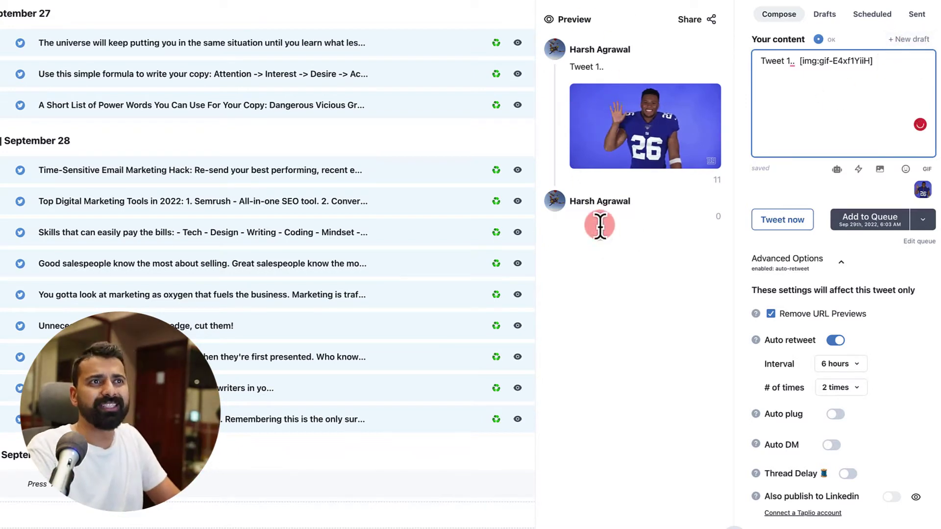
pyautogui.write('Tweet 2')
pyautogui.press('Return')
pyautogui.press('Return')
pyautogui.write('Tweet 3')
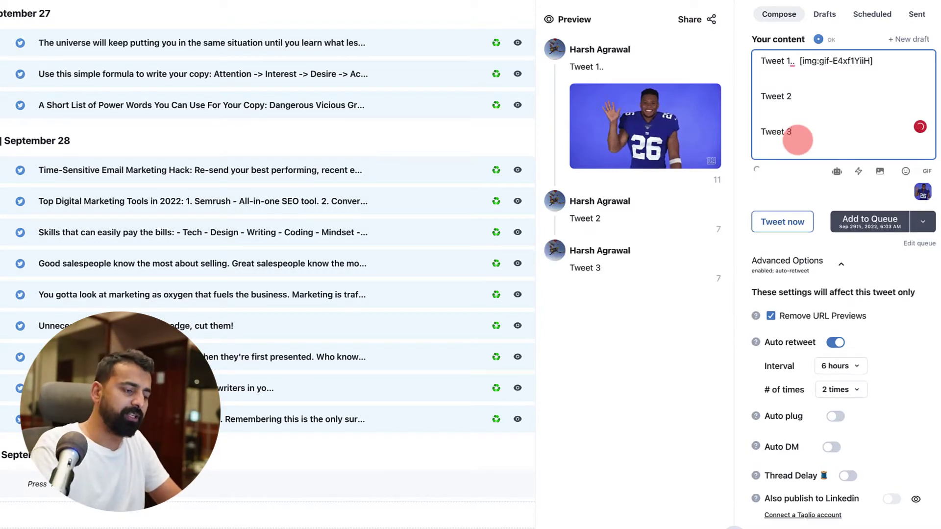
pyautogui.press('Return')
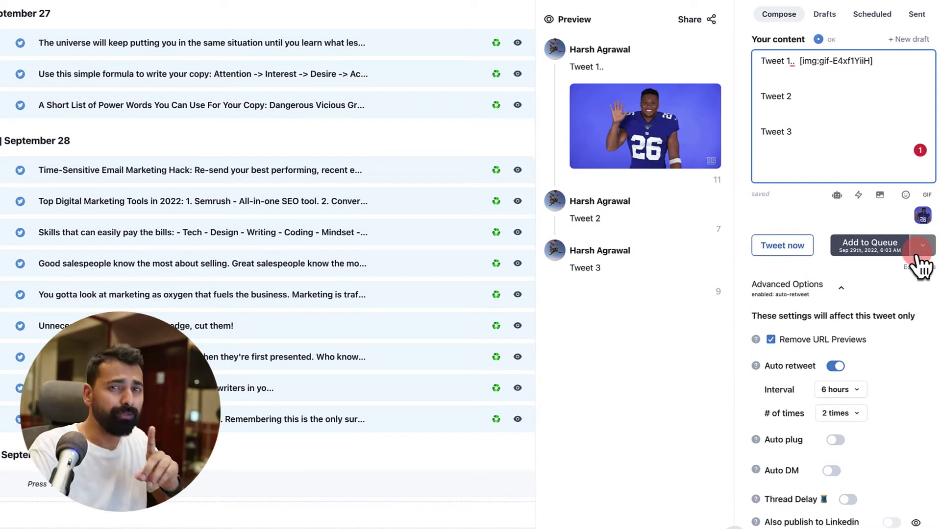
# Enable Auto plug for the thread and start its plug message with "Hey, Thanks for all the likes....".
pyautogui.scroll(-2, 892, 334)
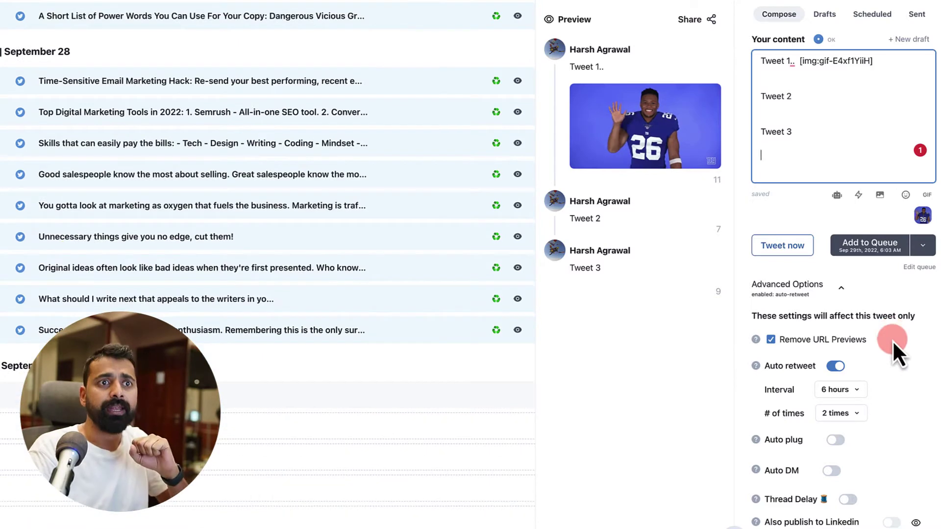
pyautogui.click(838, 441)
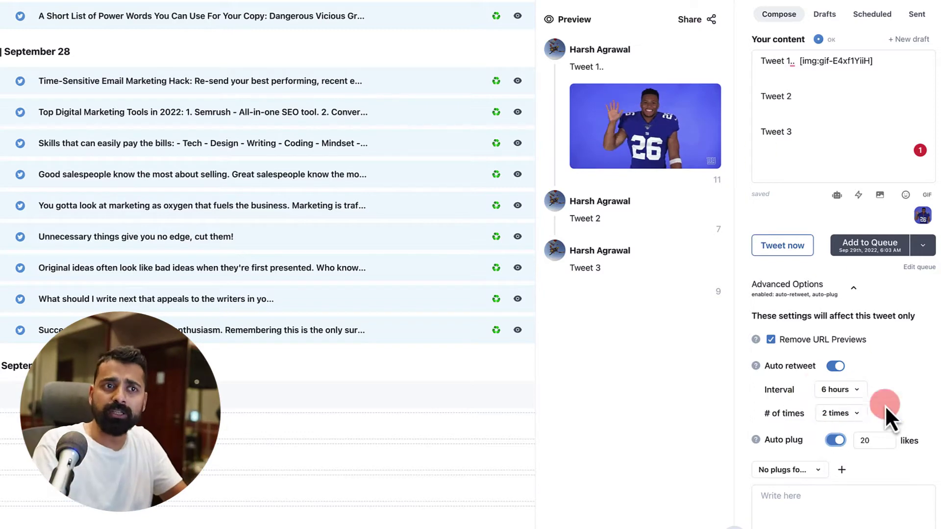
pyautogui.scroll(-1, 862, 456)
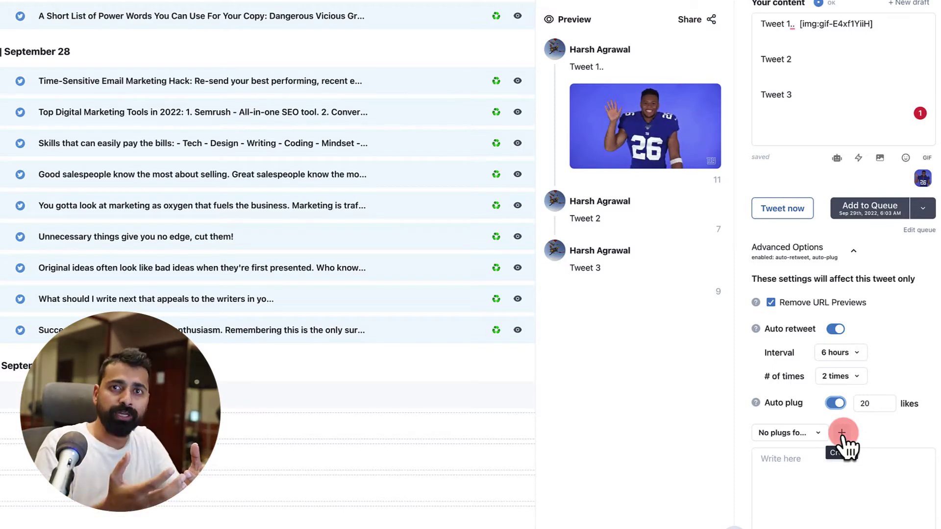
pyautogui.click(813, 460)
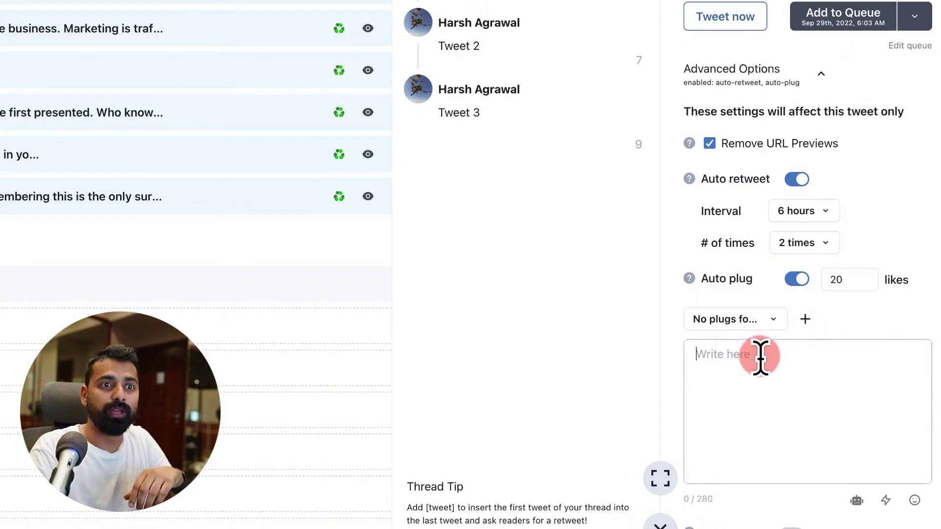
pyautogui.write('Hey, Than')
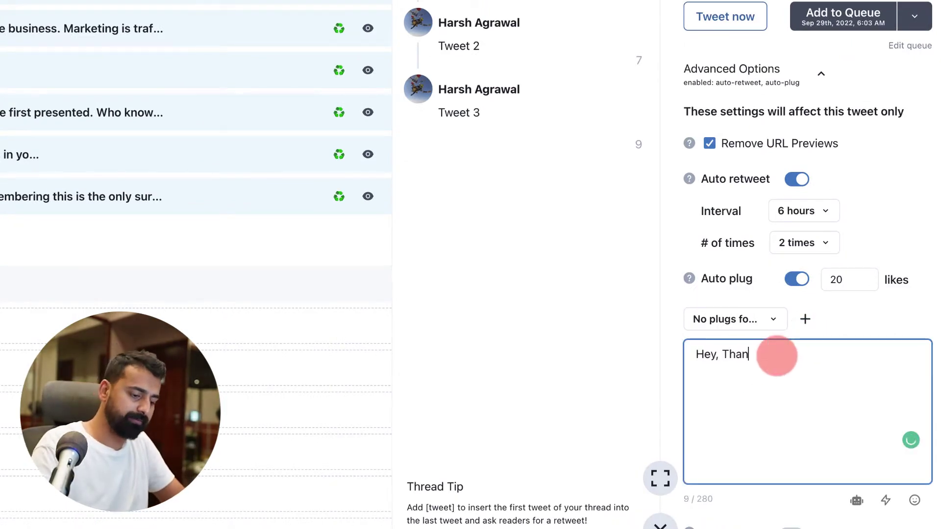
pyautogui.write('ks for all the likes')
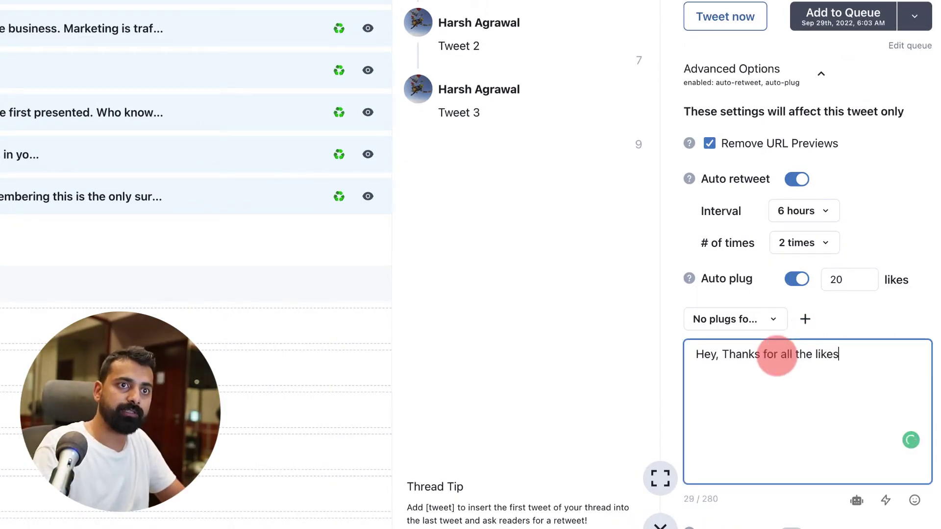
pyautogui.write('....')
# Add a new paragraph to the plug message reading: here is 50% discount on my latest book "Business blogging".
pyautogui.press('Return')
pyautogui.press('Return')
pyautogui.write('here is 5')
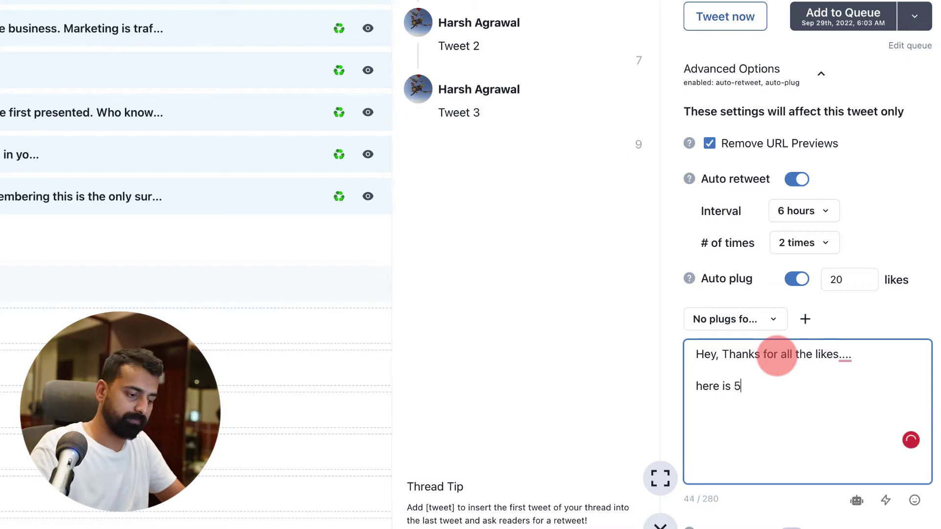
pyautogui.write('0% discount on my')
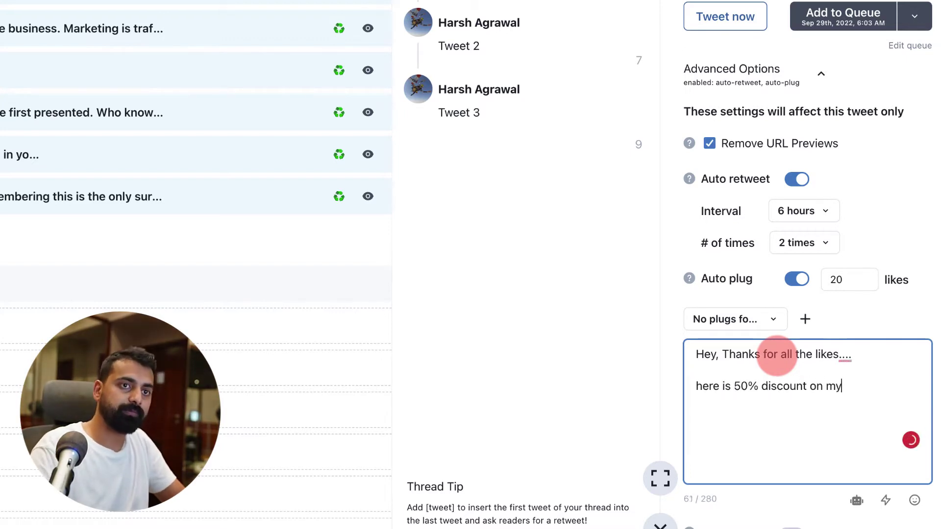
pyautogui.write(' latest book "')
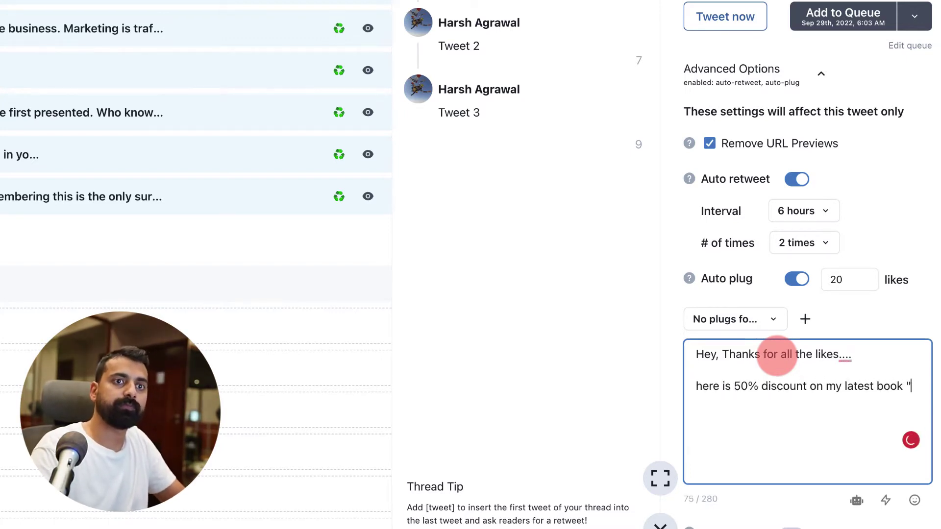
pyautogui.write('Business blo')
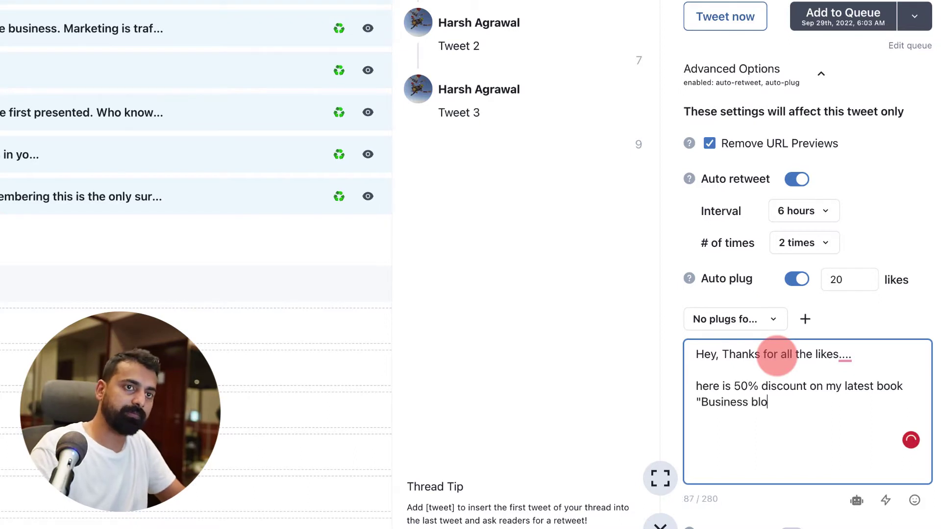
pyautogui.write('gging"  ')
# Finish the plug message with the lines Use coupon "Whatever" and Link = "Whatever", and turn Auto plug off.
pyautogui.write('Use coupon "')
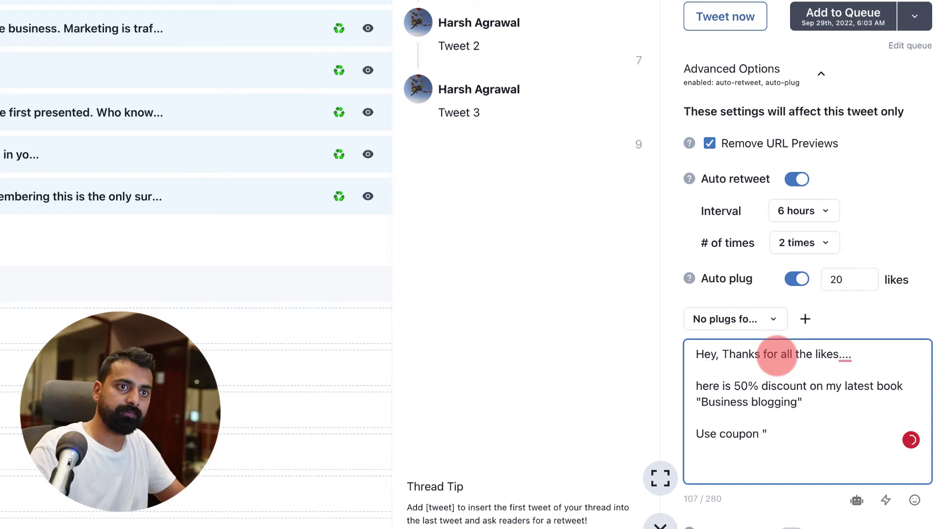
pyautogui.write('Whatever"')
pyautogui.press('Return')
pyautogui.press('Return')
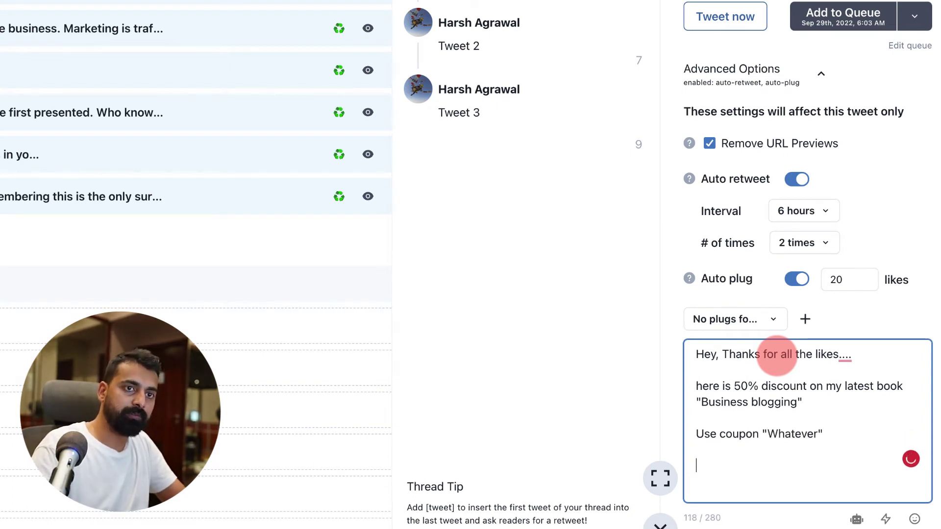
pyautogui.write('Link = "Whatever"')
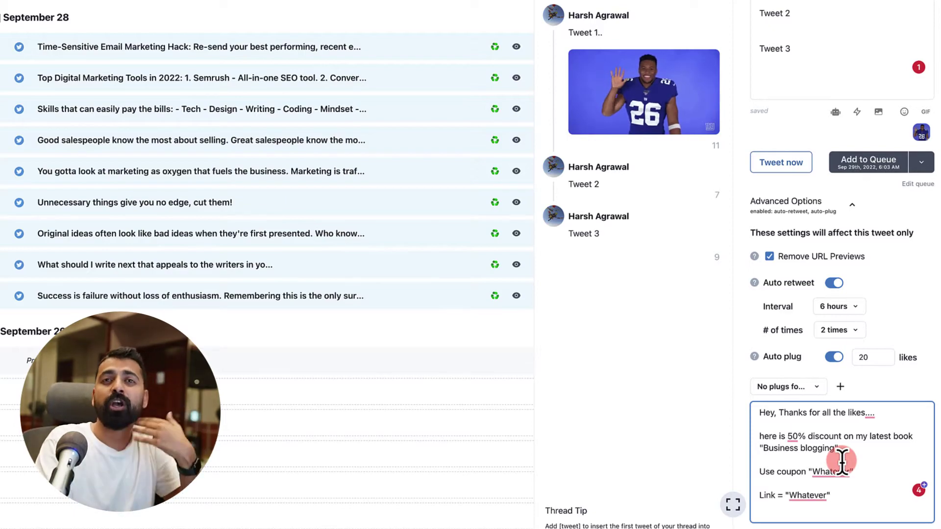
pyautogui.scroll(-2, 842, 461)
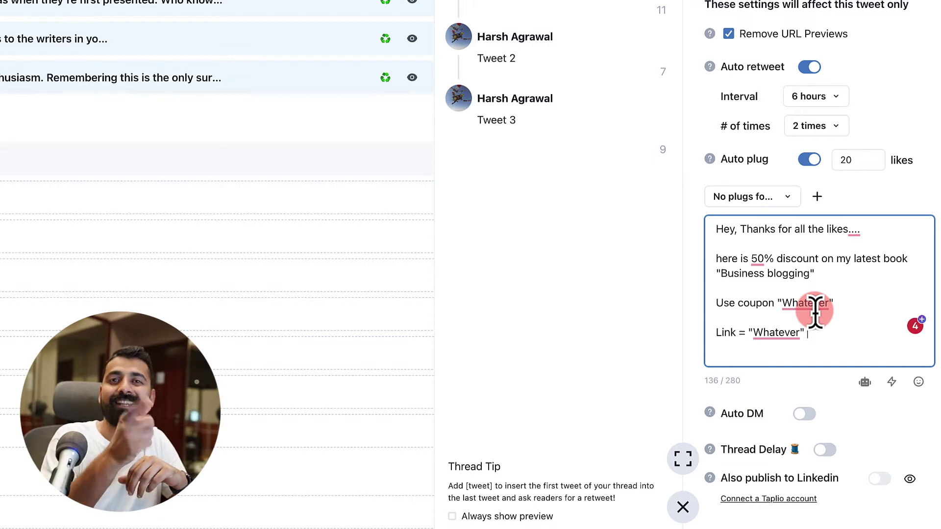
pyautogui.click(809, 160)
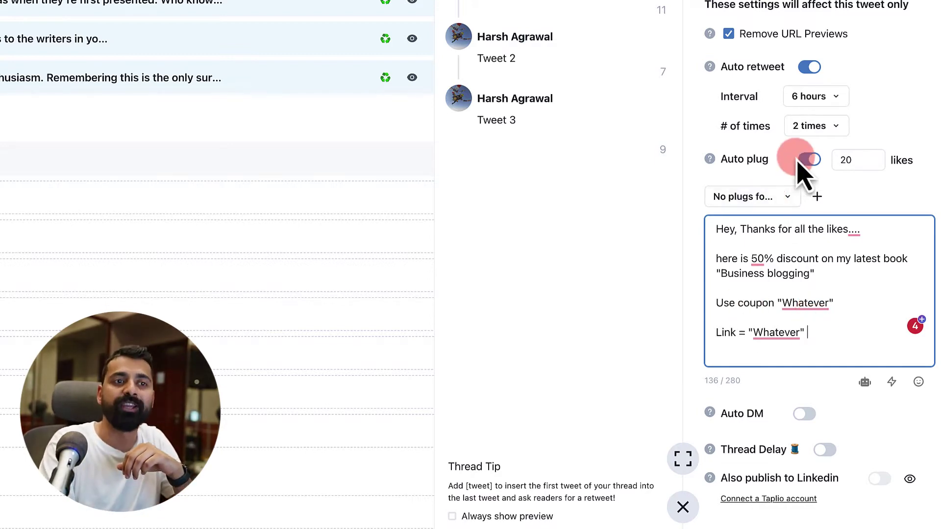
# Enable Auto DM for the thread with retweet as the condition for receiving the message.
pyautogui.click(806, 375)
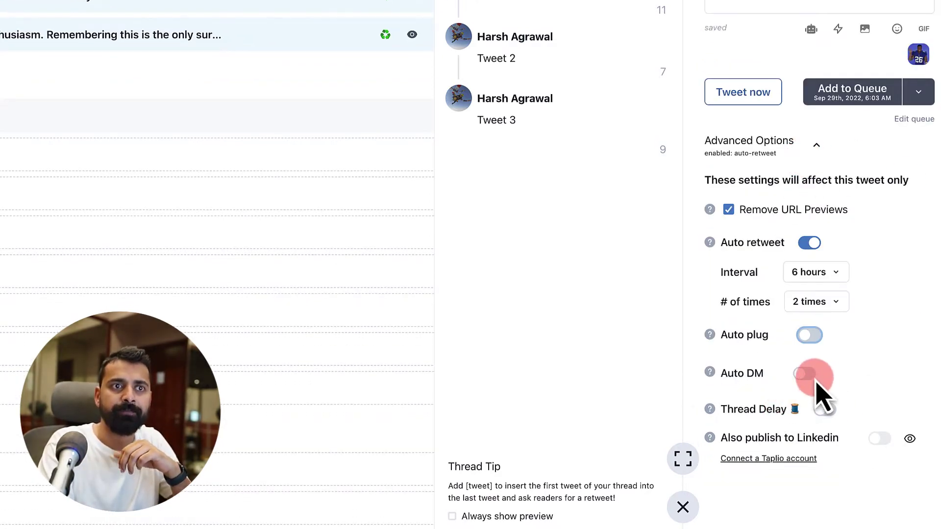
pyautogui.scroll(-3, 813, 392)
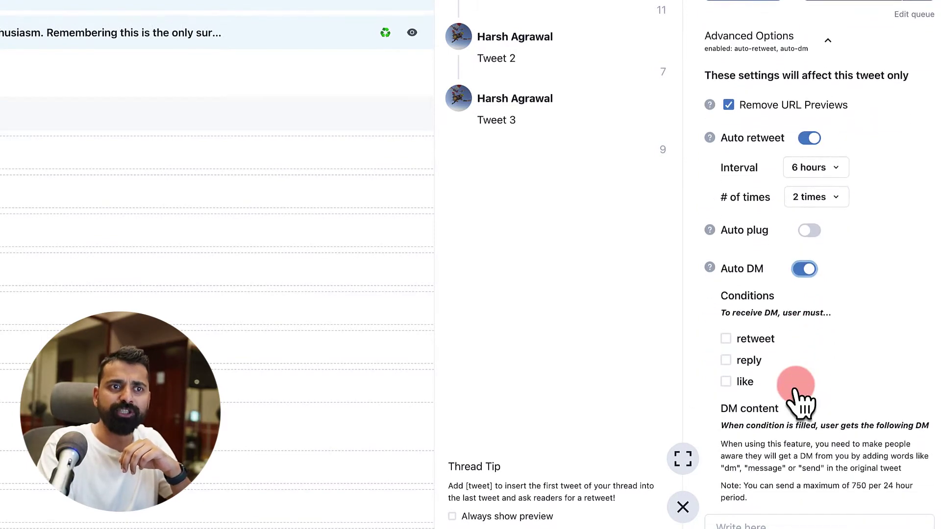
pyautogui.scroll(-2, 794, 390)
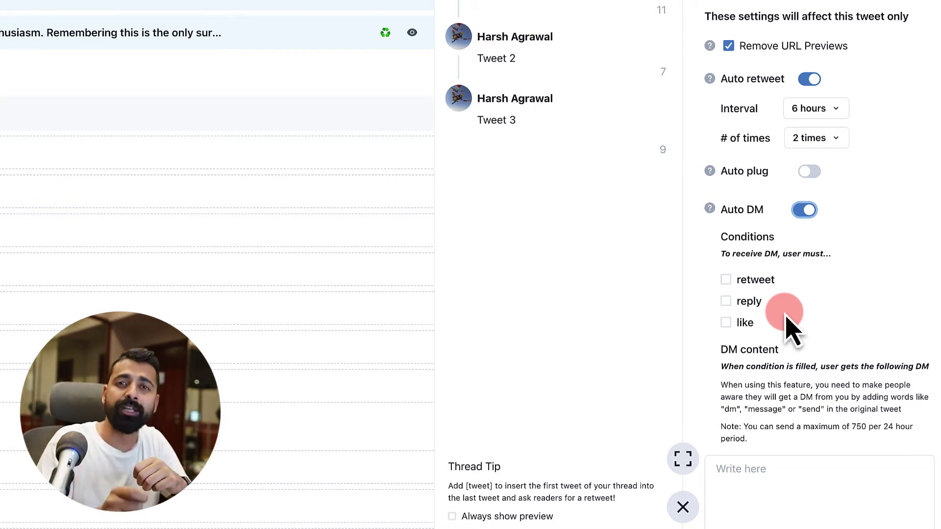
pyautogui.click(726, 279)
pyautogui.scroll(-2, 769, 325)
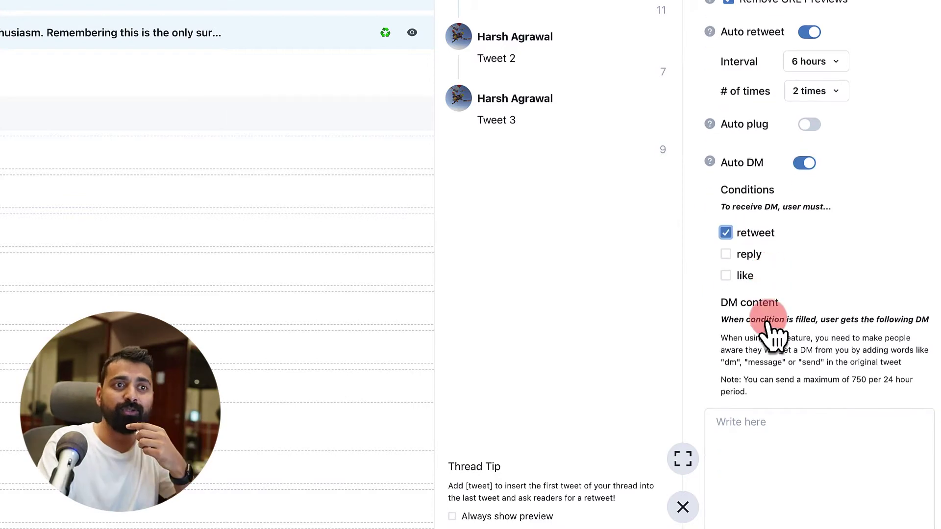
pyautogui.scroll(-3, 780, 329)
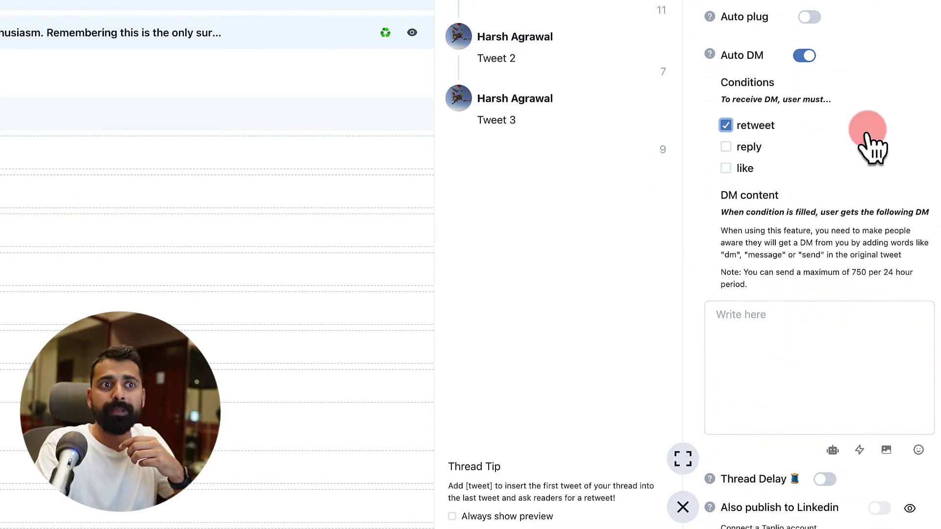
# Try out the empty DM content field and turn Auto DM off again.
pyautogui.click(801, 335)
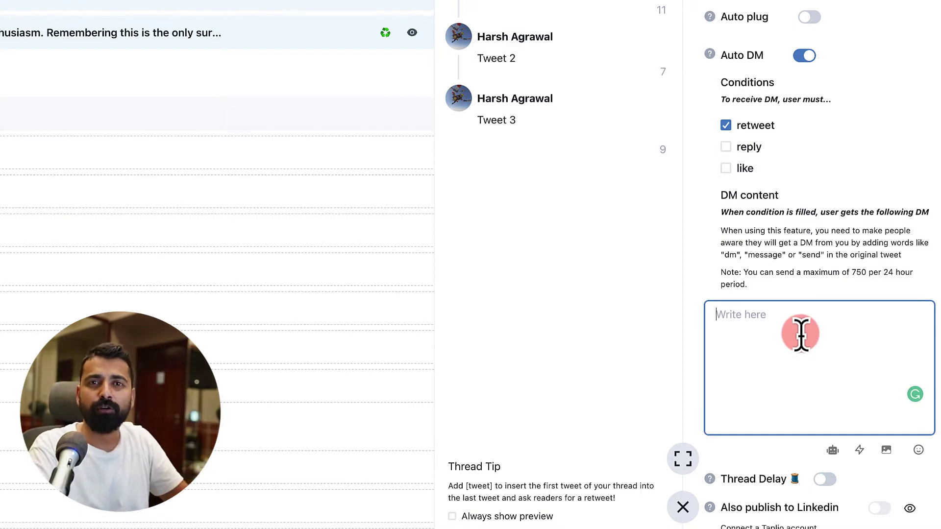
pyautogui.scroll(-1, 803, 108)
pyautogui.click(757, 298)
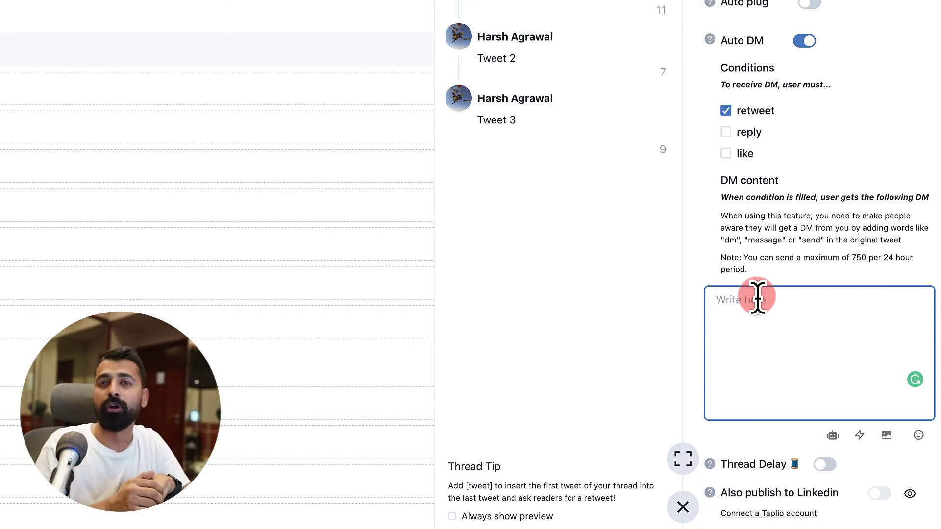
pyautogui.click(805, 41)
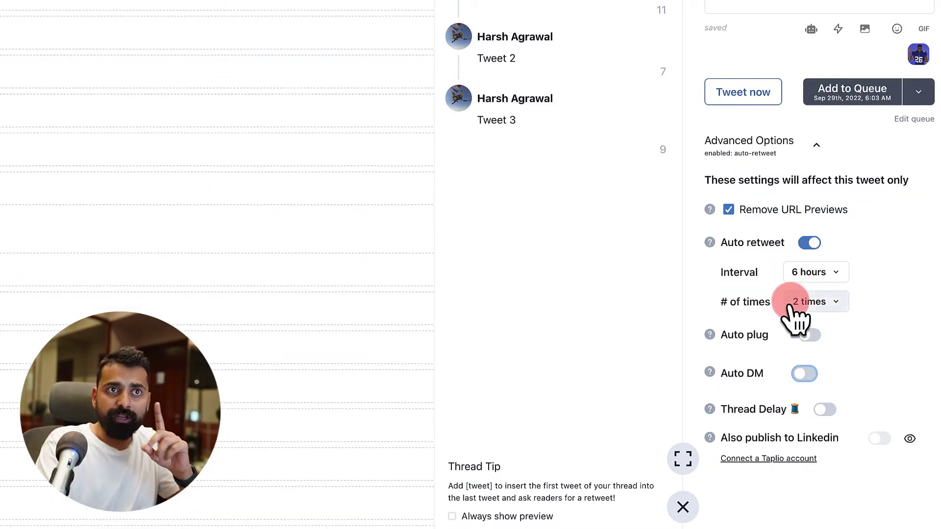
# Enable Thread Delay for the thread and open its list of delay times.
pyautogui.click(826, 412)
pyautogui.click(823, 441)
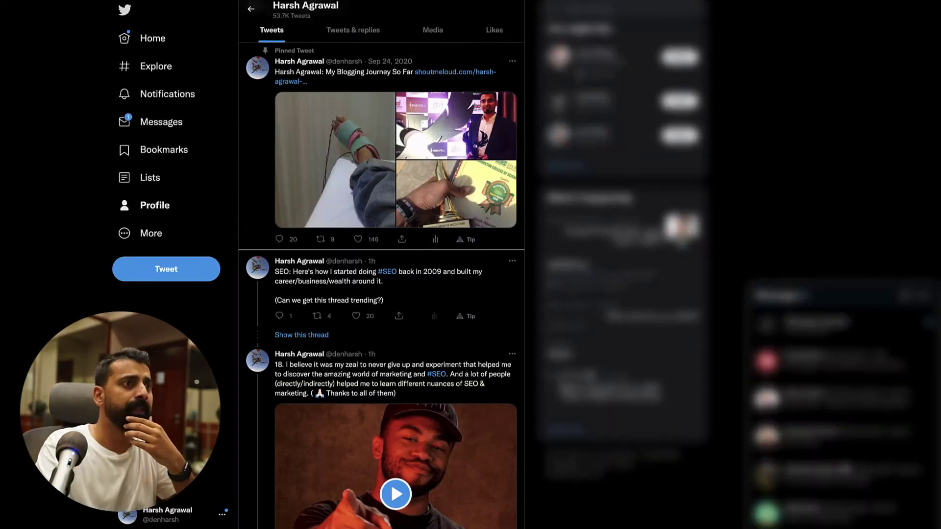
# On the Twitter profile, open the SEO thread from Sep 27, 2022 and examine its posting source and engagement figures.
pyautogui.click(339, 287)
pyautogui.moveTo(383, 126); pyautogui.dragTo(328, 126)
pyautogui.click(414, 128)
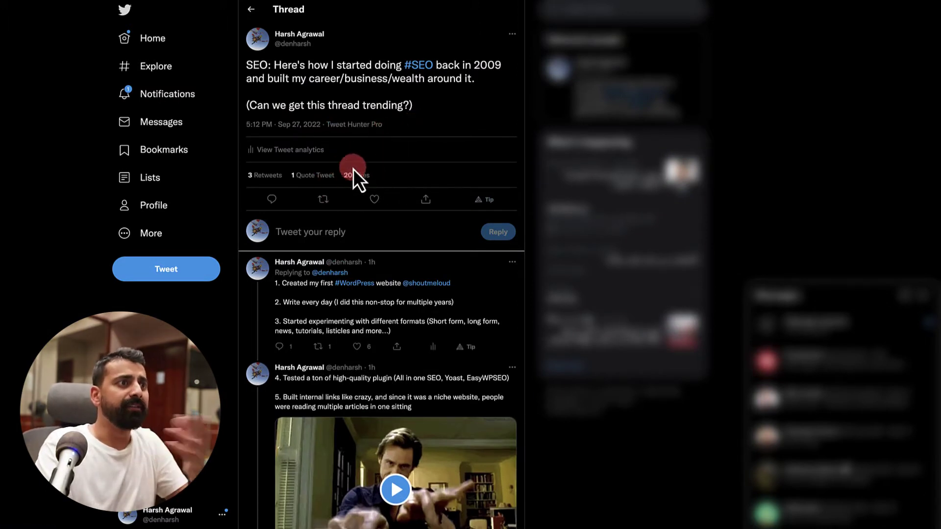
pyautogui.moveTo(384, 183); pyautogui.dragTo(241, 185)
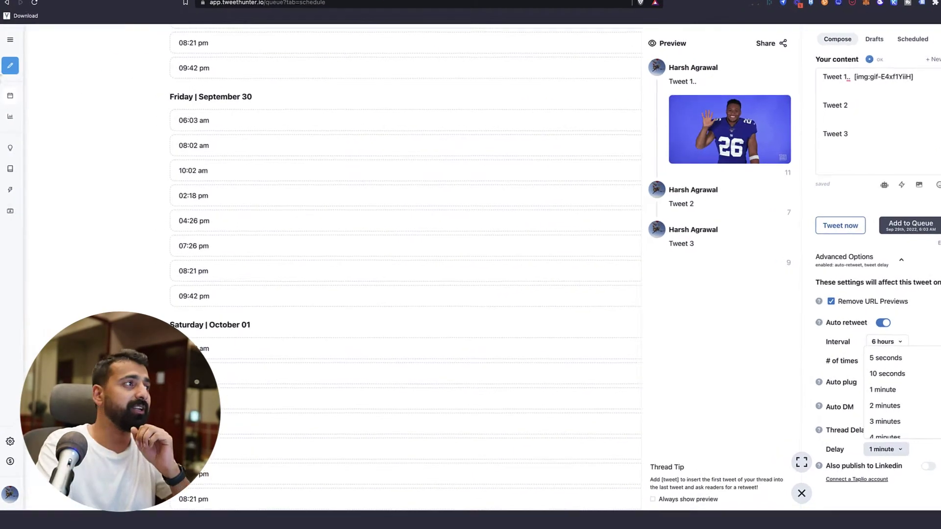
# Back in Tweet Hunter, open My Analytics and review the 7-day account stats and the best-performing tweets.
pyautogui.moveTo(25, 57)
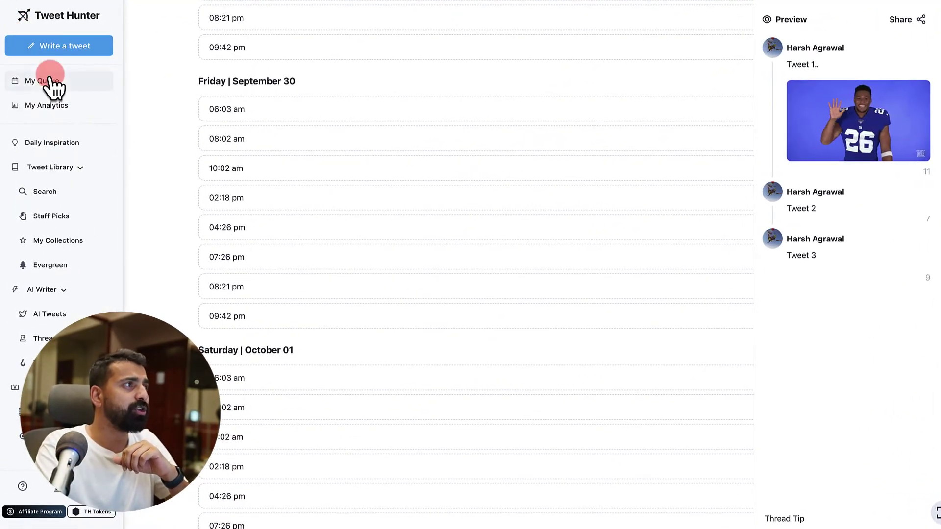
pyautogui.click(43, 112)
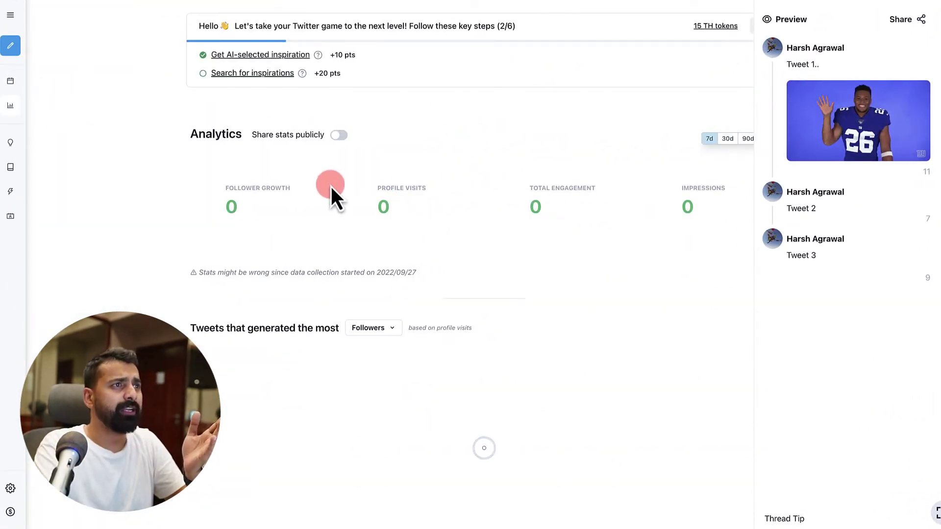
pyautogui.scroll(-2, 411, 183)
pyautogui.scroll(1, 410, 184)
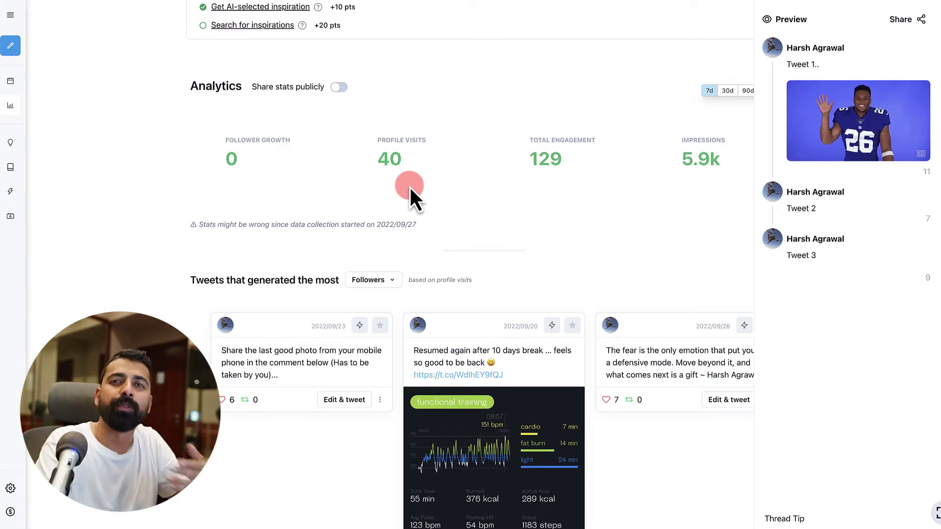
# Open Daily Inspiration, view the keywords behind the personalized feed, and close them without changes.
pyautogui.moveTo(14, 115)
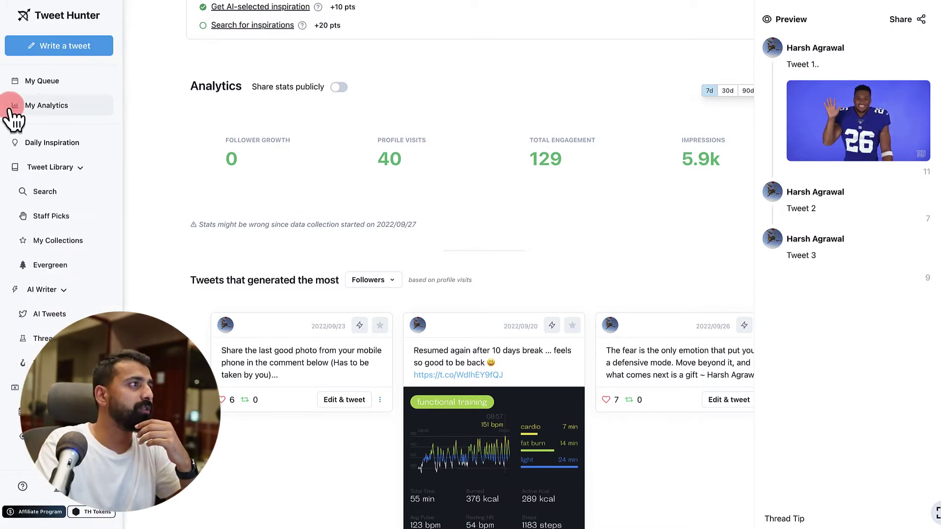
pyautogui.click(60, 142)
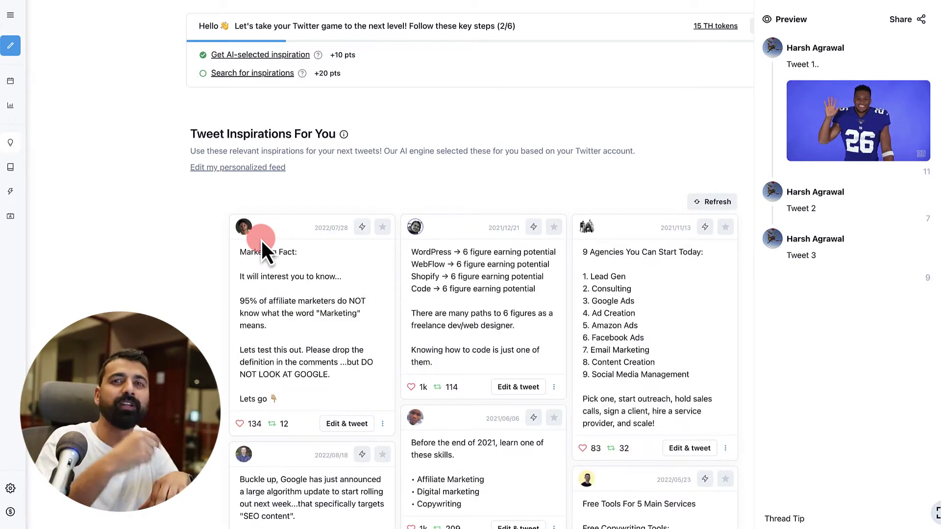
pyautogui.click(227, 167)
pyautogui.click(499, 125)
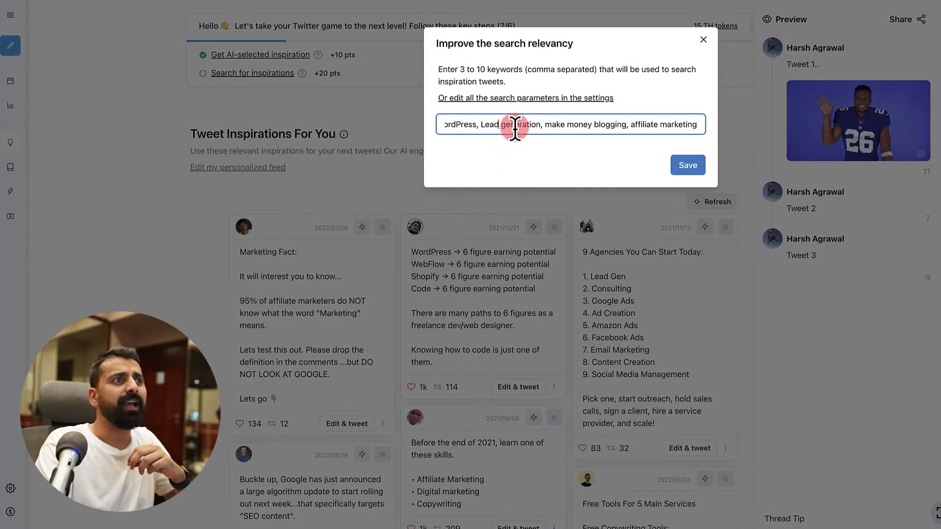
pyautogui.moveTo(486, 126); pyautogui.dragTo(711, 127)
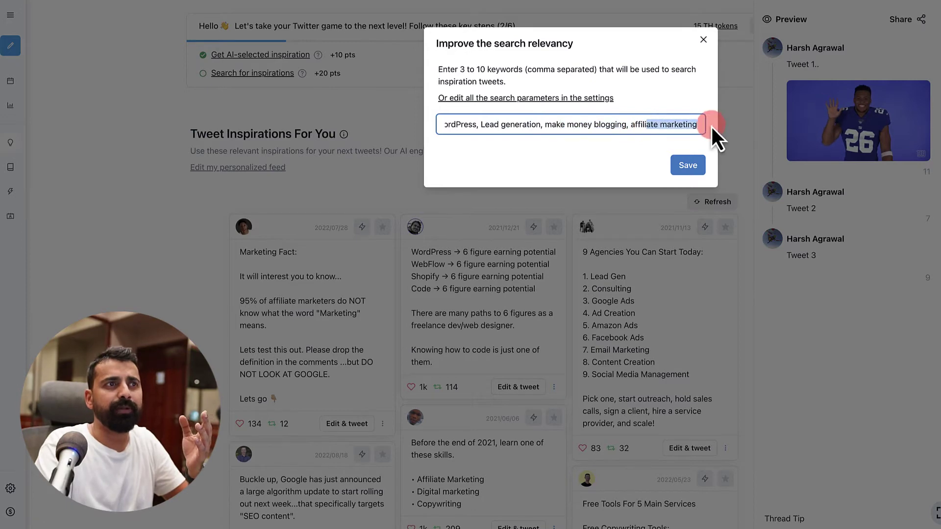
pyautogui.click(703, 39)
# Load the inspiration tweet starting "Before the end of 2021, learn one of these skills" into the composer for editing.
pyautogui.scroll(-1, 472, 172)
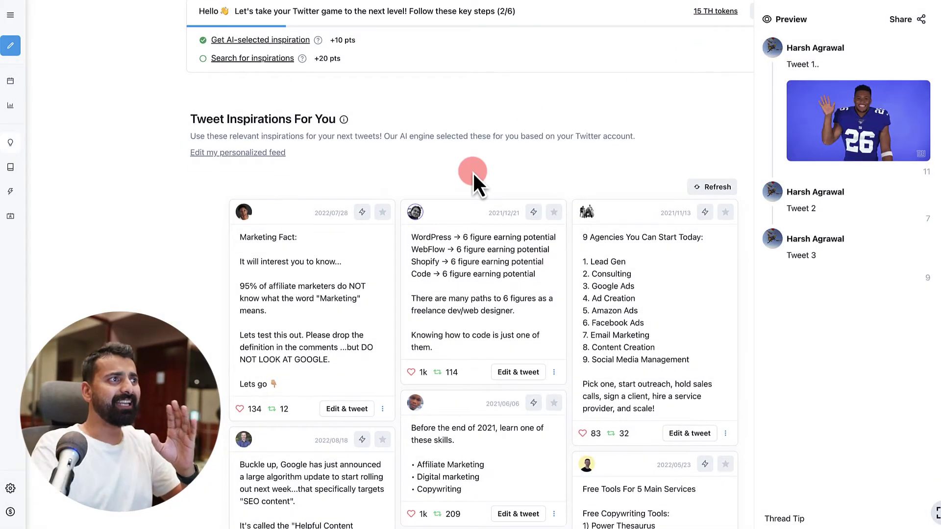
pyautogui.scroll(-1, 461, 178)
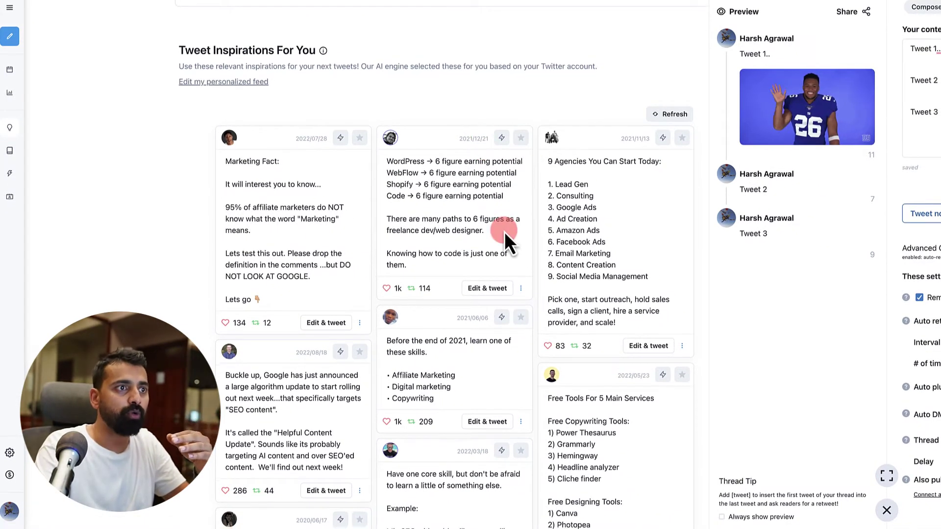
pyautogui.scroll(-2, 504, 231)
pyautogui.moveTo(448, 322); pyautogui.dragTo(380, 261)
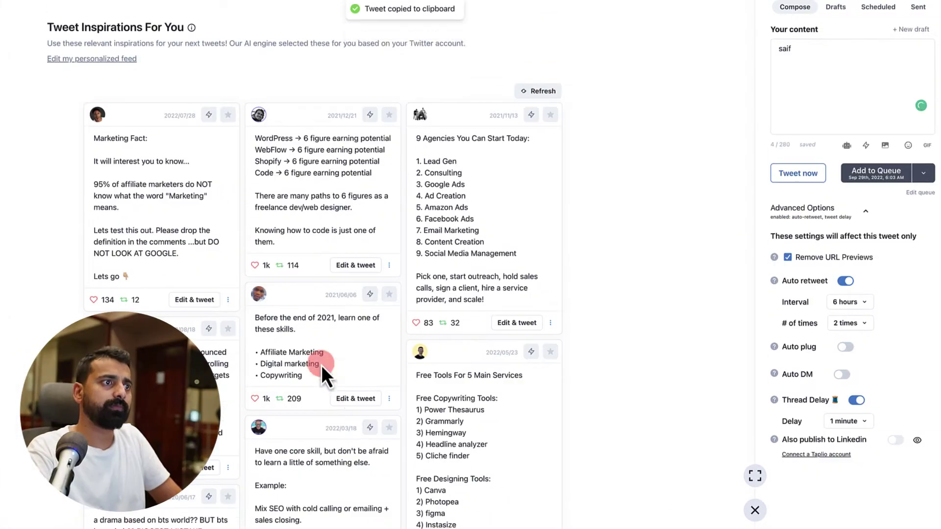
pyautogui.click(321, 366)
pyautogui.click(355, 399)
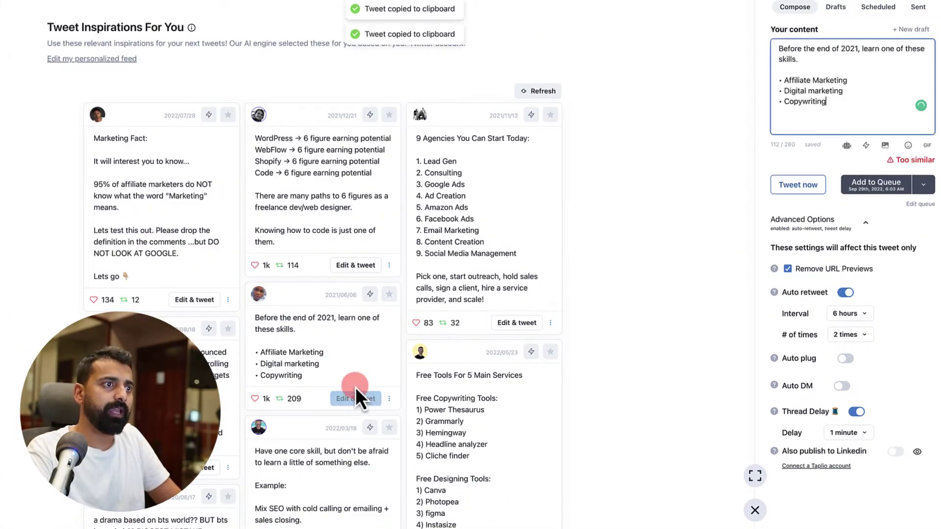
# In the draft's skill list, replace "Digital marketing" with "WordPress" and "Copywriting" with "SEO".
pyautogui.click(838, 102)
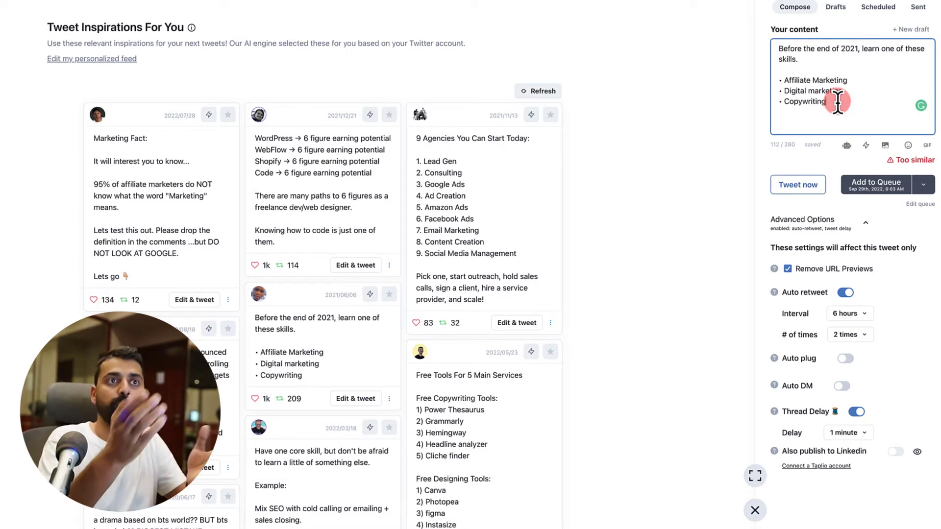
pyautogui.moveTo(851, 91); pyautogui.dragTo(779, 92)
pyautogui.write('WordPress')
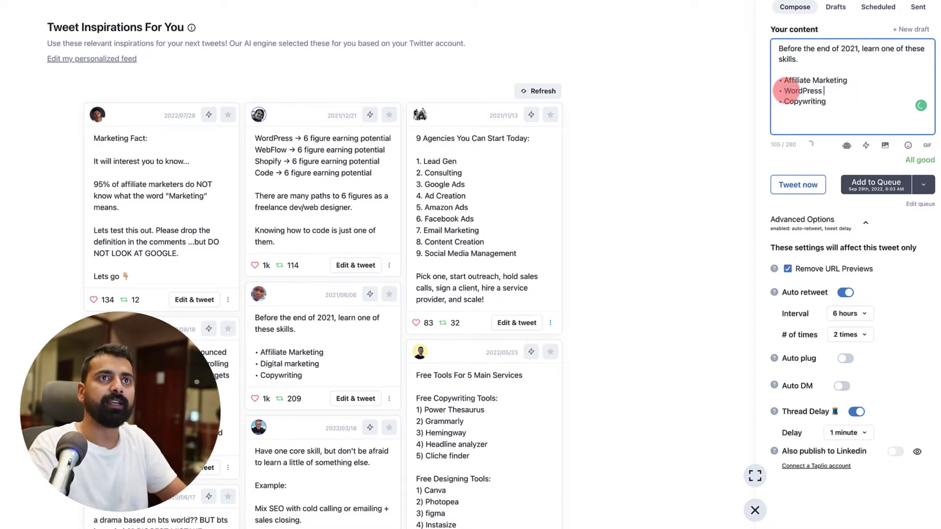
pyautogui.press('BackSpace')
pyautogui.moveTo(836, 101); pyautogui.dragTo(783, 102)
pyautogui.write('SEO')
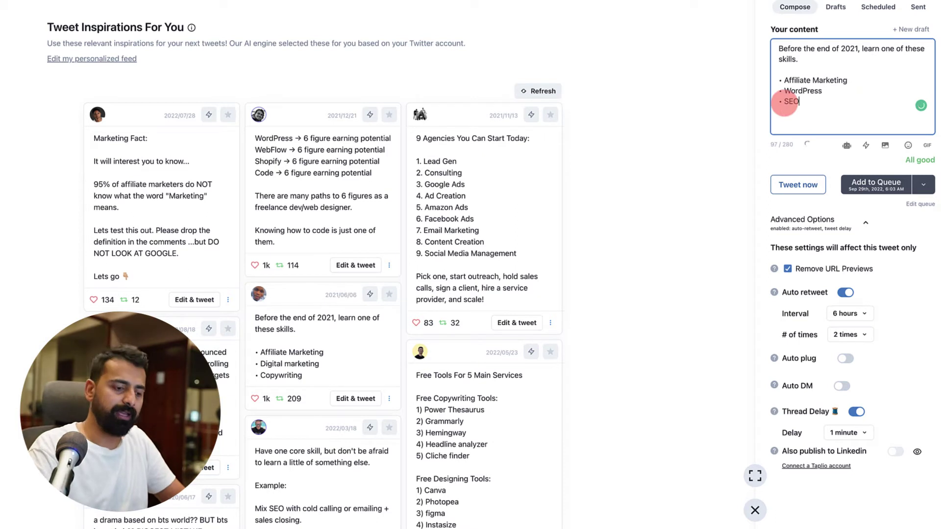
# Change the year in the draft's first sentence to 2022.
pyautogui.click(858, 47)
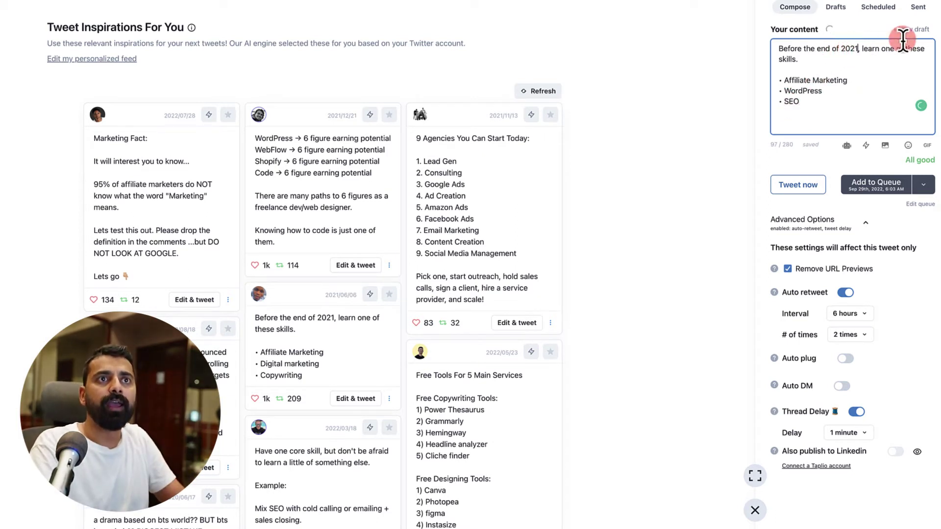
pyautogui.press('BackSpace')
pyautogui.write('2')
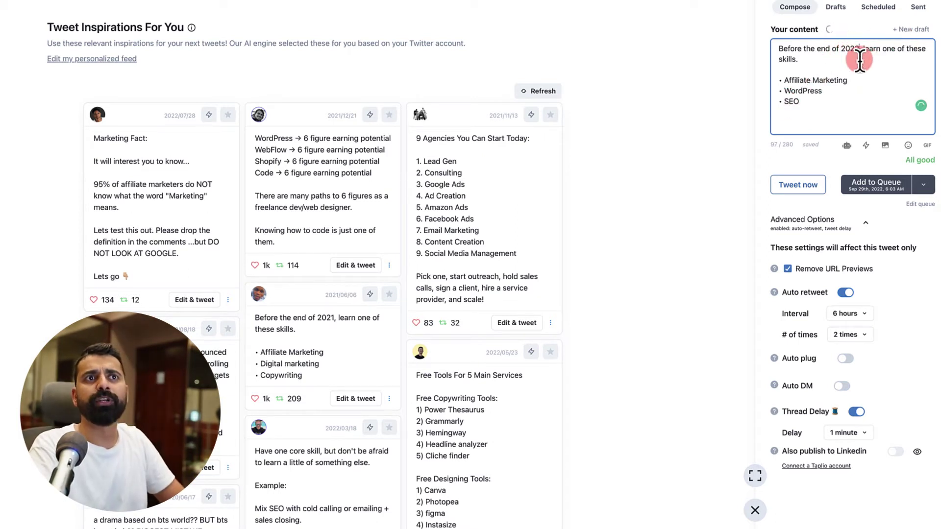
pyautogui.click(809, 102)
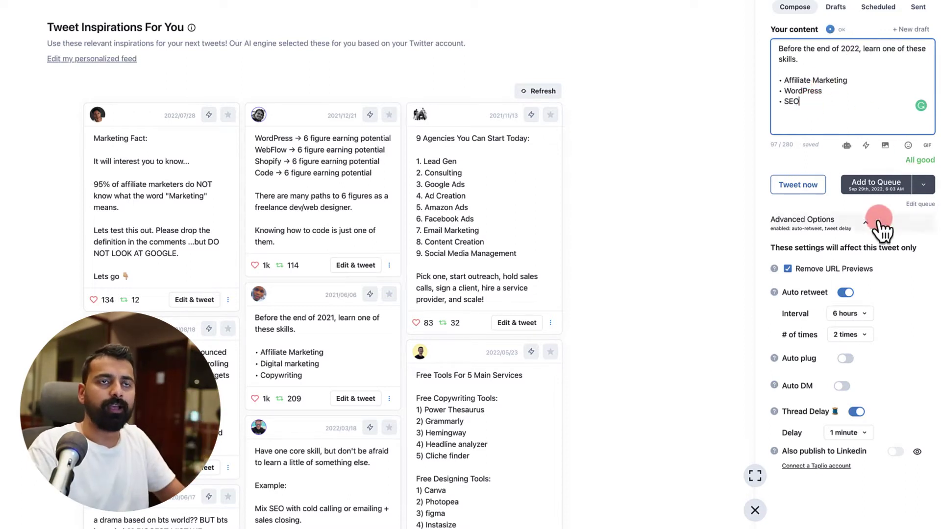
# Turn off Remove URL Previews for this tweet, collapse its advanced options and add it to the queue.
pyautogui.click(788, 268)
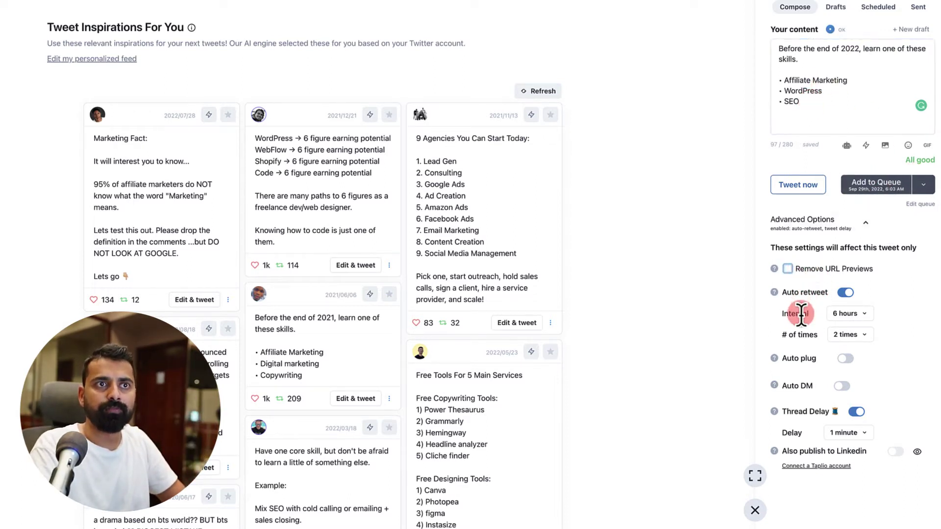
pyautogui.scroll(-3, 833, 312)
pyautogui.scroll(2, 853, 294)
pyautogui.click(835, 230)
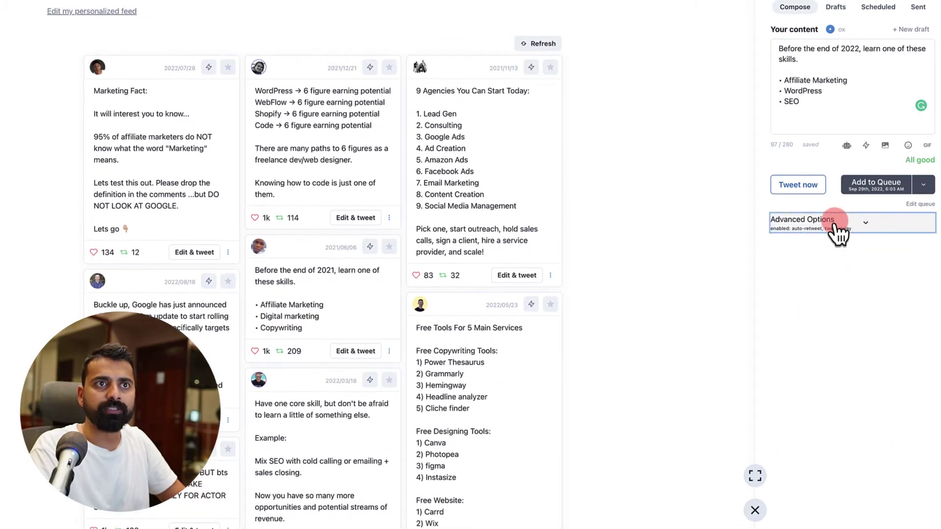
pyautogui.click(874, 187)
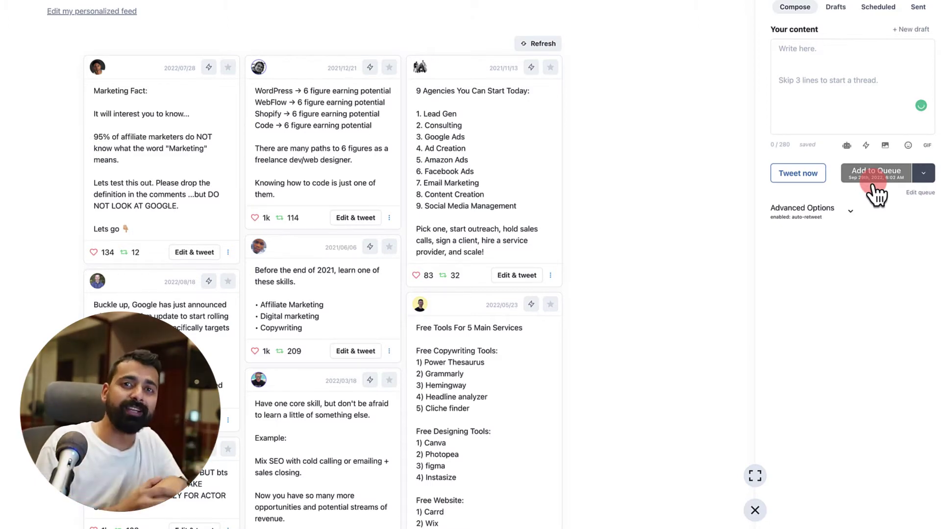
# Browse the inspiration feed and generate an AI variation of the "Marketing Fact" tweet with the default freedom setting.
pyautogui.scroll(-4, 457, 388)
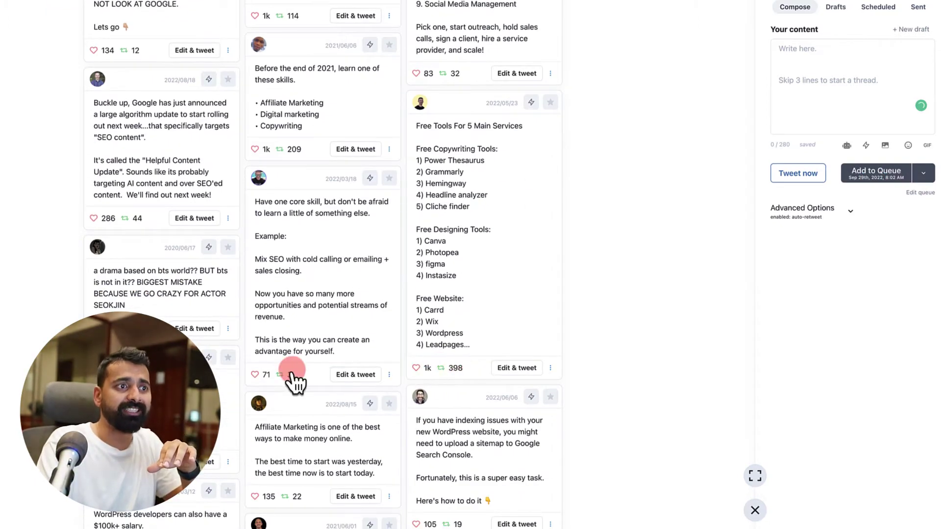
pyautogui.scroll(-2, 293, 373)
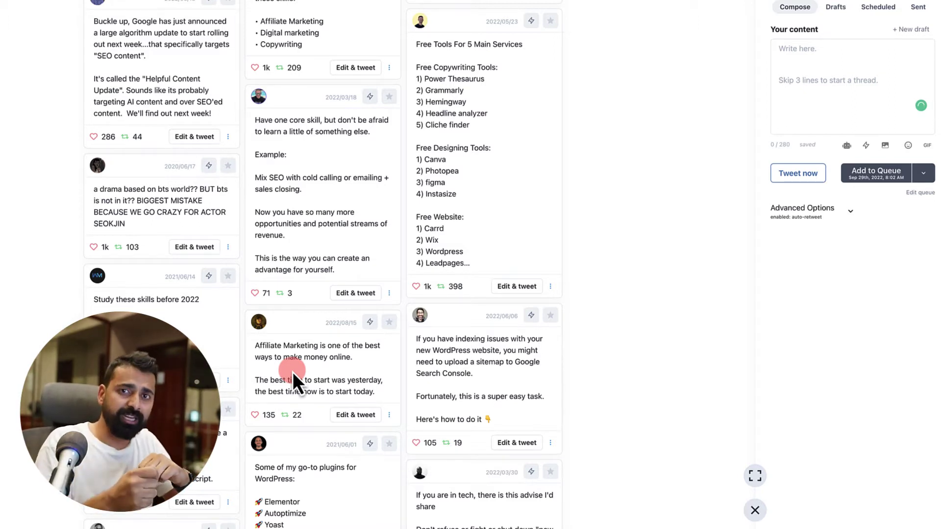
pyautogui.scroll(9, 292, 372)
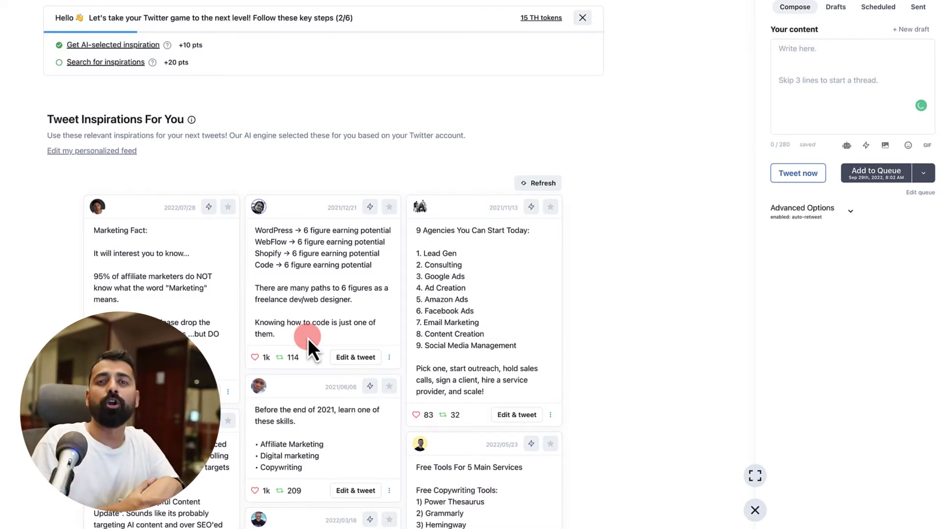
pyautogui.click(209, 207)
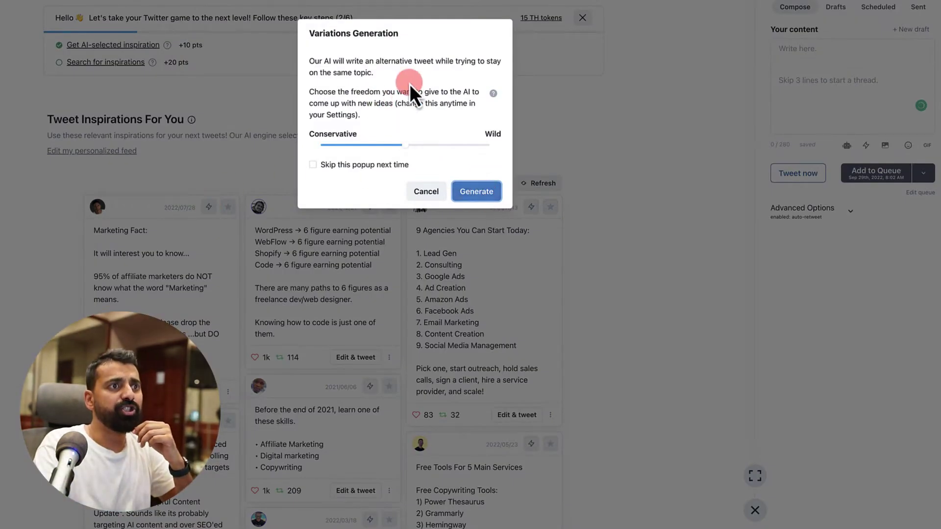
pyautogui.tripleClick(326, 61)
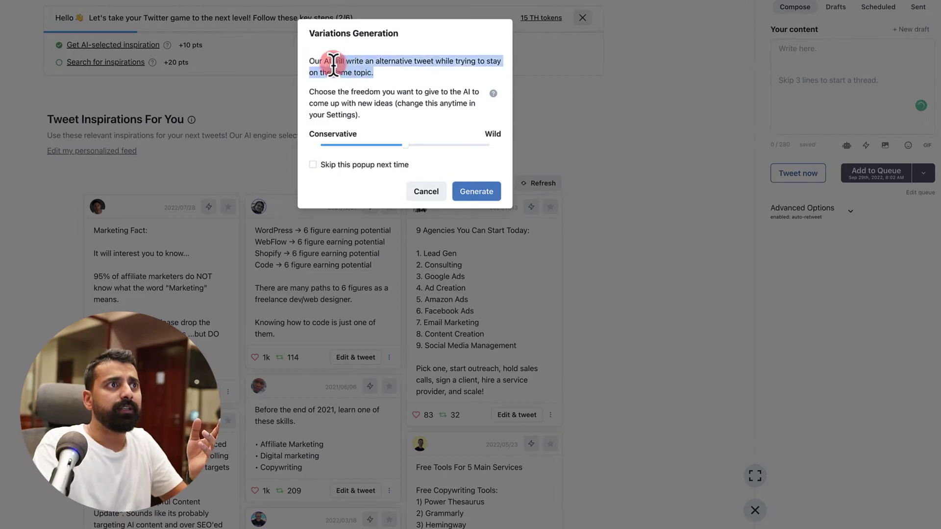
pyautogui.click(394, 72)
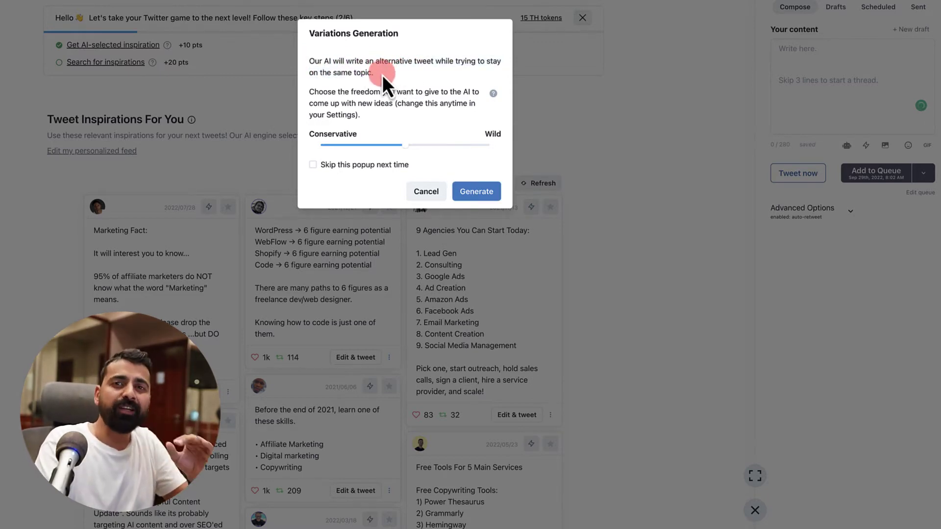
pyautogui.click(490, 191)
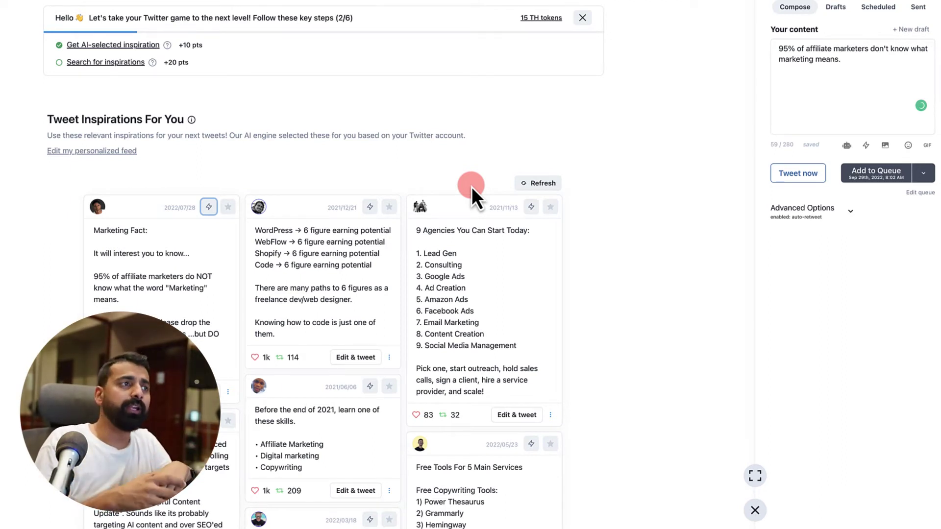
# Review the generated variation in the composer and delete its entire text.
pyautogui.click(882, 72)
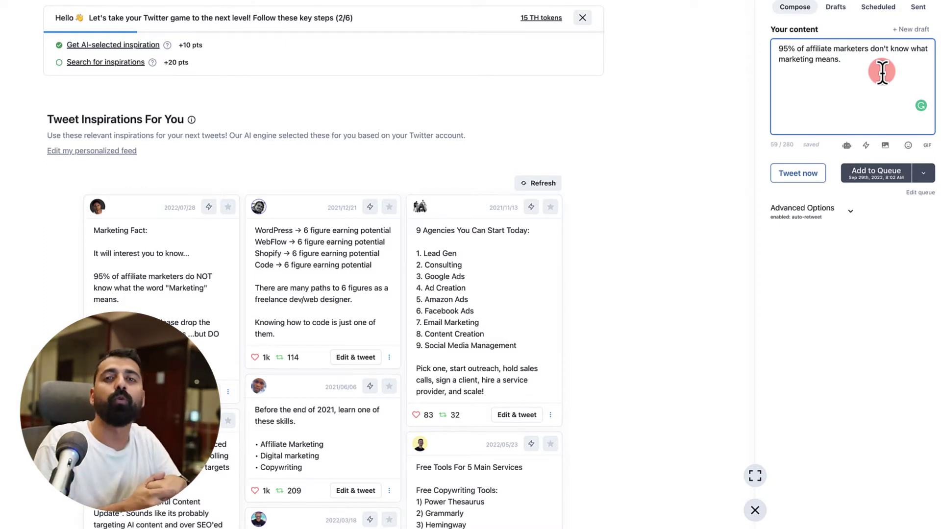
pyautogui.moveTo(882, 71); pyautogui.dragTo(773, 51)
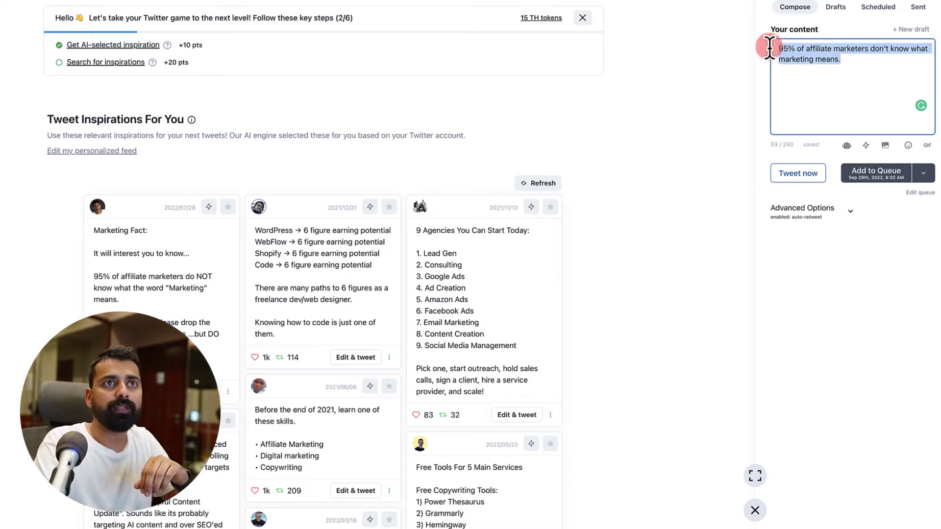
pyautogui.click(861, 63)
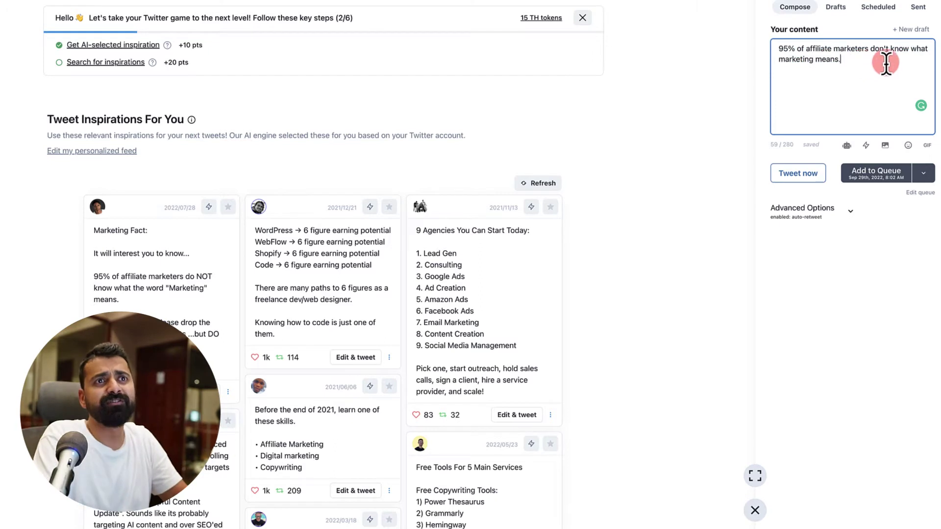
pyautogui.moveTo(907, 58); pyautogui.dragTo(774, 49)
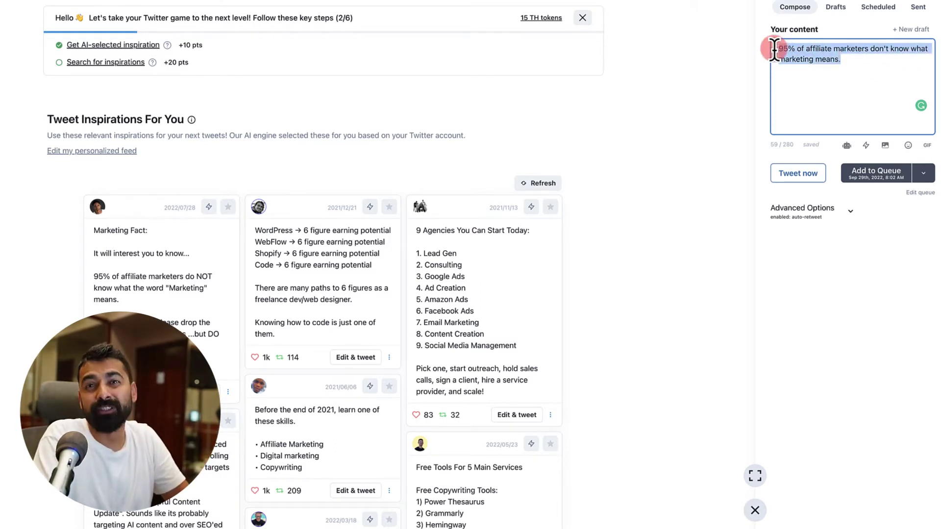
pyautogui.press('BackSpace')
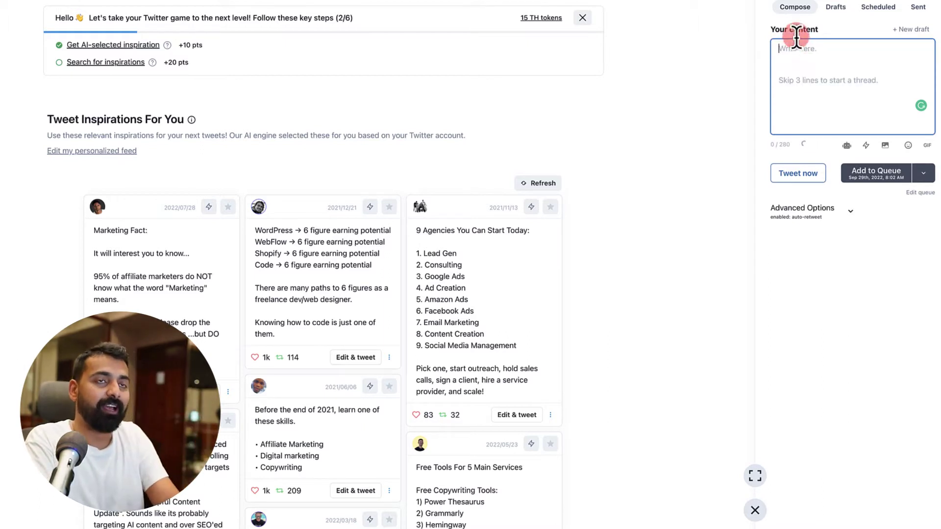
# Load the original "Marketing Fact" inspiration tweet into the composer for editing.
pyautogui.click(357, 358)
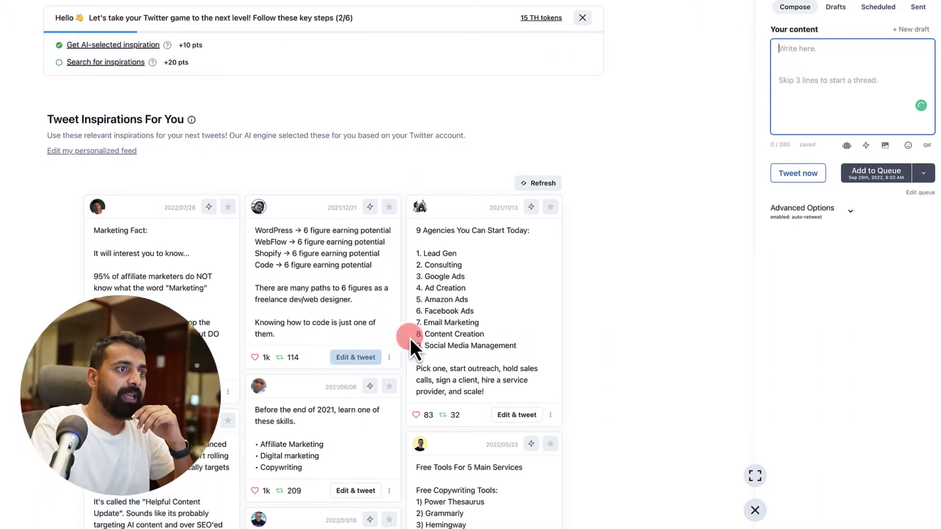
pyautogui.click(193, 393)
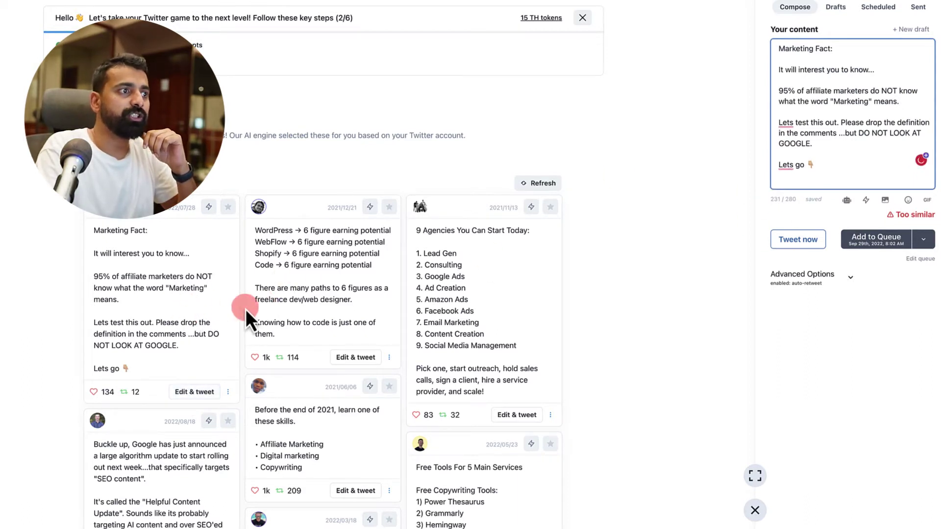
pyautogui.click(828, 111)
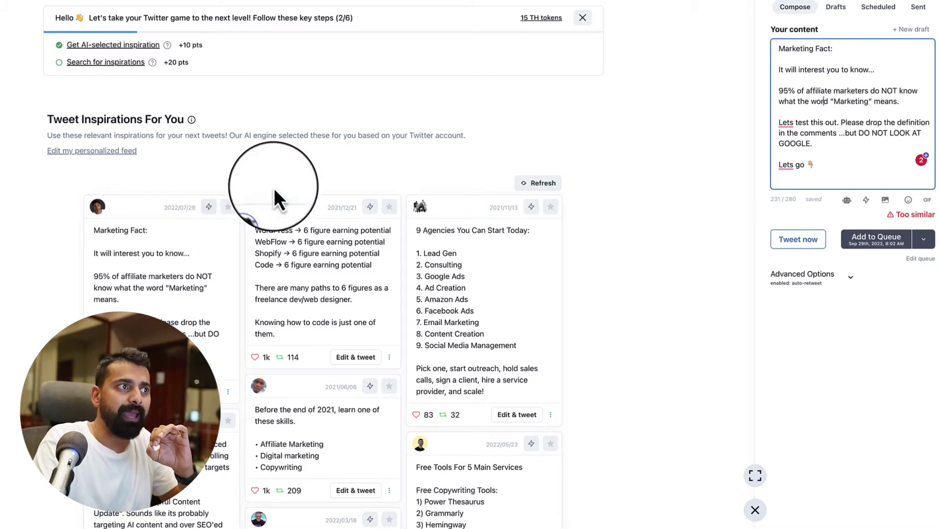
# Have the AI continue writing the draft from the end of its "Lets go" line.
pyautogui.click(847, 172)
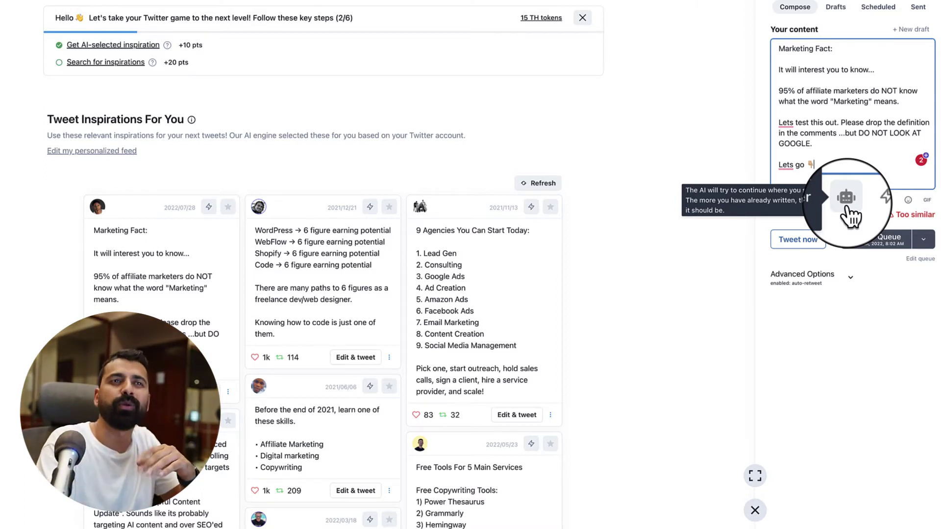
pyautogui.click(846, 199)
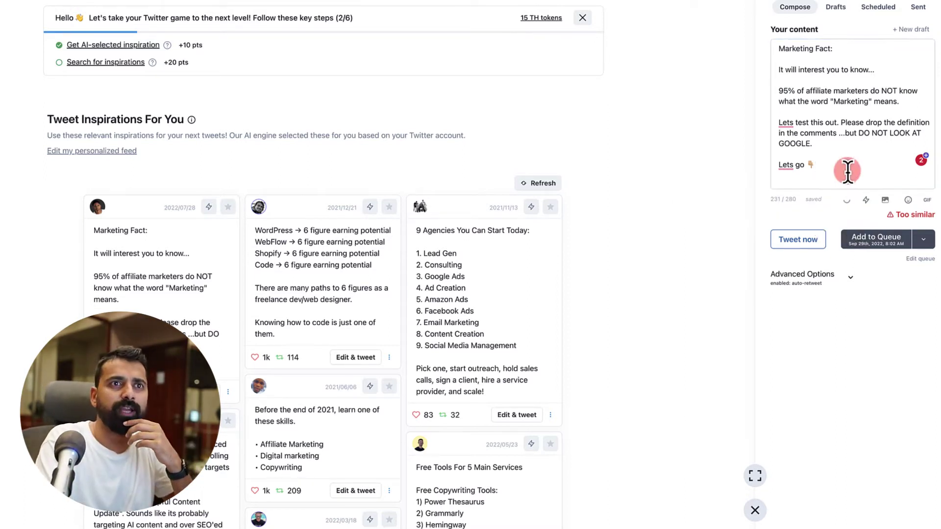
pyautogui.scroll(-3, 838, 196)
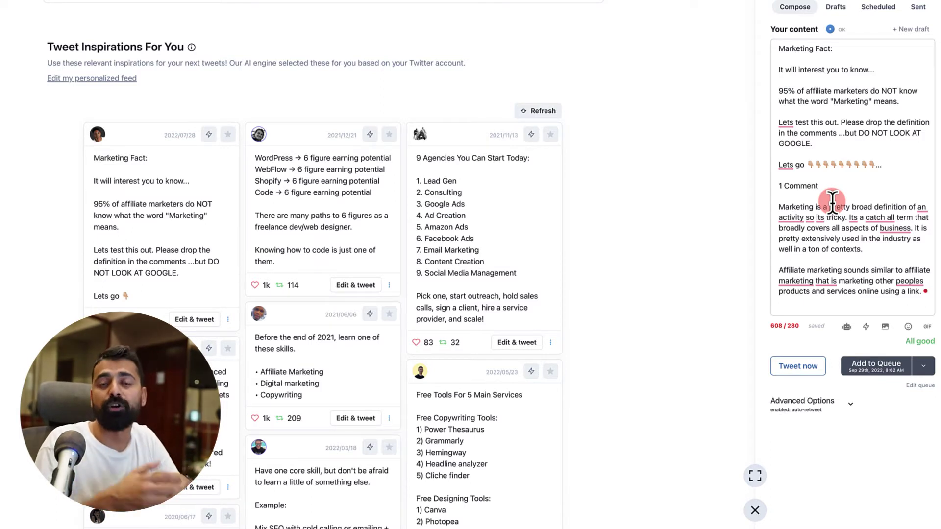
# Delete the AI-extended "Marketing Fact" draft from the composer and return to browsing the Tweet Inspirations feed.
pyautogui.hotkey('ctrl', 'a')
pyautogui.press('BackSpace')
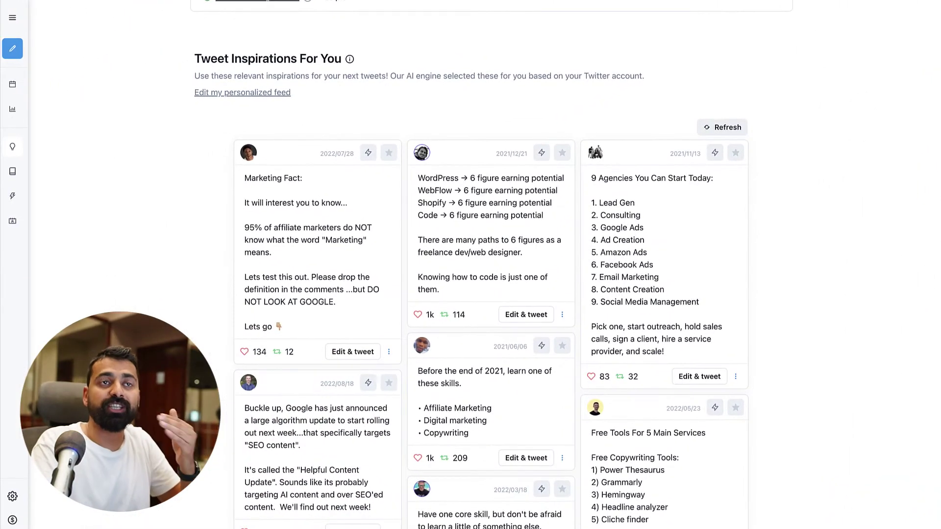
pyautogui.scroll(2, 178, 122)
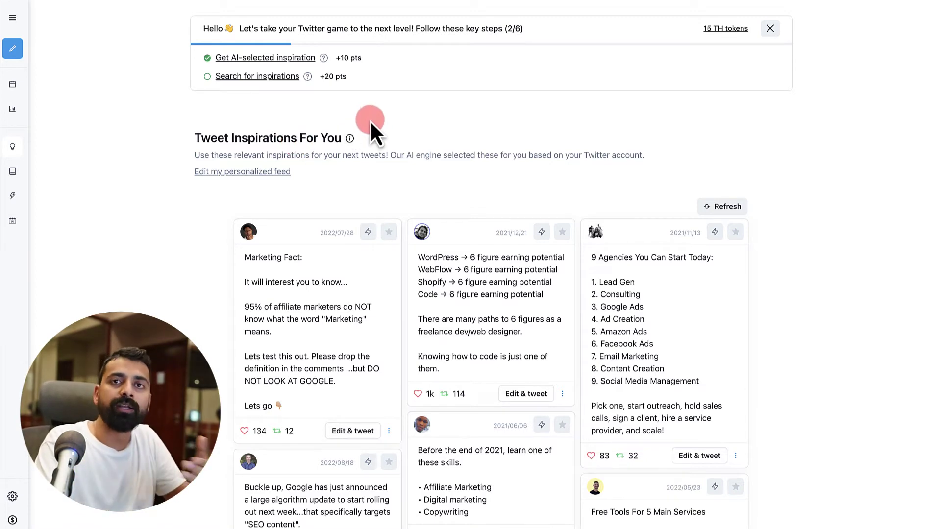
pyautogui.scroll(-3, 437, 275)
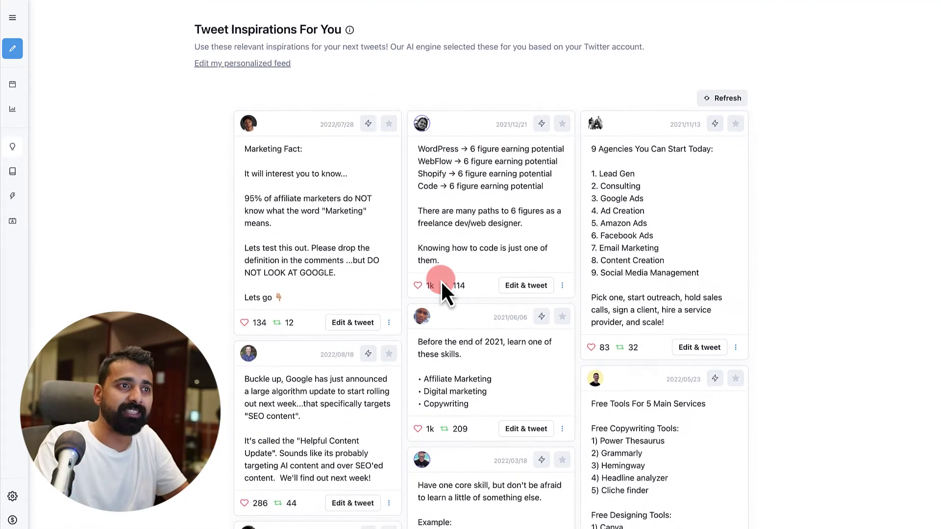
pyautogui.scroll(-1, 440, 280)
pyautogui.scroll(-1, 140, 177)
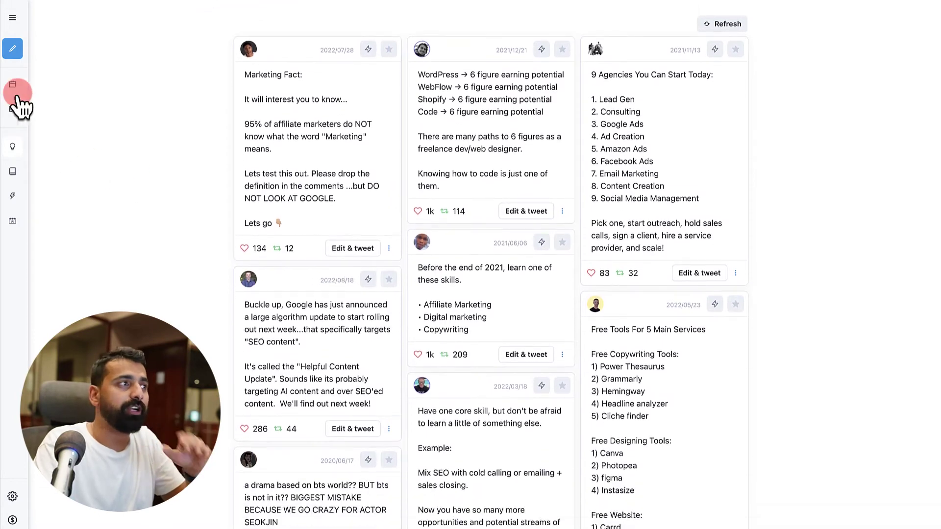
# Search the Tweet Library for tweets about "SEO".
pyautogui.moveTo(69, 141)
pyautogui.click(54, 196)
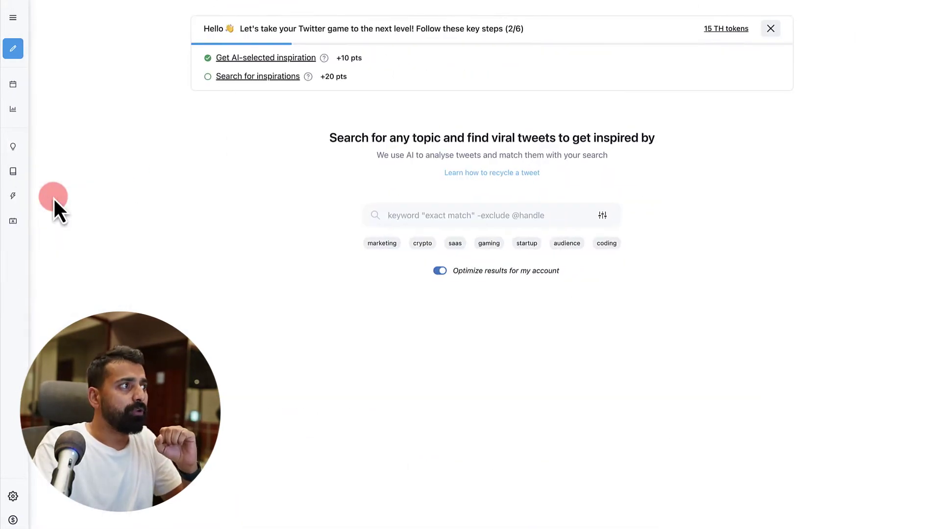
pyautogui.click(445, 220)
pyautogui.write('SEO')
pyautogui.press('Return')
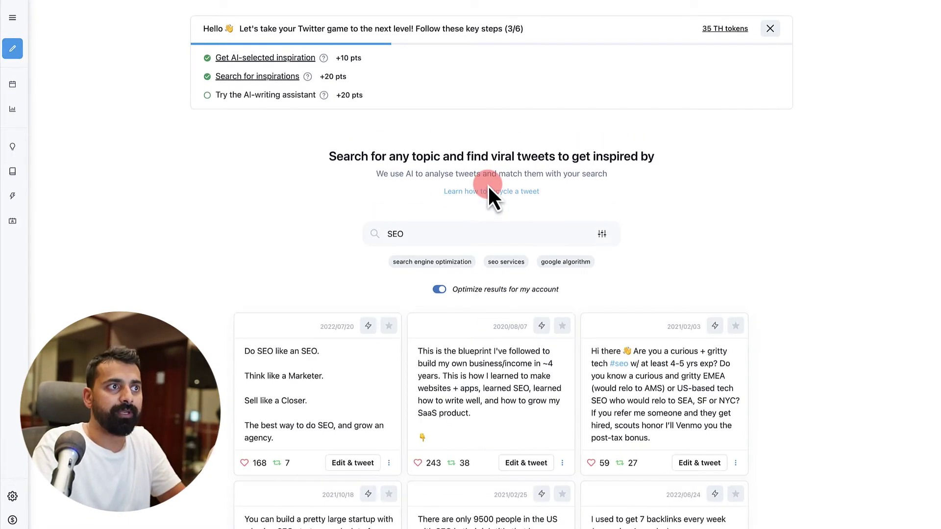
# Browse the tweets found for SEO, including their like and retweet counts.
pyautogui.scroll(-2, 482, 201)
pyautogui.scroll(-1, 481, 201)
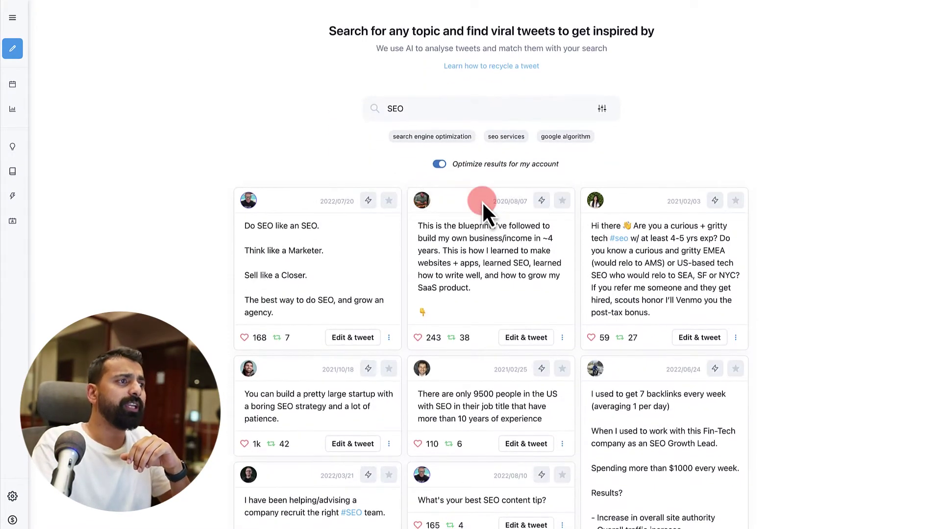
pyautogui.scroll(-2, 516, 263)
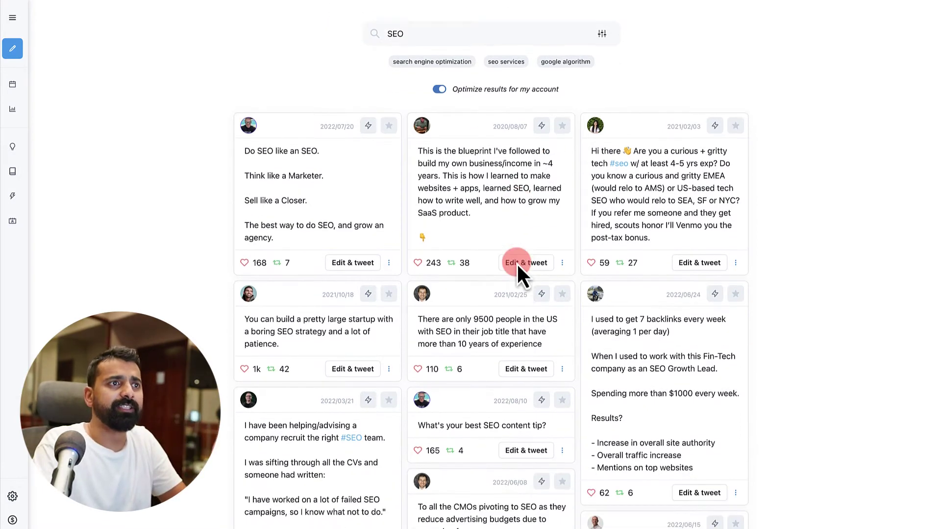
pyautogui.scroll(-3, 655, 302)
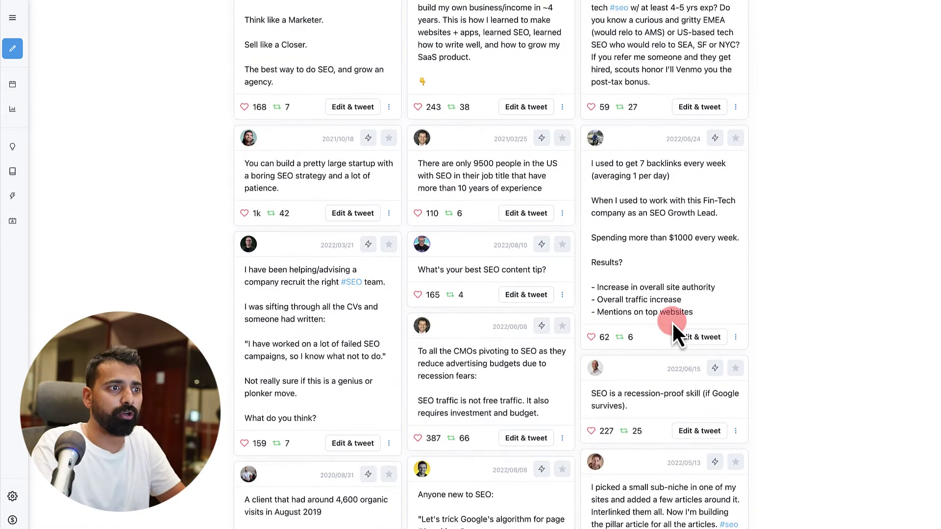
pyautogui.scroll(4, 420, 324)
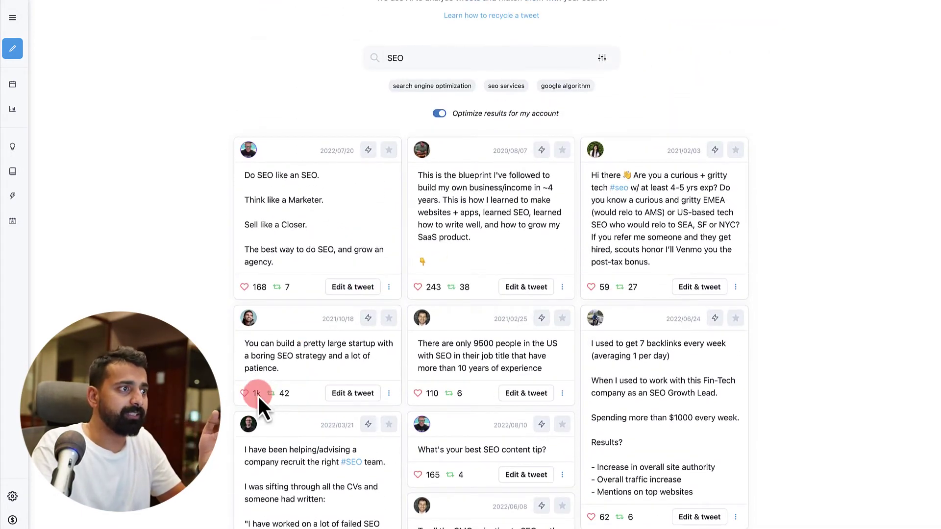
pyautogui.scroll(4, 318, 364)
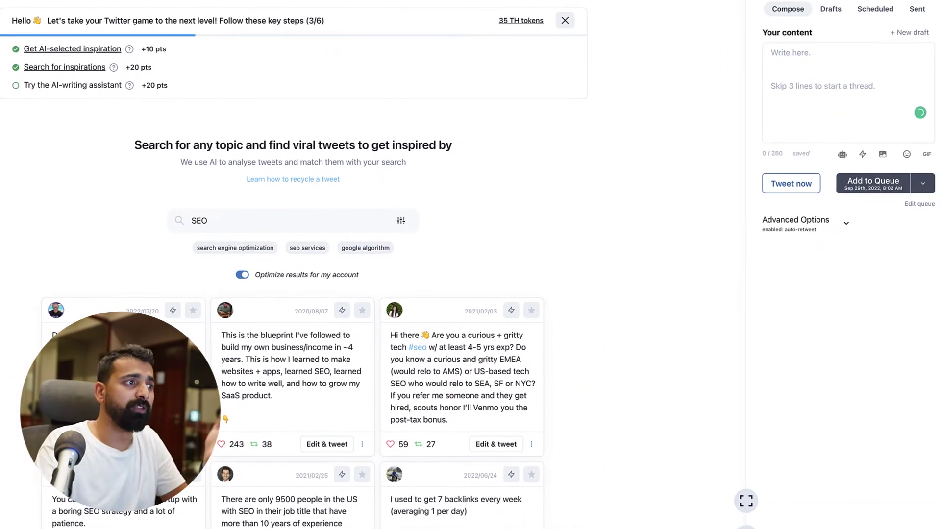
# Write a sample tweet reading "Tweet 1..." in the composer and add it to the queue.
pyautogui.click(815, 99)
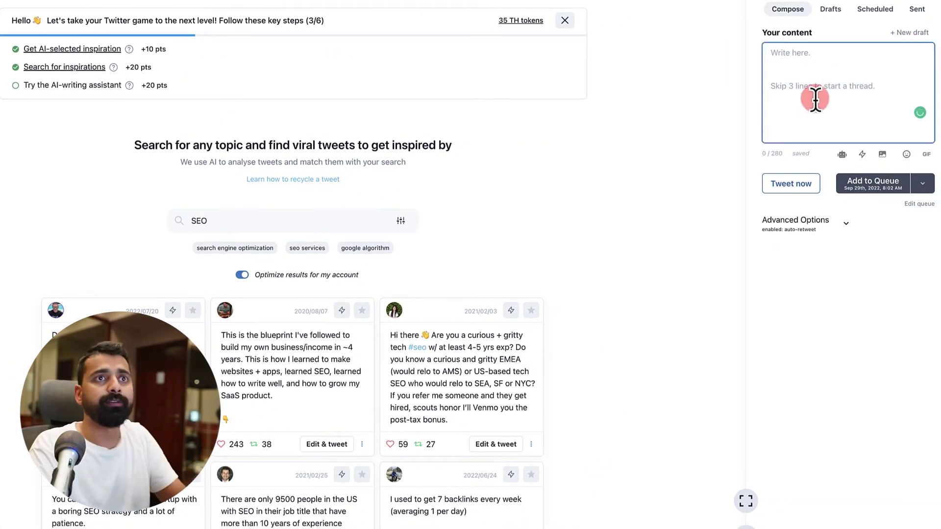
pyautogui.write('twet')
pyautogui.hotkey('ctrl', 'a')
pyautogui.write('Tweet')
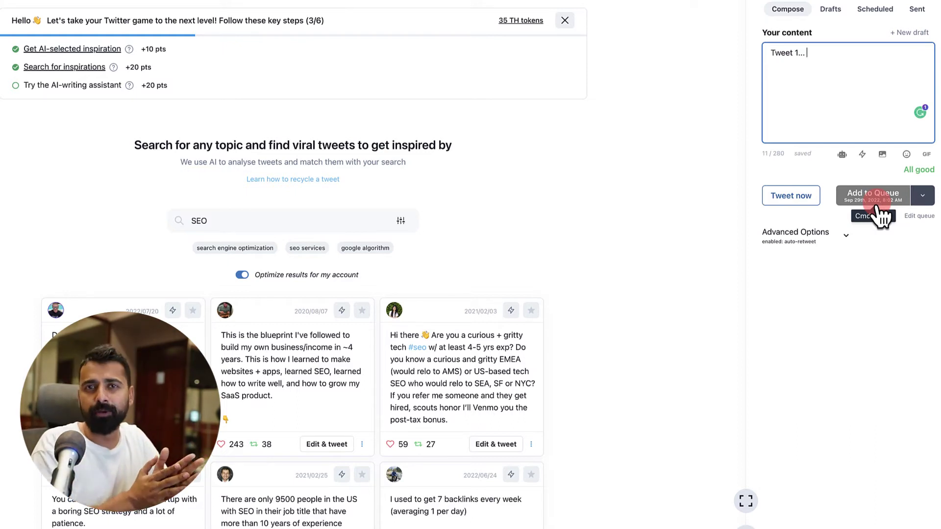
pyautogui.click(877, 202)
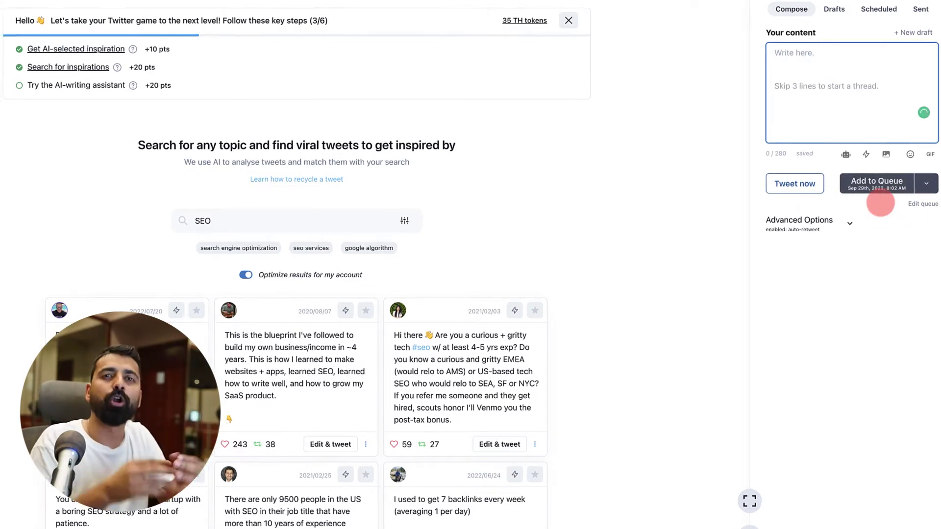
# Open the Staff Picks collection, look through the sales tweets category and switch to thread starters.
pyautogui.moveTo(21, 163)
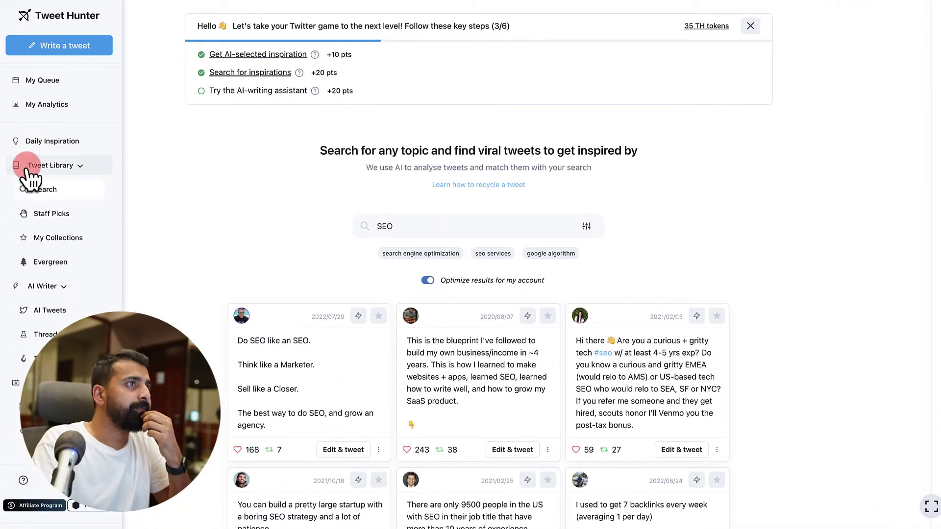
pyautogui.click(52, 217)
pyautogui.moveTo(11, 152)
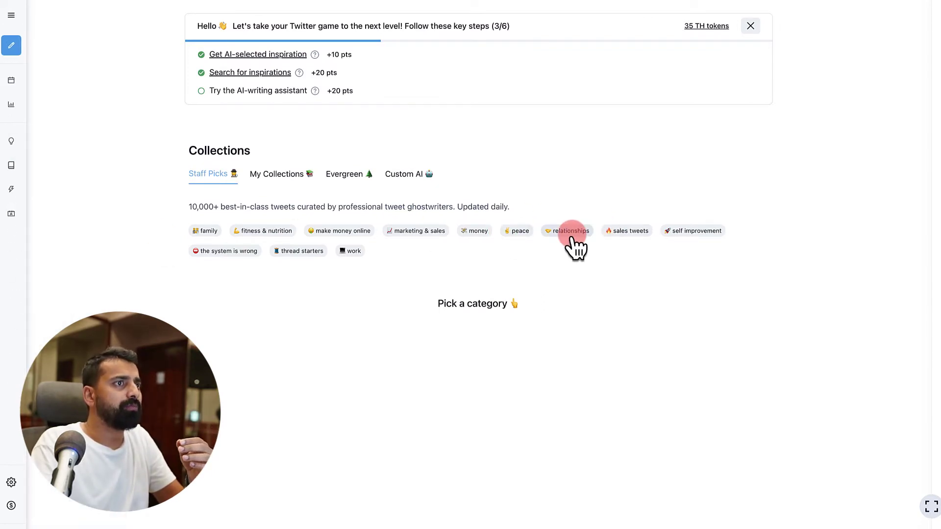
pyautogui.click(624, 231)
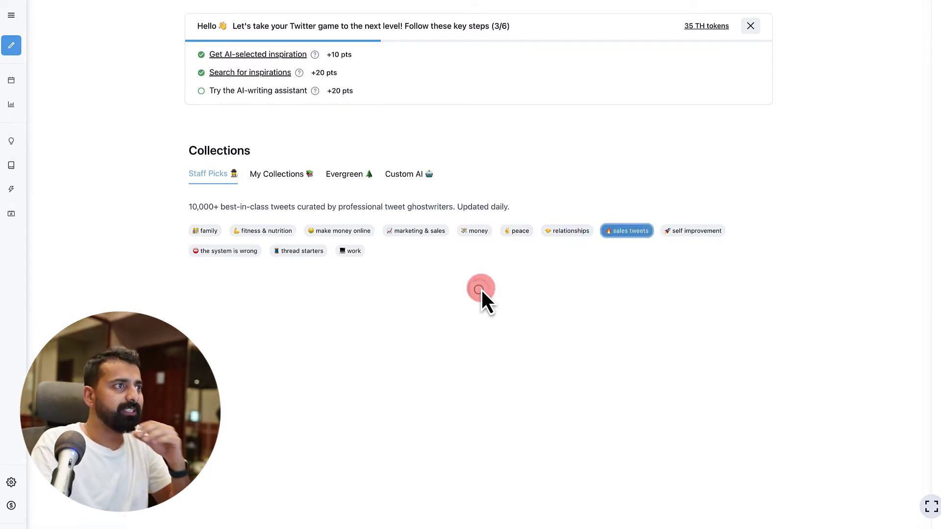
pyautogui.scroll(-1, 483, 289)
pyautogui.scroll(3, 487, 290)
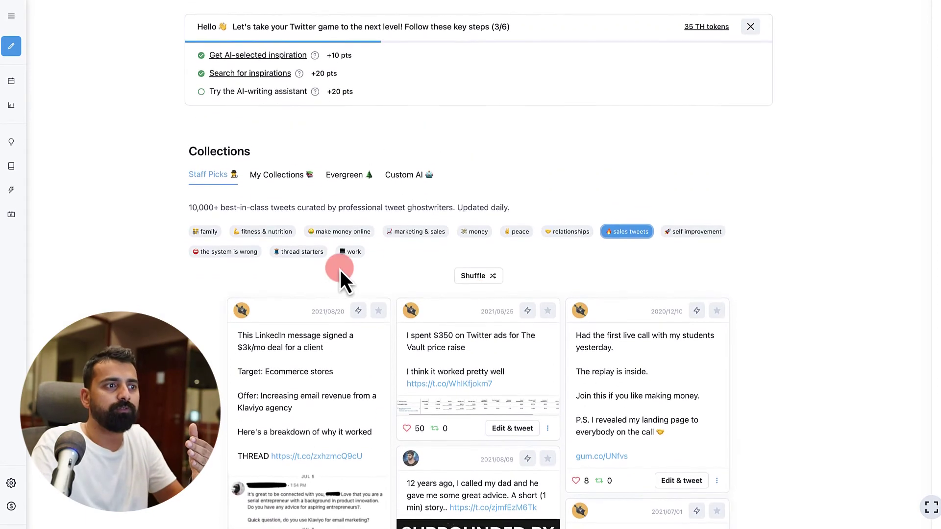
pyautogui.click(297, 251)
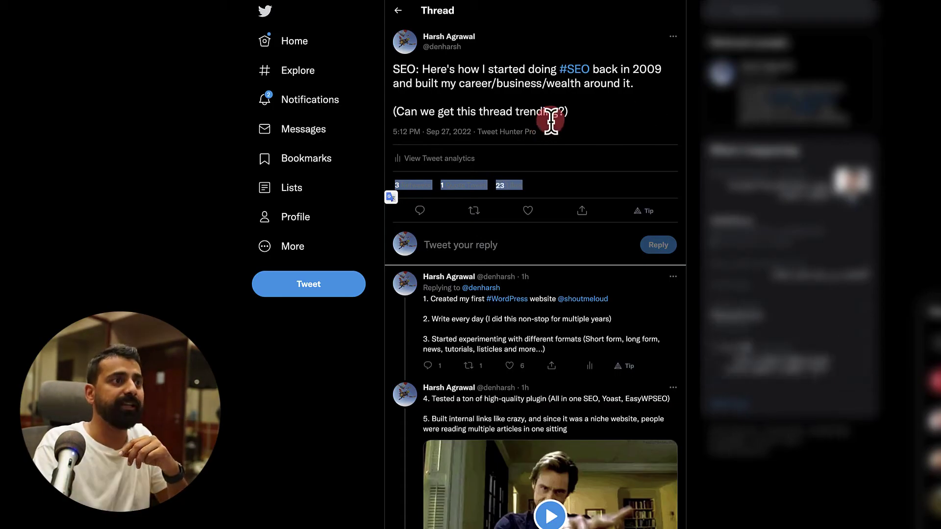
# Highlight the opening tweet of the published SEO thread on Twitter and compare it with the Staff Picks thread starters.
pyautogui.click(514, 81)
pyautogui.moveTo(587, 118); pyautogui.dragTo(397, 71)
pyautogui.click(464, 78)
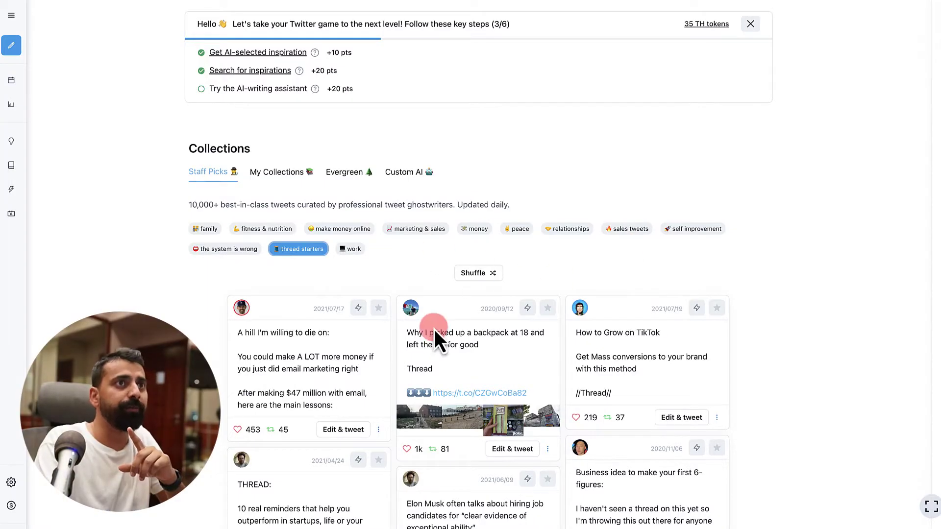
pyautogui.click(500, 272)
pyautogui.scroll(-1, 503, 269)
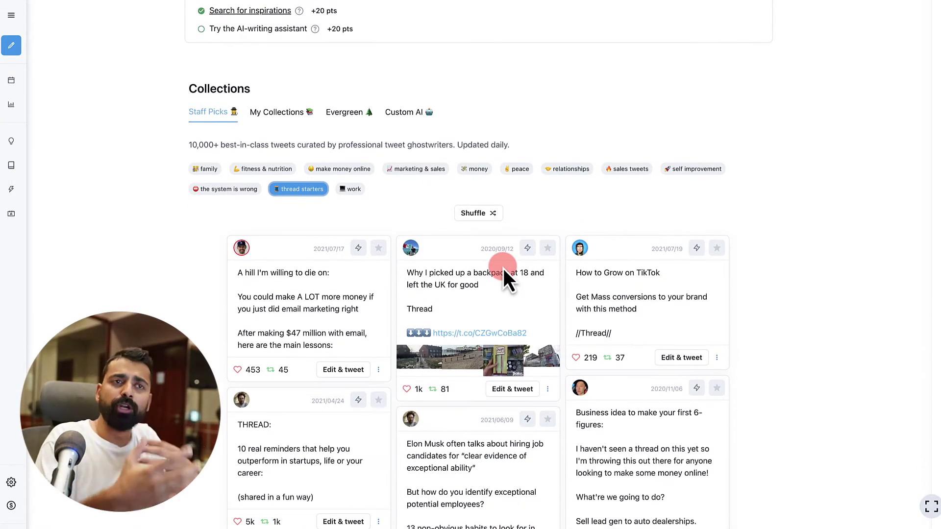
pyautogui.click(626, 27)
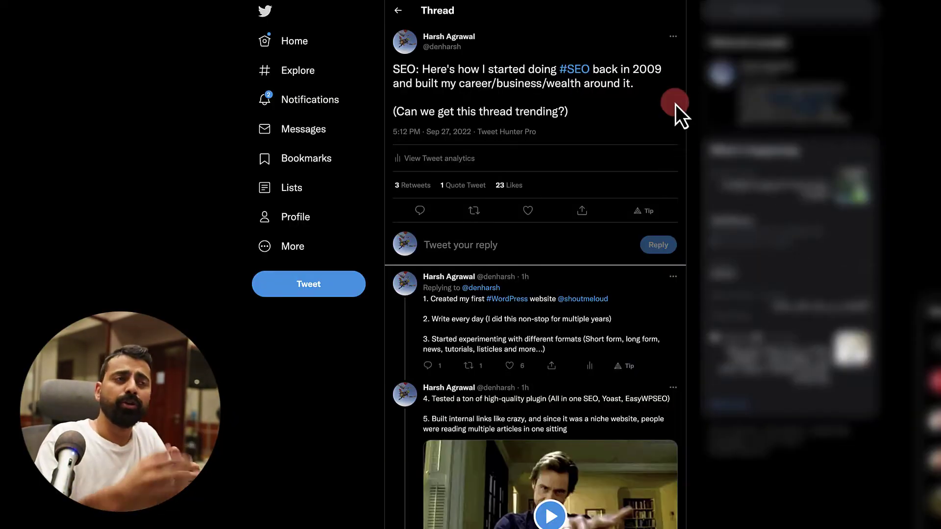
pyautogui.moveTo(564, 117); pyautogui.dragTo(394, 65)
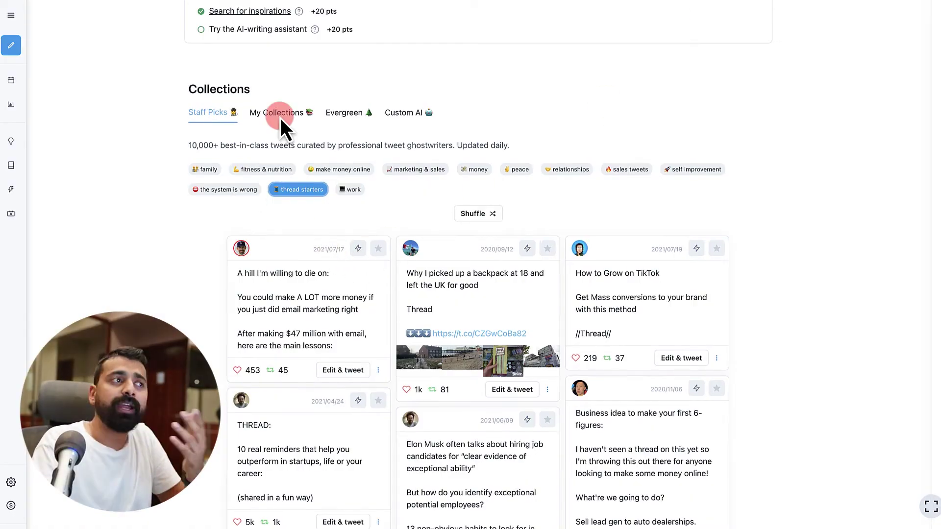
# View the My Collections page and the Evergreen page of the tweet collections.
pyautogui.click(282, 113)
pyautogui.moveTo(25, 171)
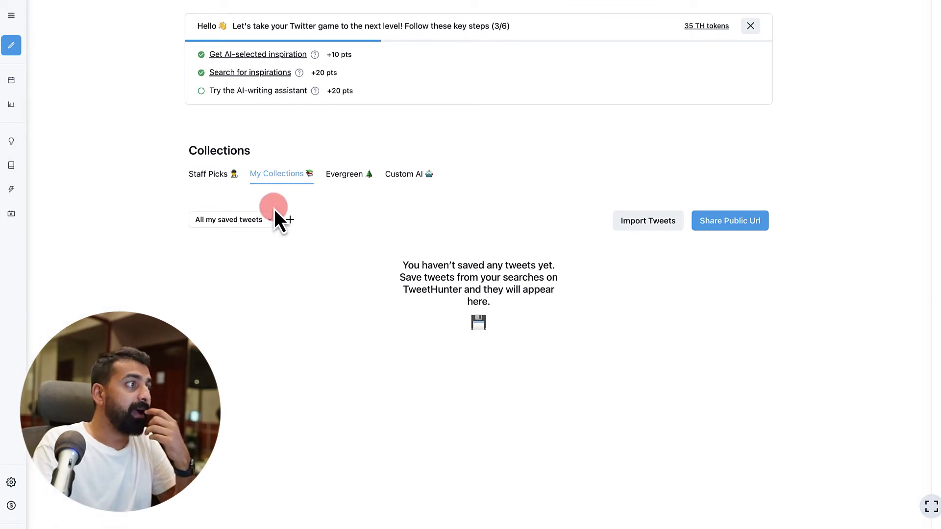
pyautogui.click(346, 181)
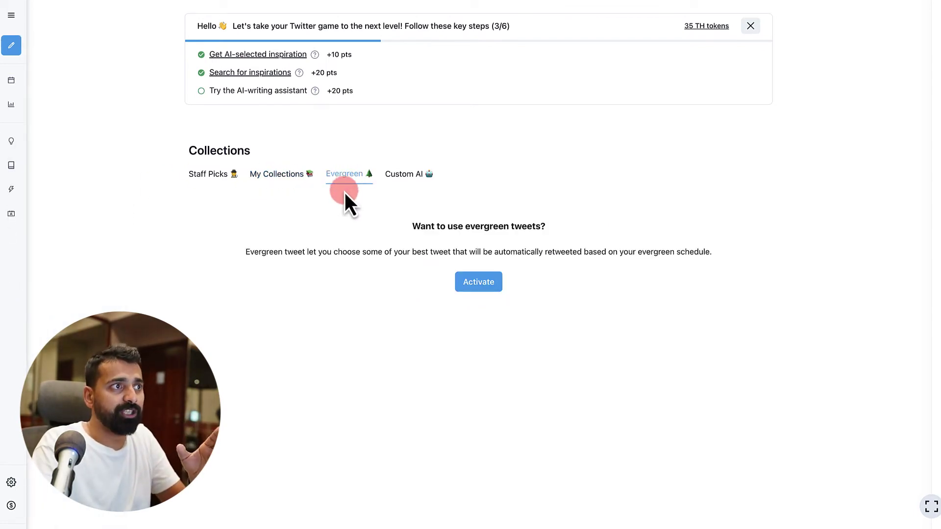
# Open the AI Writer's AI Tweets page and highlight the "What should I write next that appeals to the writers in you?" suggestion.
pyautogui.moveTo(20, 126)
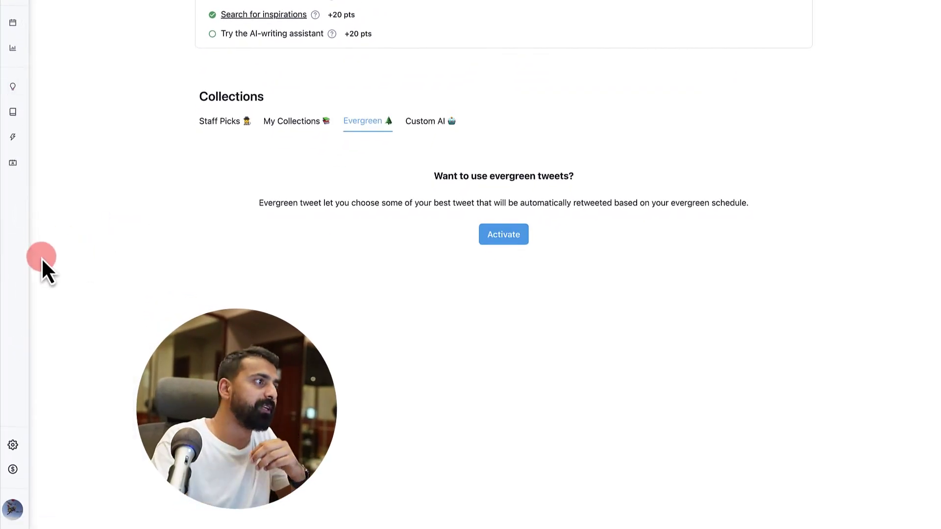
pyautogui.click(56, 240)
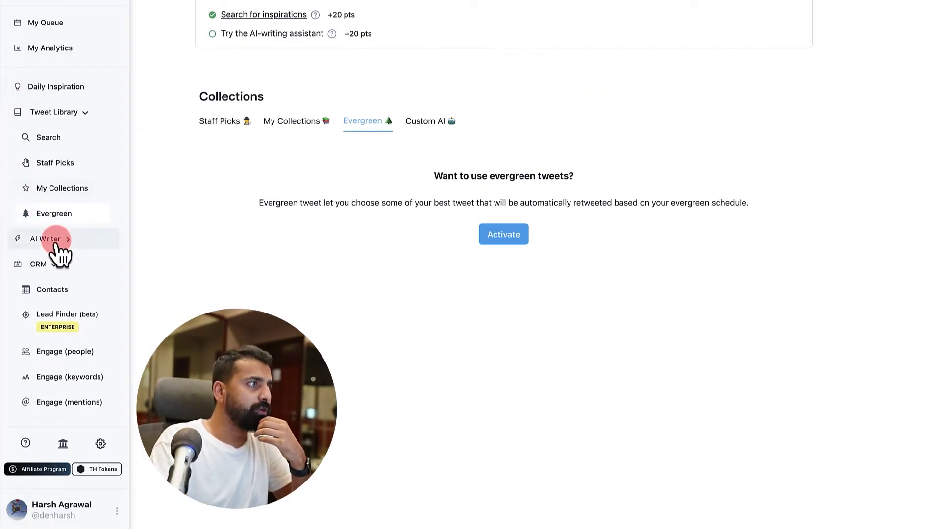
pyautogui.click(56, 243)
pyautogui.click(59, 264)
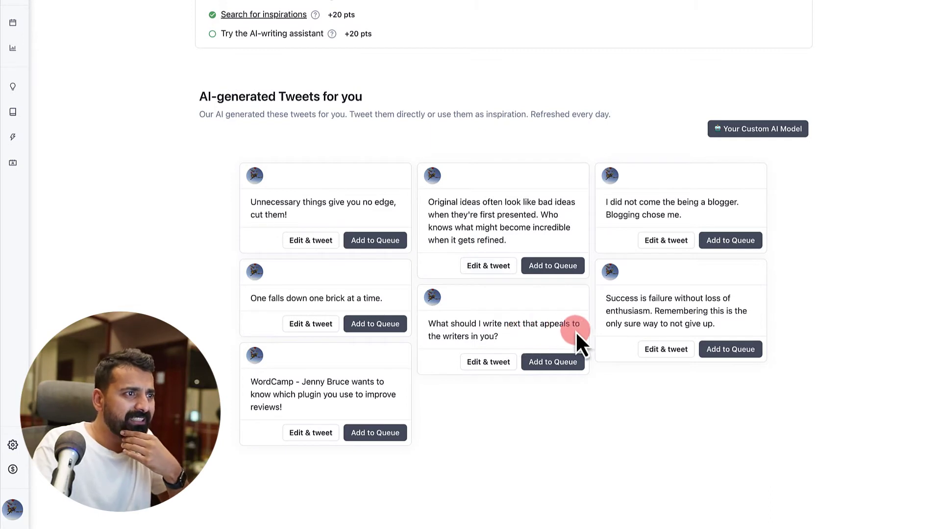
pyautogui.moveTo(427, 323); pyautogui.dragTo(512, 341)
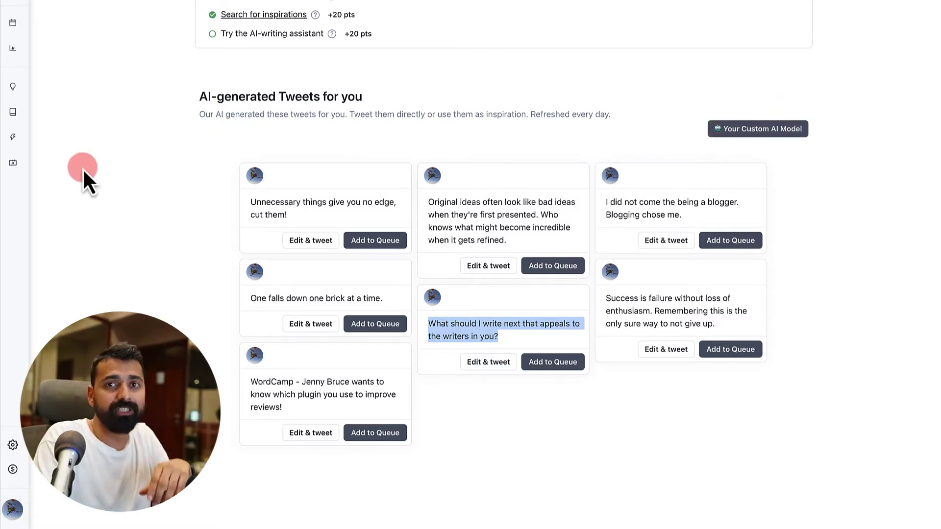
# Open the Thread Idea Generator and generate ideas from the prefilled marketing, SEO, WordPress and lead generation topics.
pyautogui.moveTo(16, 178)
pyautogui.scroll(-1, 100, 236)
pyautogui.scroll(-1, 97, 233)
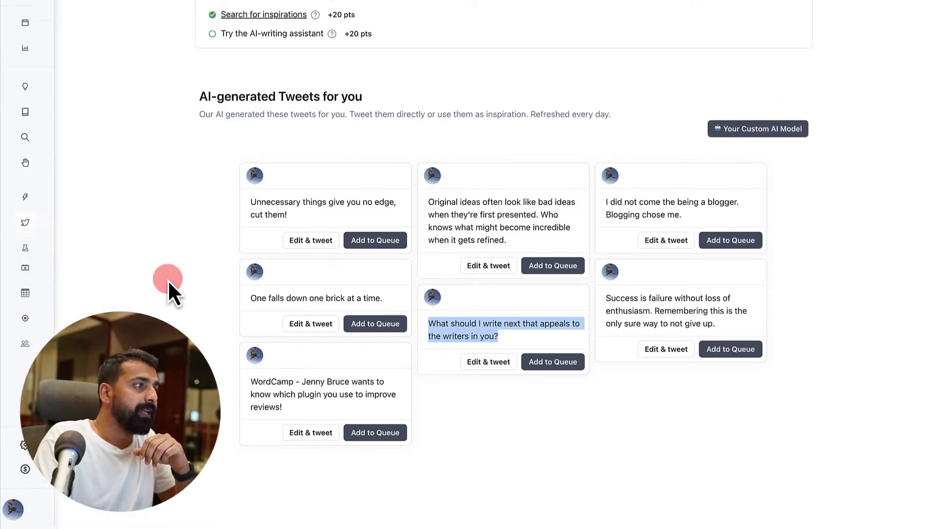
pyautogui.click(66, 288)
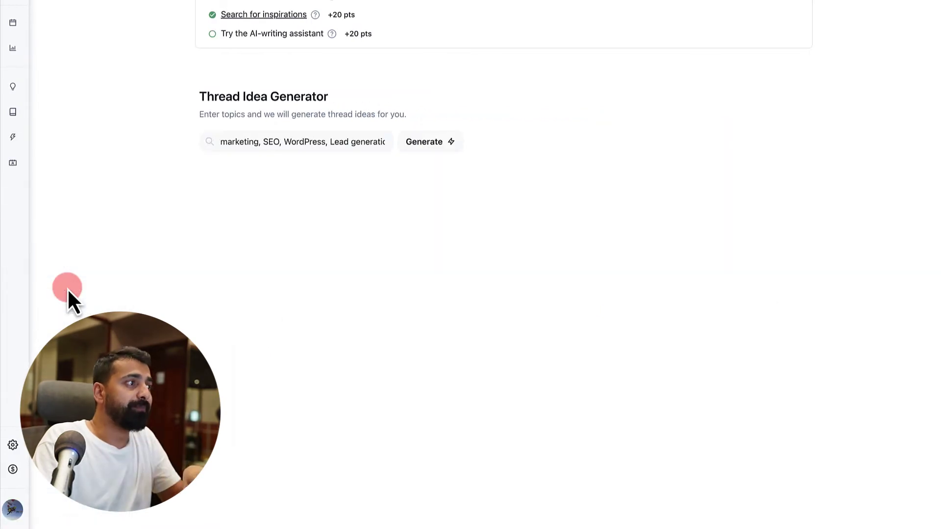
pyautogui.click(434, 145)
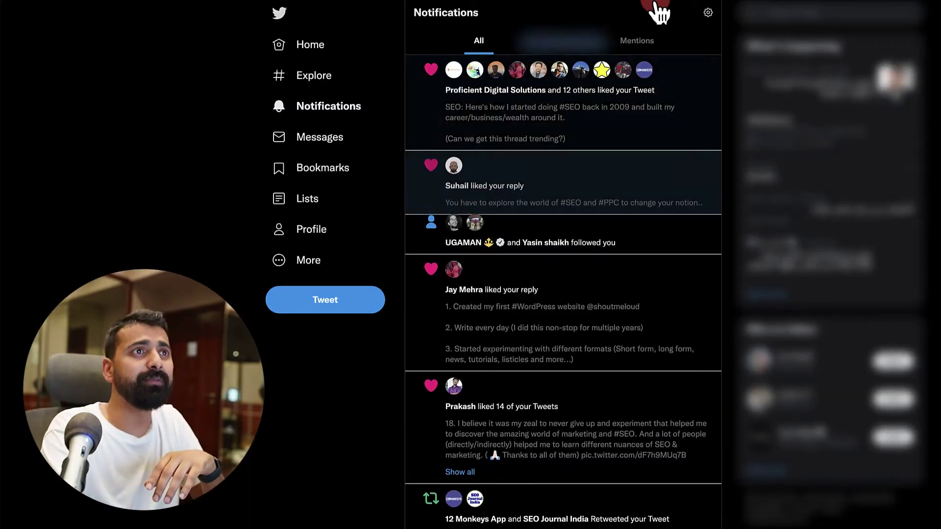
# Switch to Twitter's home timeline and browse the marketing and affiliate tweets in the feed.
pyautogui.click(327, 44)
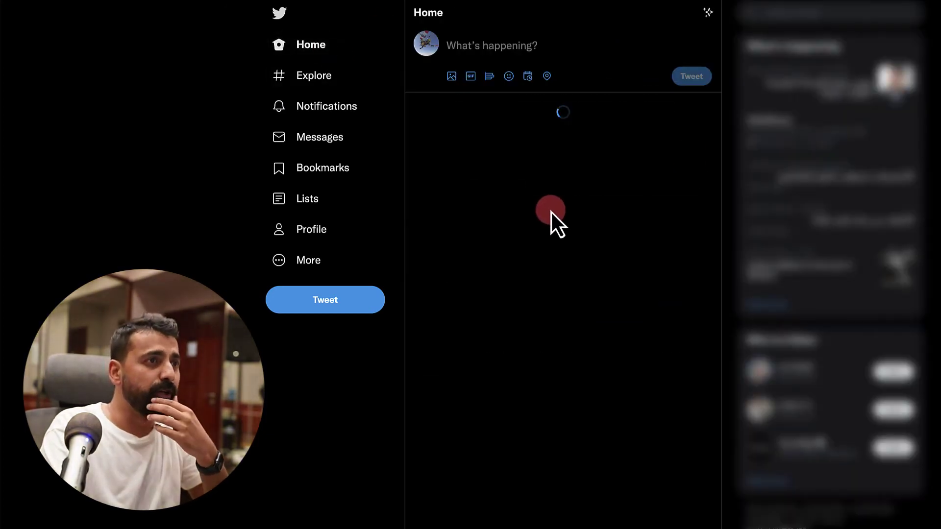
pyautogui.scroll(-3, 623, 289)
pyautogui.scroll(-6, 623, 289)
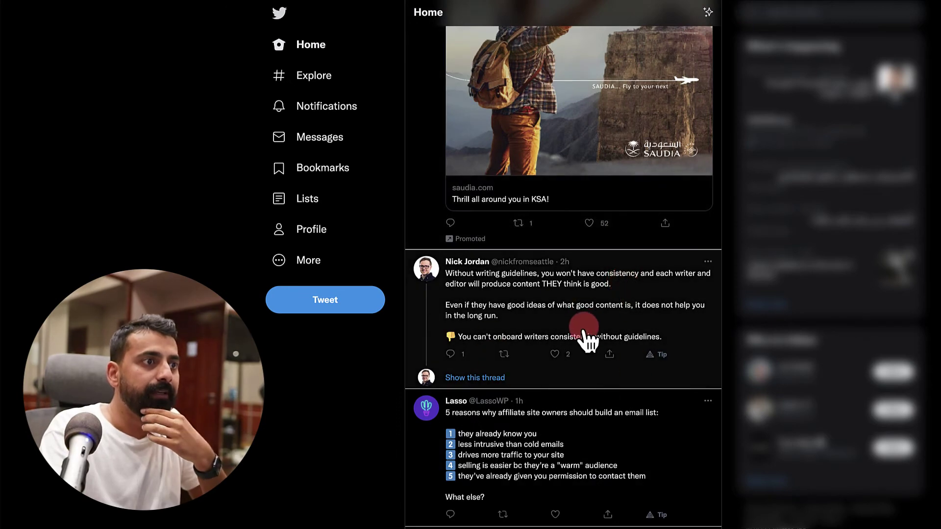
pyautogui.scroll(-1, 613, 329)
pyautogui.scroll(-3, 612, 328)
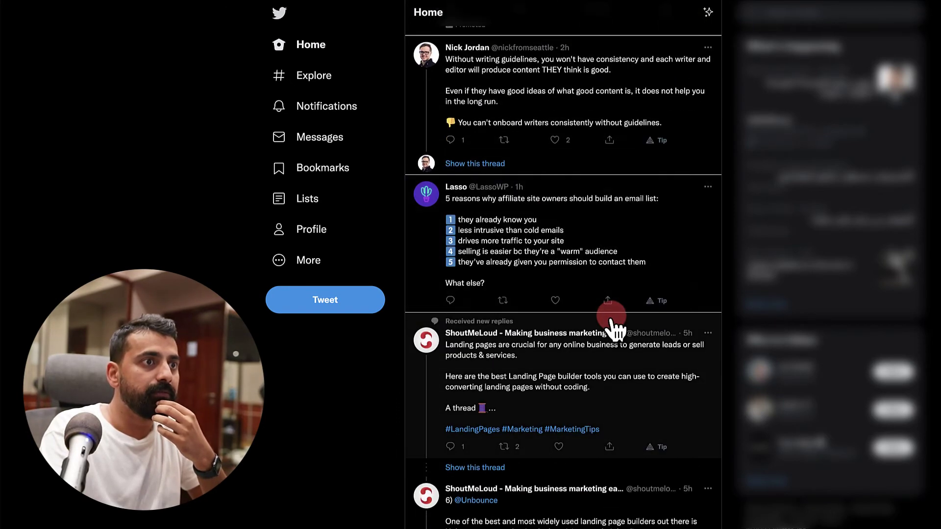
# Examine further posts in Twitter's home timeline, covering landing pages, Google's core update, DevKinsta, niche sites and Wordle SEO traffic.
pyautogui.scroll(-4, 612, 328)
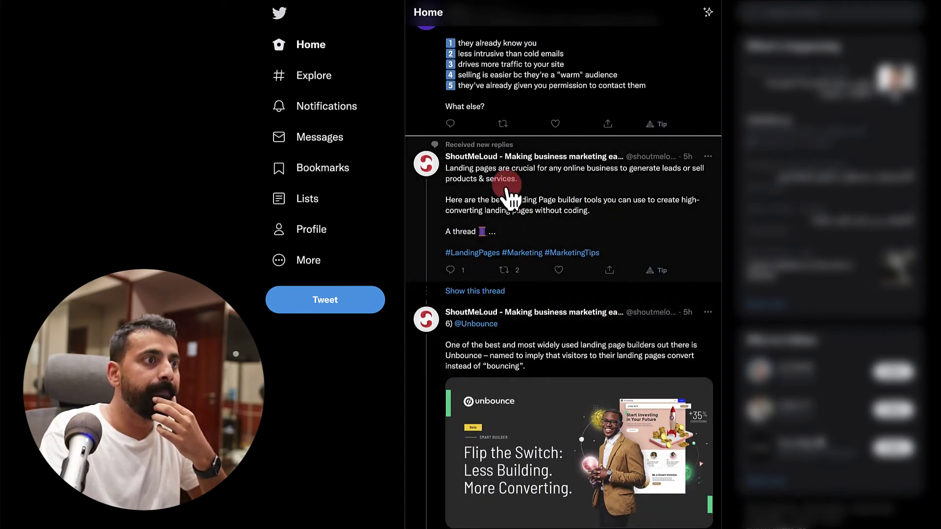
pyautogui.scroll(-2, 550, 206)
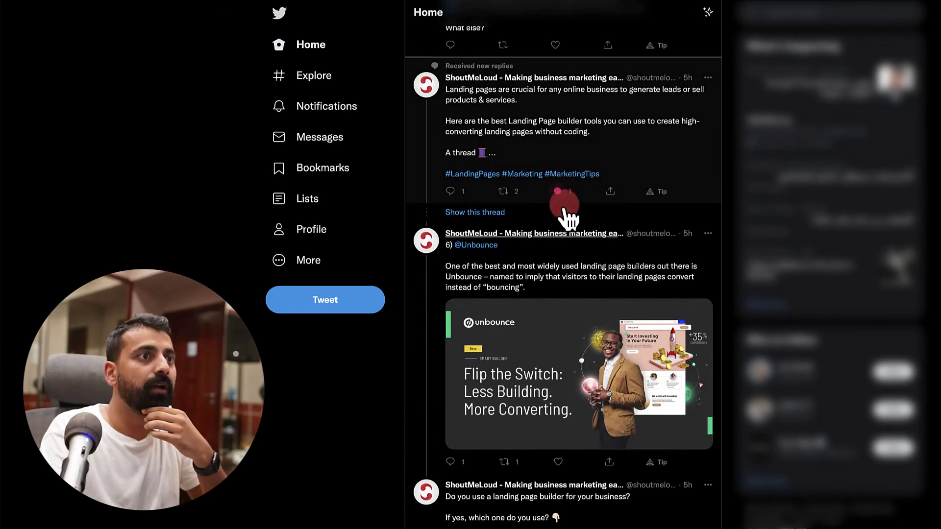
pyautogui.scroll(-5, 567, 301)
pyautogui.scroll(-13, 567, 295)
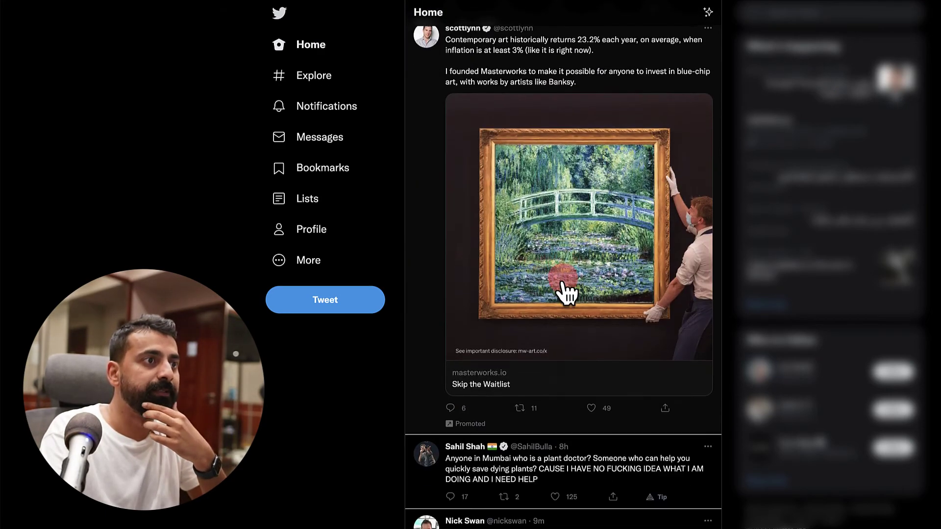
pyautogui.scroll(-10, 563, 285)
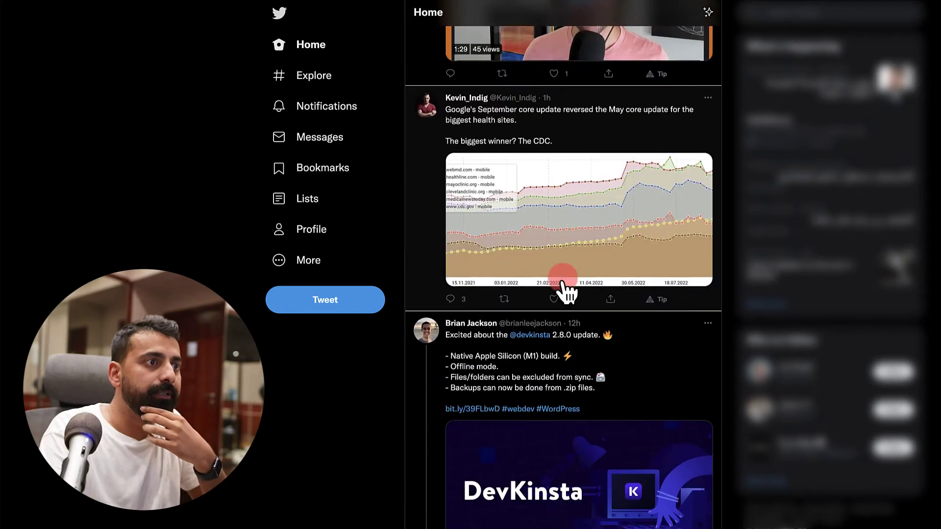
pyautogui.scroll(-8, 563, 283)
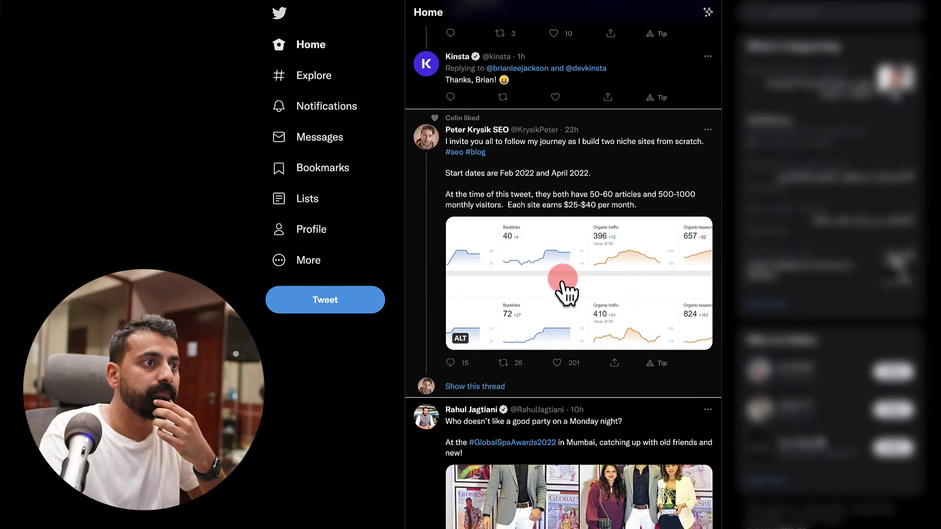
pyautogui.scroll(-4, 563, 287)
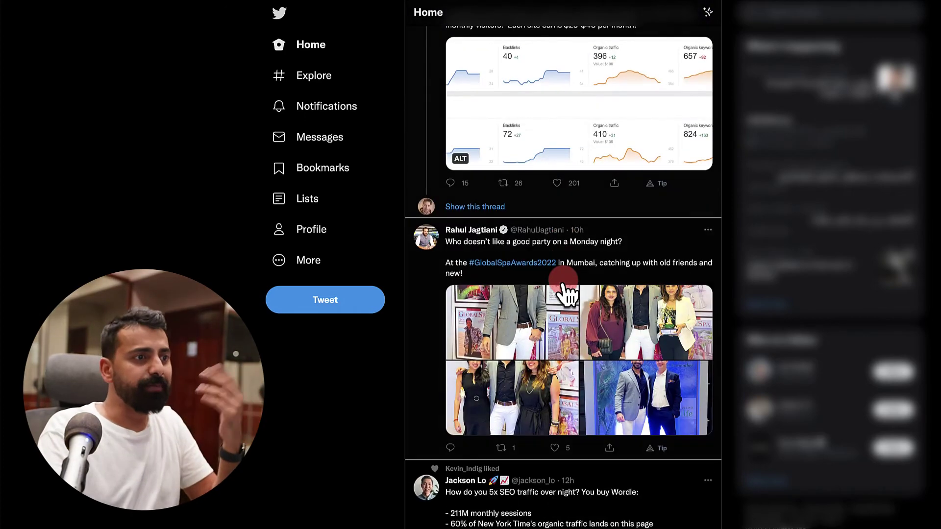
pyautogui.scroll(-4, 564, 287)
pyautogui.scroll(-3, 564, 289)
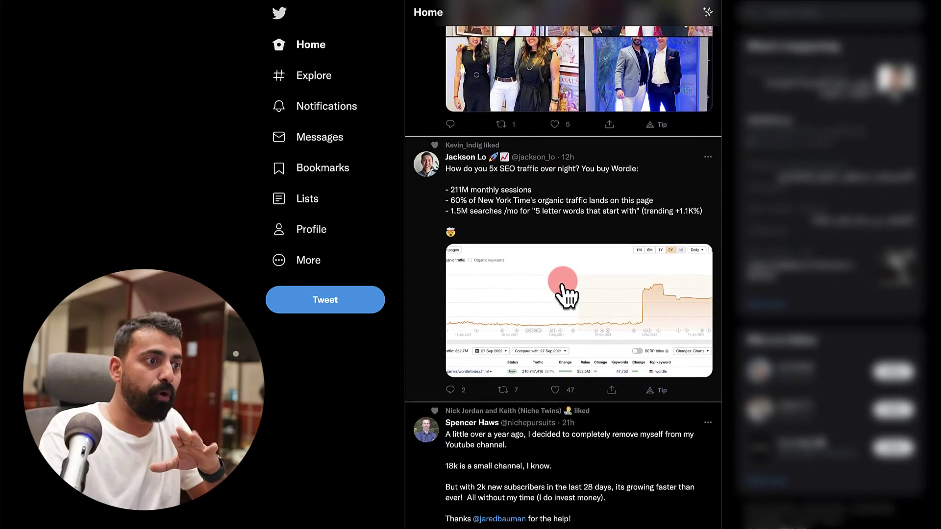
pyautogui.scroll(-4, 564, 289)
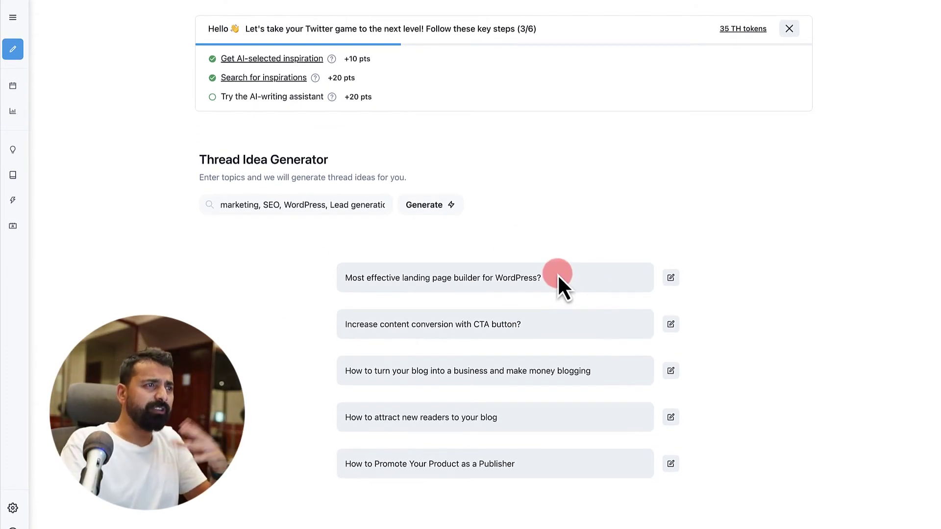
# Open hooks for the "How to attract new readers to your blog" thread idea and load the "6 traits" hook into the tweet composer.
pyautogui.moveTo(392, 417); pyautogui.dragTo(564, 428)
pyautogui.click(671, 419)
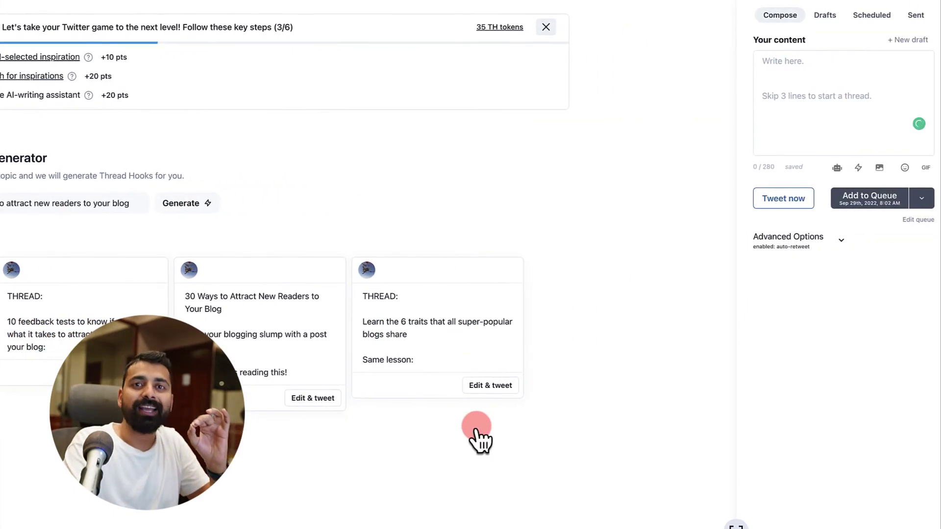
pyautogui.click(486, 390)
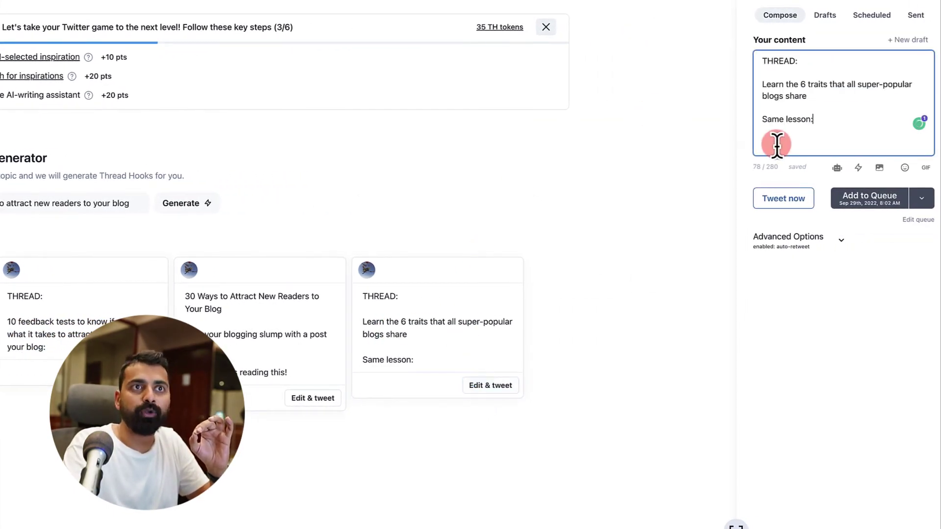
# Add three blank lines after "Same lesson:" in the draft to start the thread's second tweet.
pyautogui.press('Return')
pyautogui.press('Return')
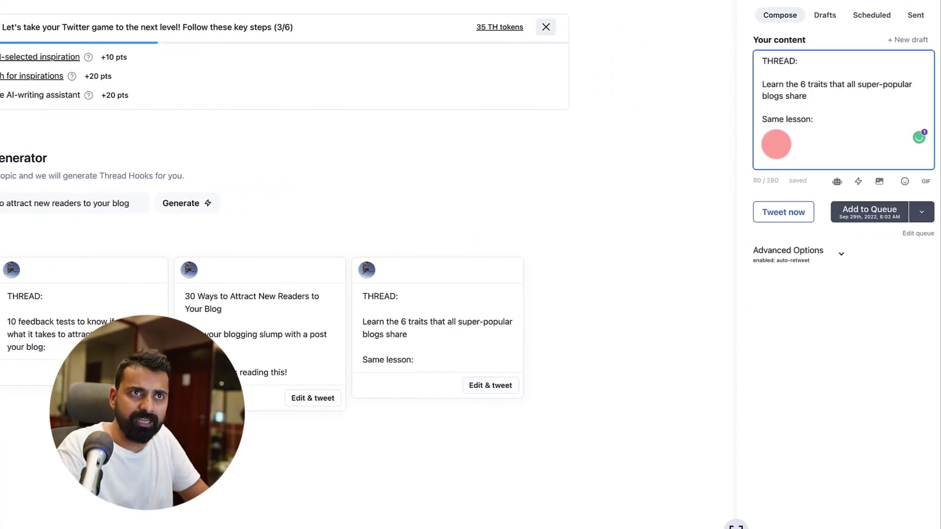
pyautogui.press('Return')
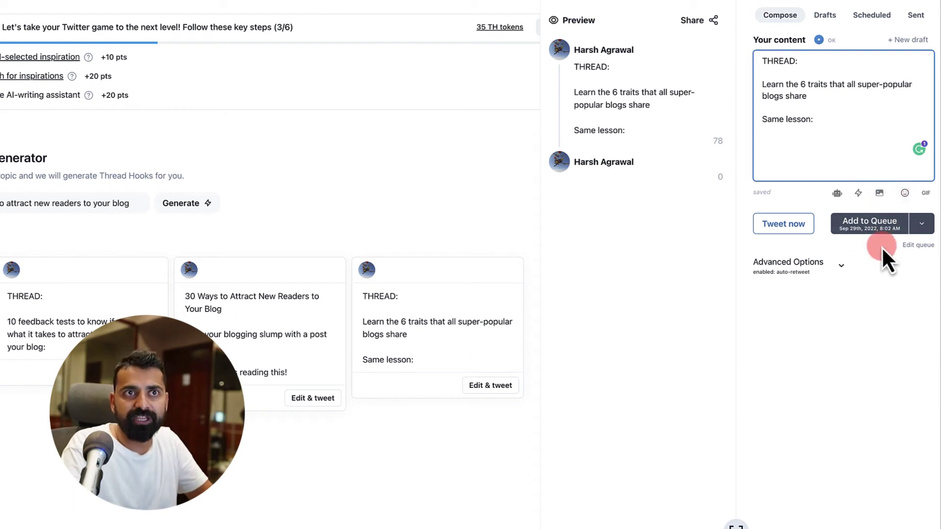
# View the draft's additional queue options, including Schedule, Post next and labels, and close them without choosing any.
pyautogui.click(903, 193)
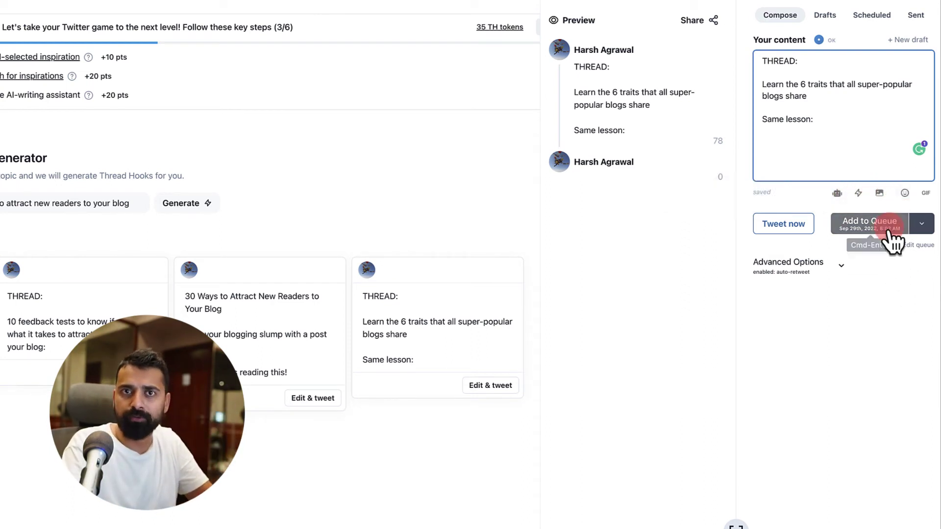
pyautogui.click(920, 226)
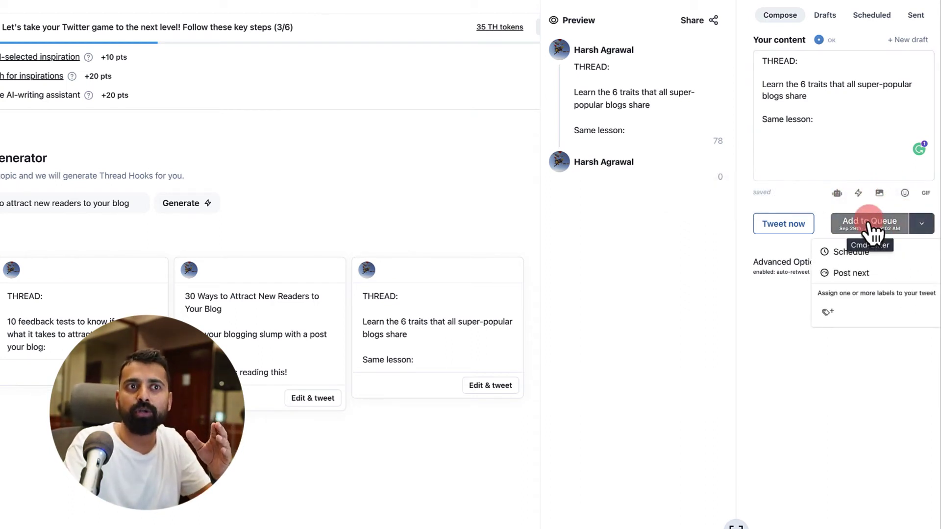
pyautogui.click(631, 372)
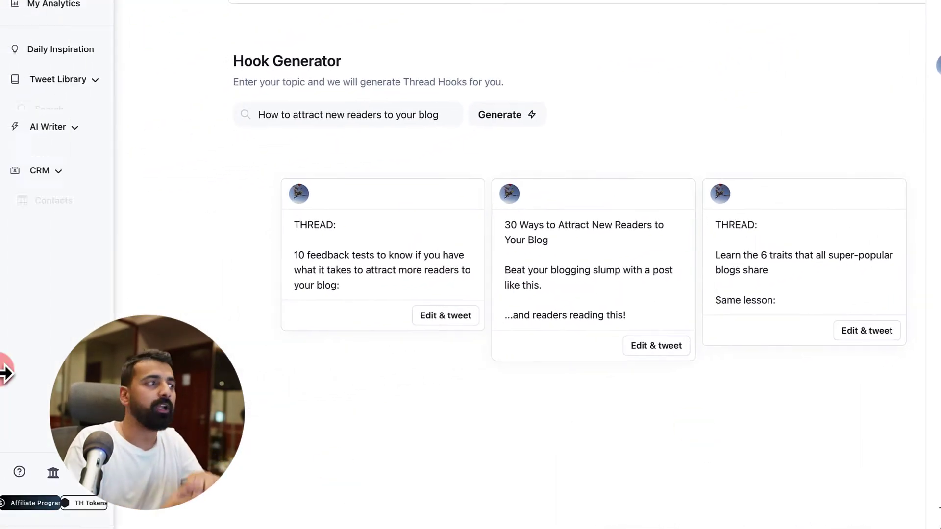
# Open Thread Starters in the AI Writer and generate thread hooks for the topic "WordPress SEO".
pyautogui.scroll(-2, 74, 297)
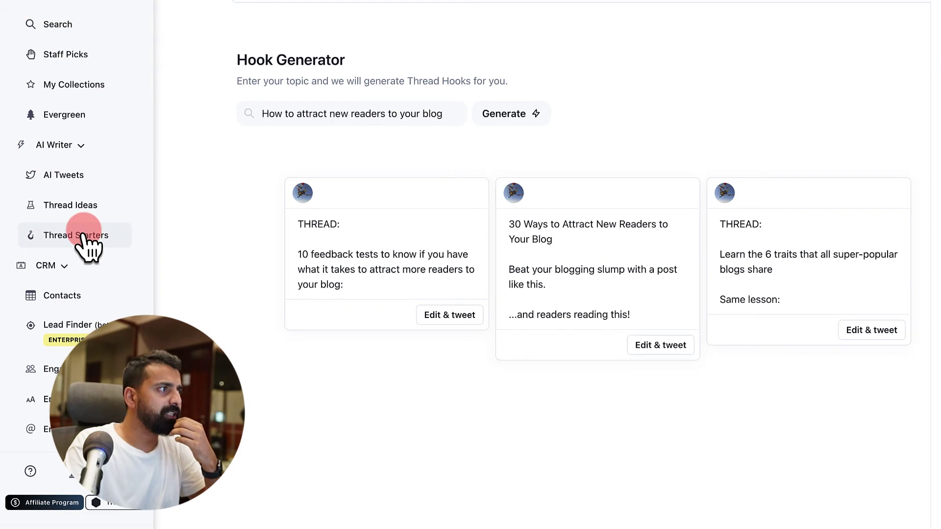
pyautogui.click(73, 208)
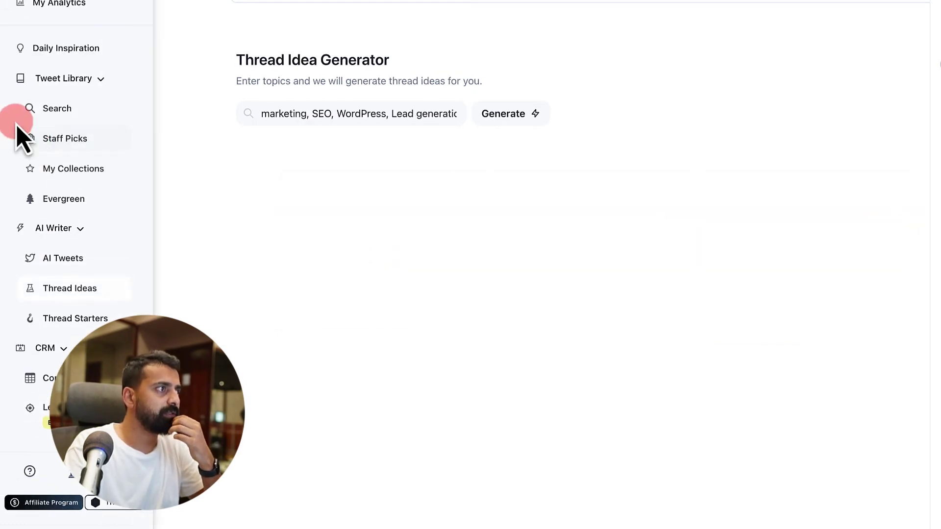
pyautogui.click(80, 316)
pyautogui.click(375, 113)
pyautogui.tripleClick(375, 114)
pyautogui.write('WordPress SEO')
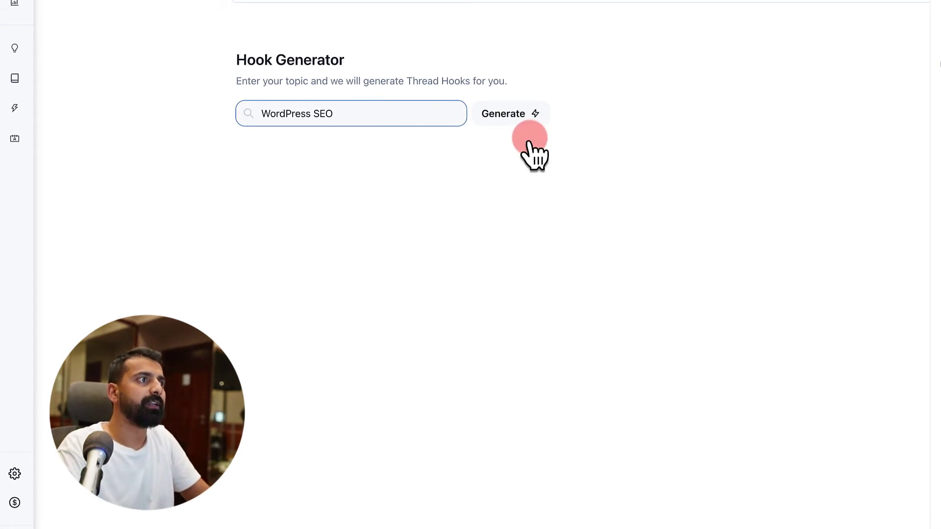
pyautogui.click(523, 114)
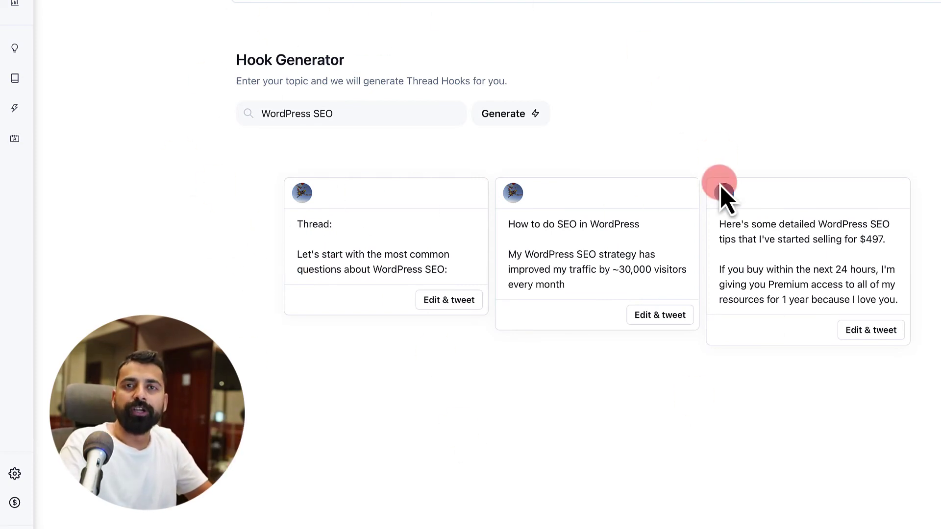
pyautogui.tripleClick(384, 107)
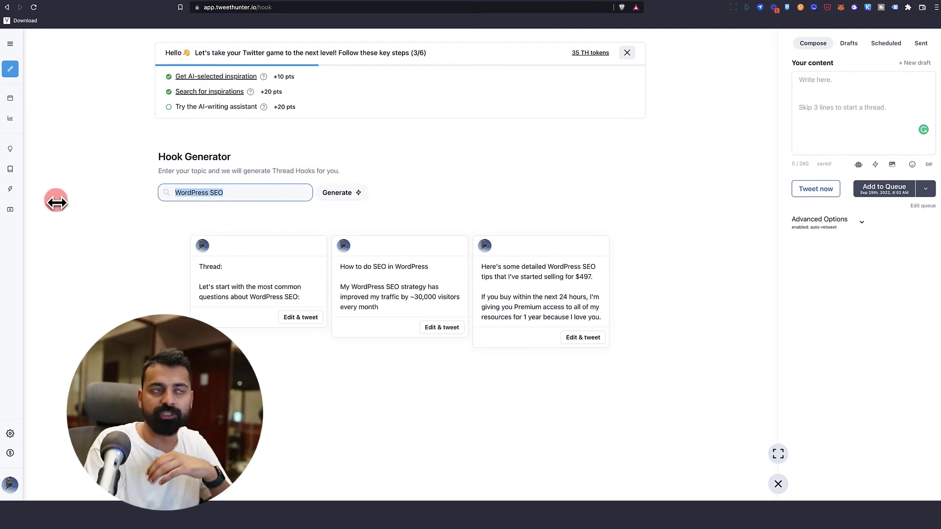
# Open the CRM's keyword engagement page and search for tweets about "SEO".
pyautogui.moveTo(16, 200)
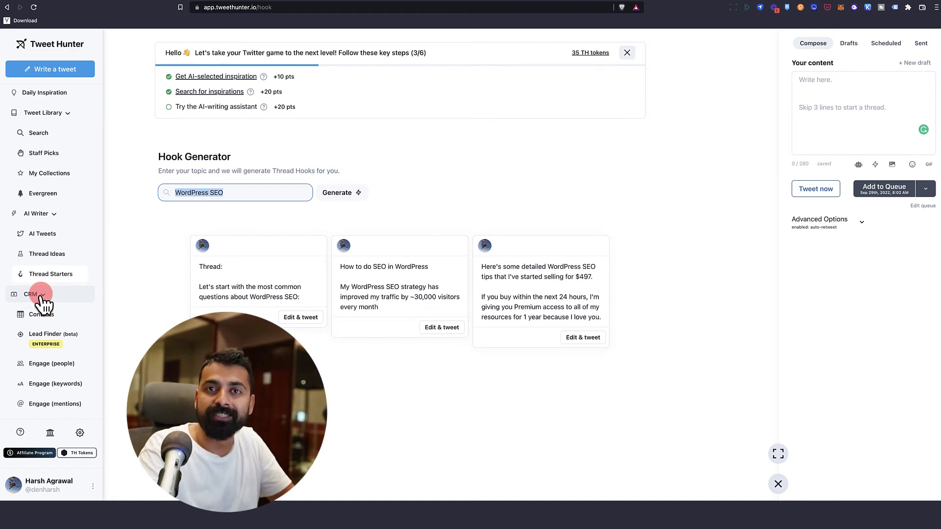
pyautogui.click(56, 381)
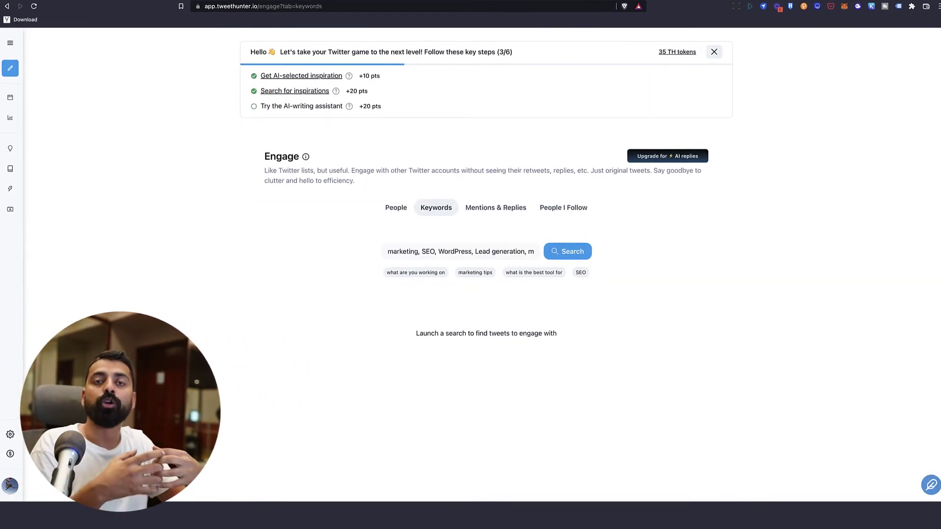
pyautogui.tripleClick(445, 249)
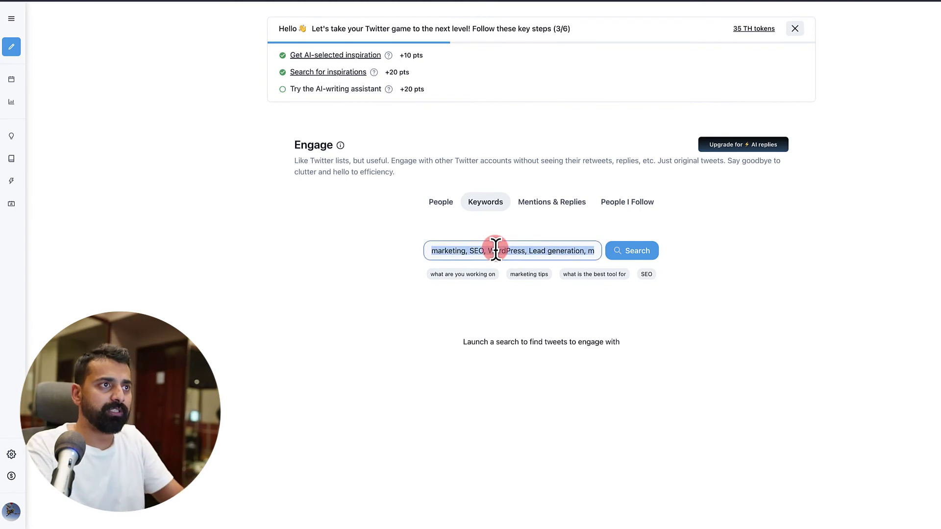
pyautogui.write('SEO')
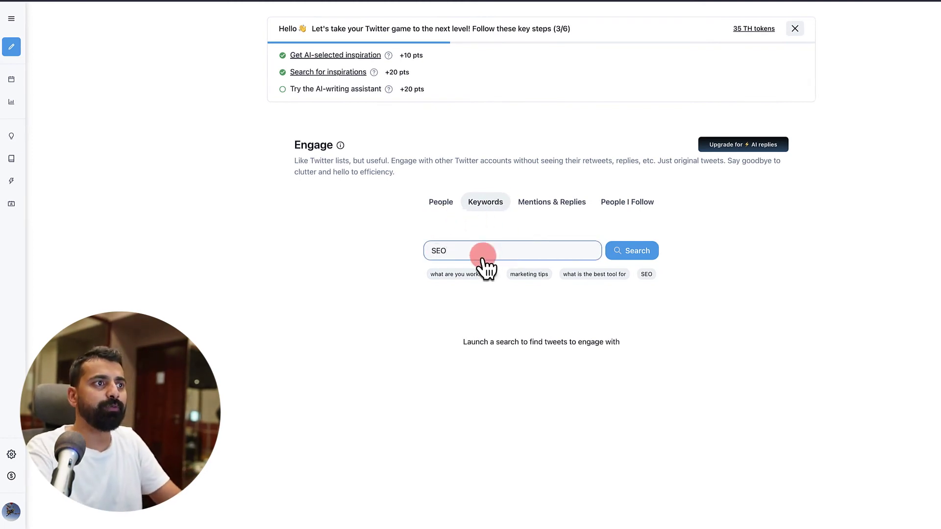
pyautogui.click(621, 250)
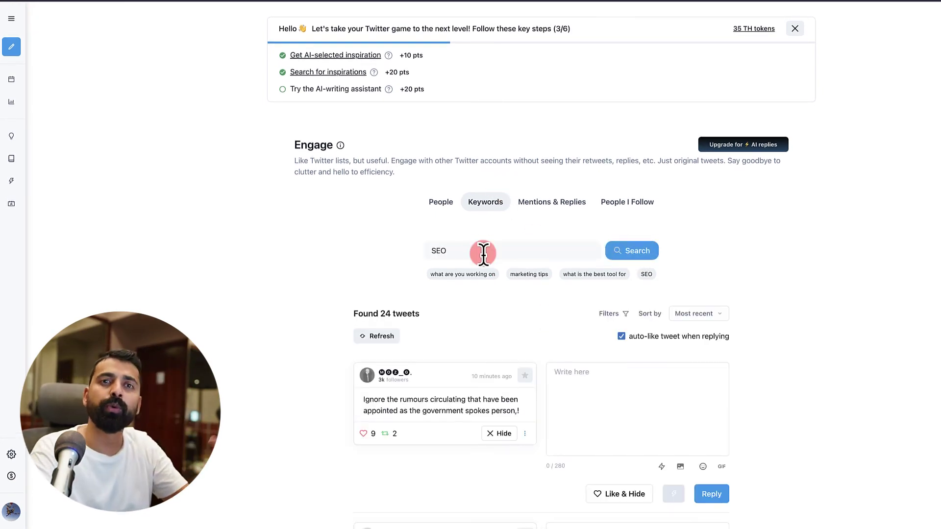
# Enter the placeholder text "hkasdkewhgfw" as a reply to the SEO consultant's ecommerce tweet and clear it again.
pyautogui.scroll(-5, 483, 255)
pyautogui.scroll(-3, 485, 254)
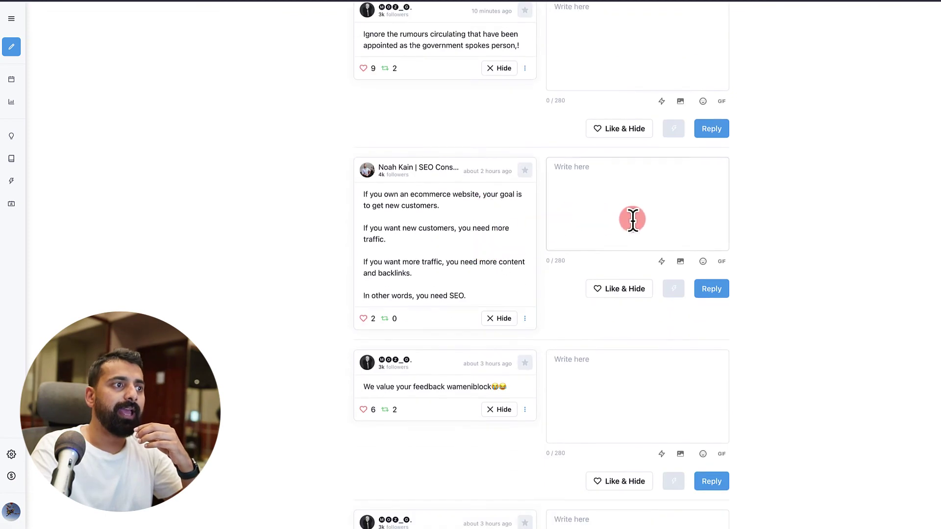
pyautogui.click(584, 174)
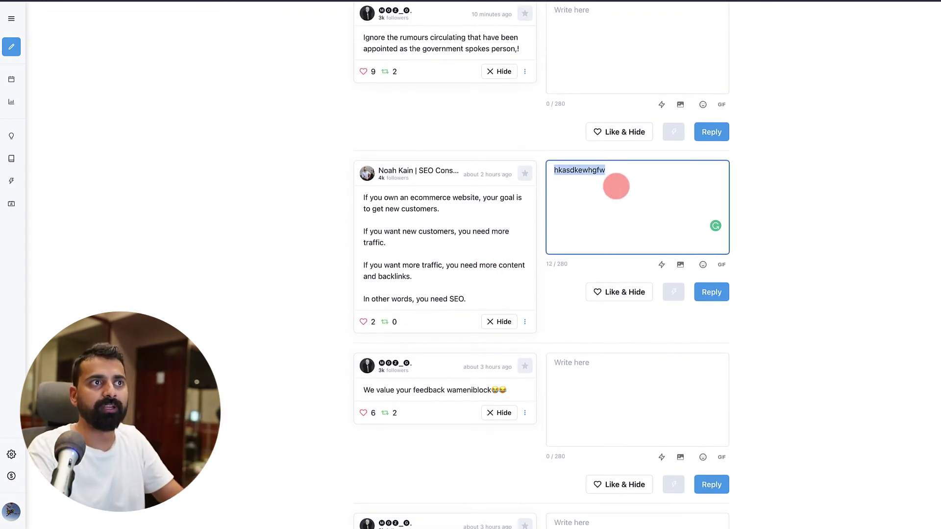
pyautogui.press('BackSpace')
# Review the SEO keyword results with their Like & Hide and Reply options and the AI replies upgrade offer.
pyautogui.scroll(4, 608, 172)
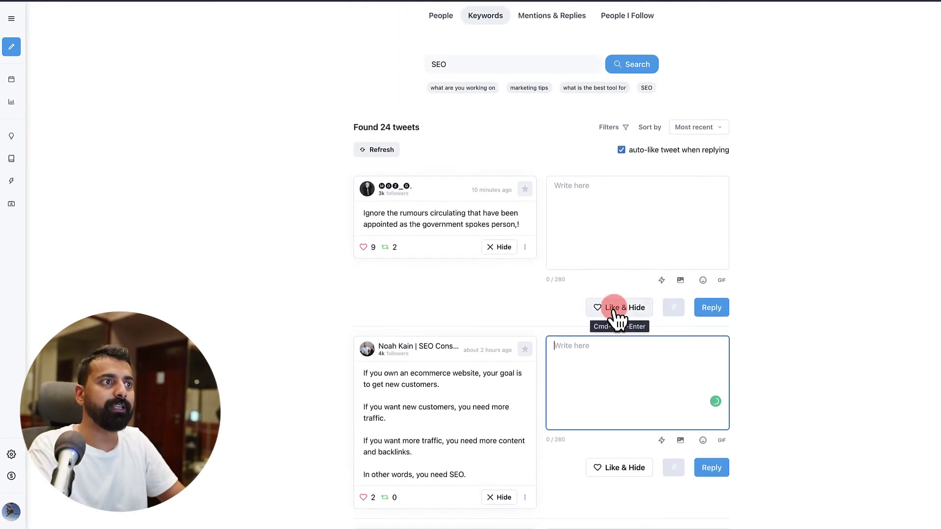
pyautogui.scroll(-4, 613, 309)
pyautogui.scroll(4, 600, 250)
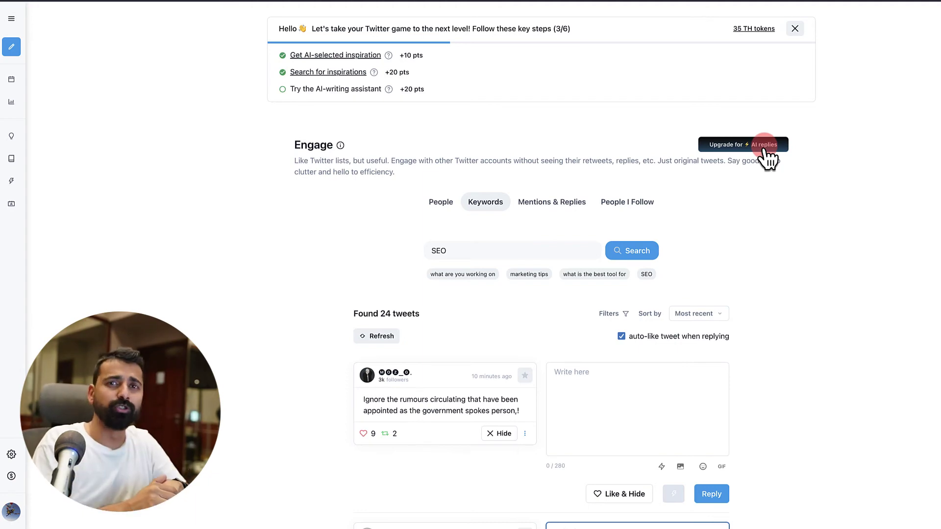
pyautogui.scroll(-2, 764, 149)
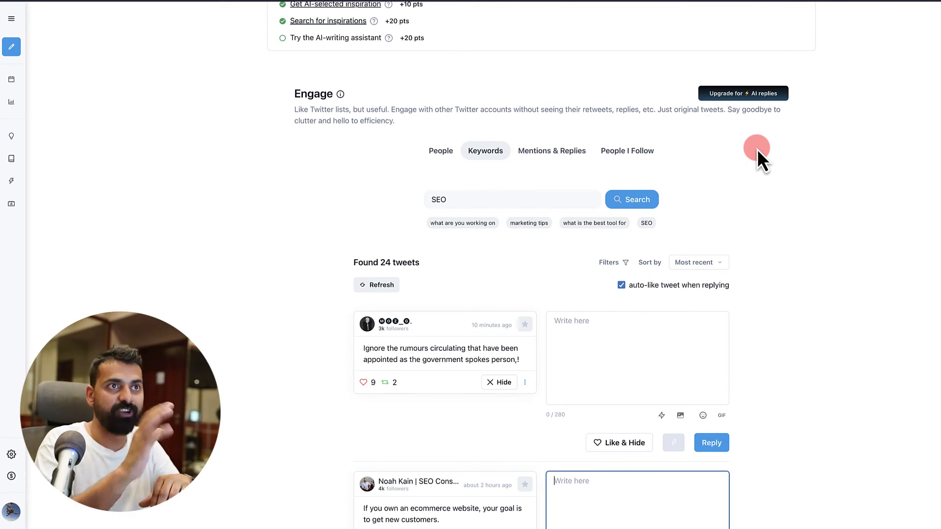
pyautogui.scroll(-1, 757, 149)
pyautogui.scroll(3, 523, 210)
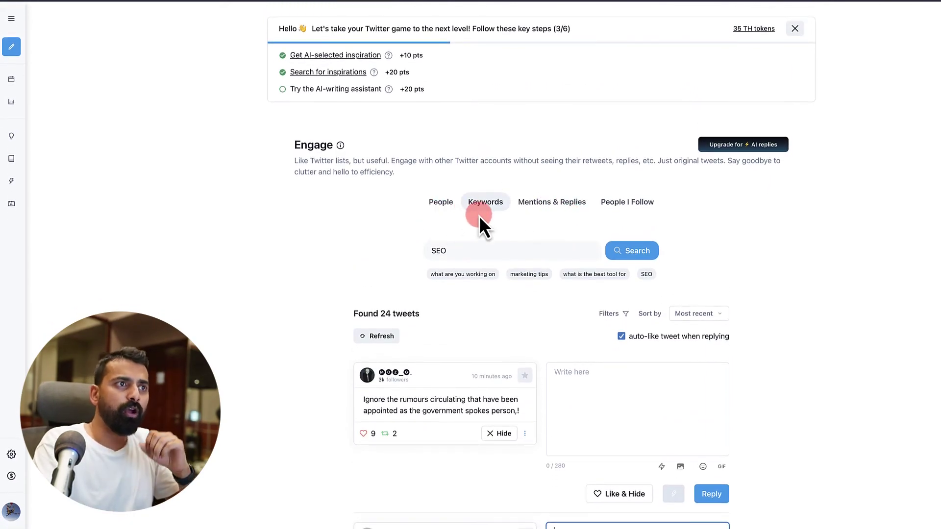
# Show tweets from followed accounts on the Engage page and look through them and the CRM's other sections.
pyautogui.click(618, 208)
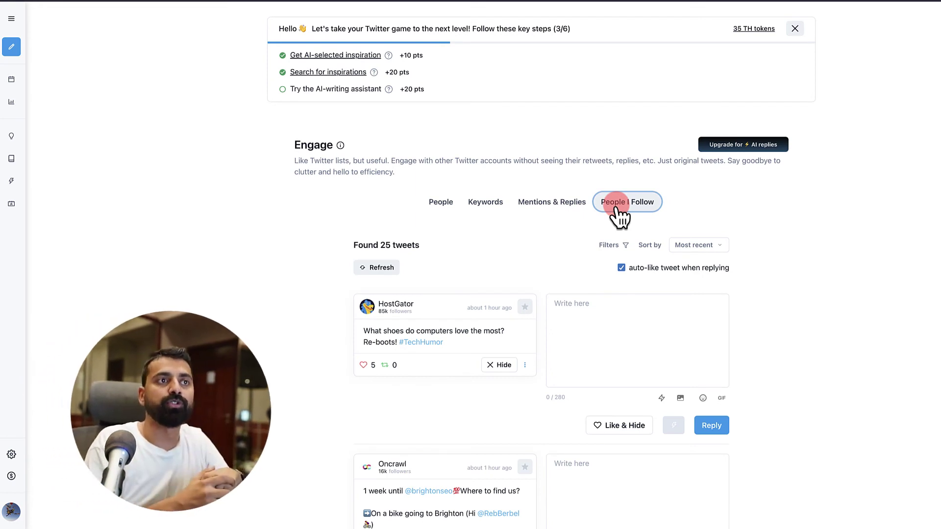
pyautogui.moveTo(17, 201)
pyautogui.scroll(-2, 54, 367)
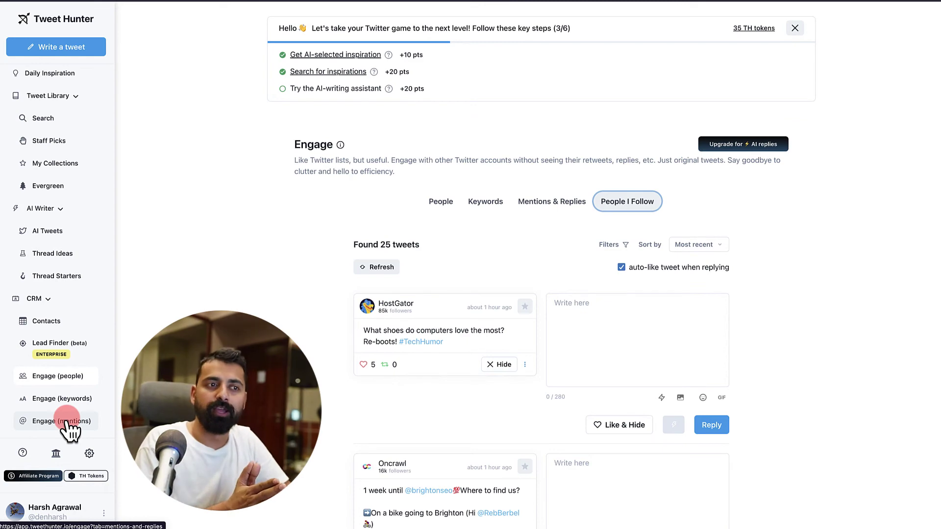
pyautogui.scroll(-4, 109, 377)
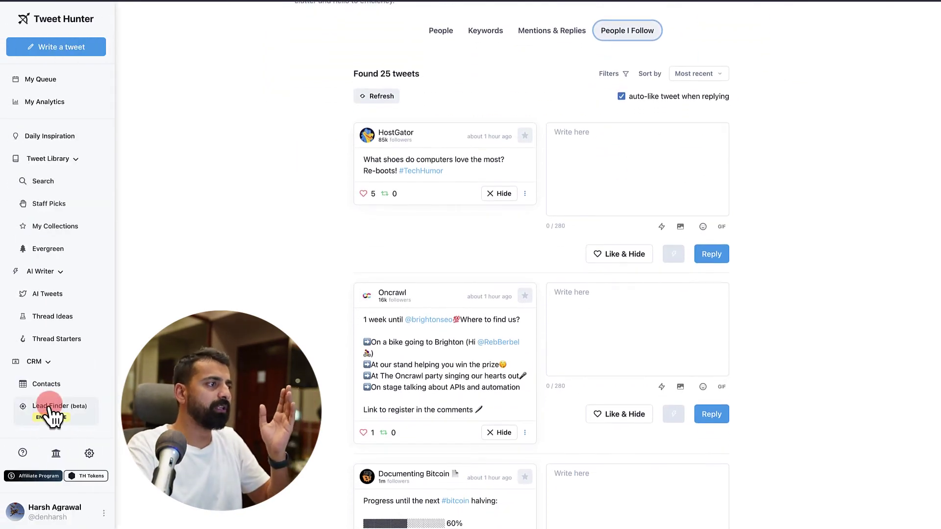
pyautogui.scroll(-3, 110, 396)
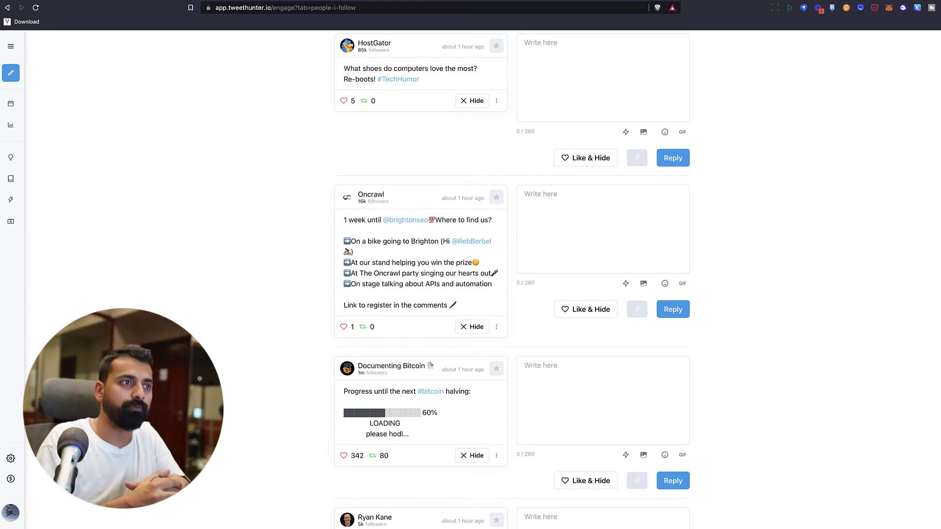
# Look through the Tweet Hunter homepage, covering its testimonials, analytics and CRM features, and the FAQ.
pyautogui.moveTo(19, 382)
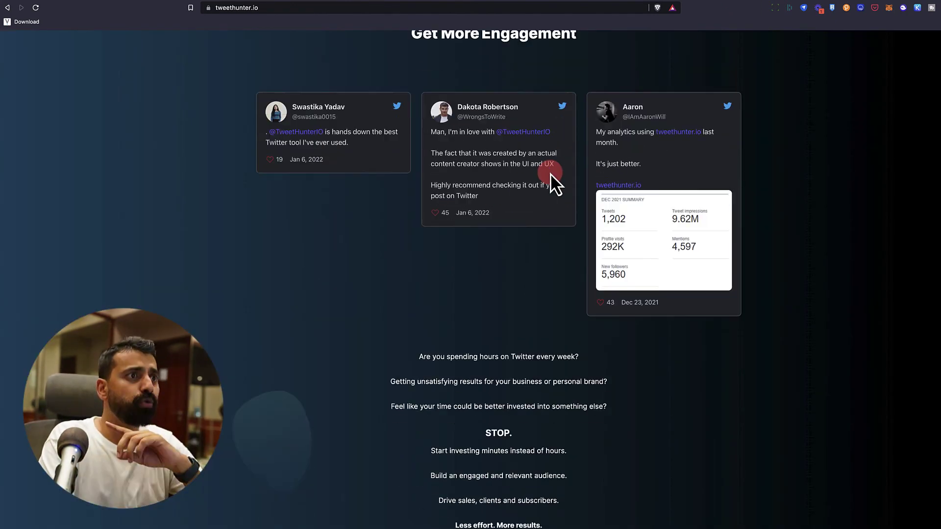
pyautogui.scroll(-10, 552, 185)
pyautogui.scroll(10, 550, 173)
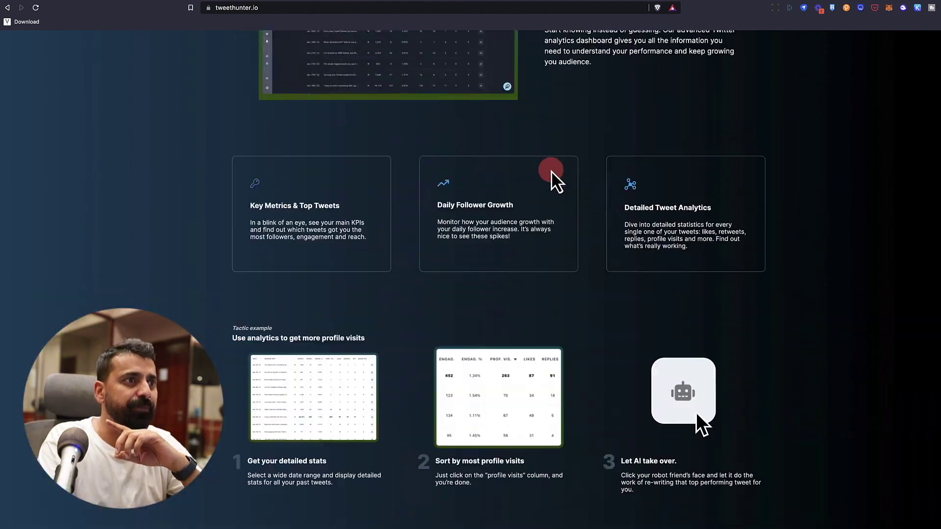
pyautogui.scroll(-15, 554, 170)
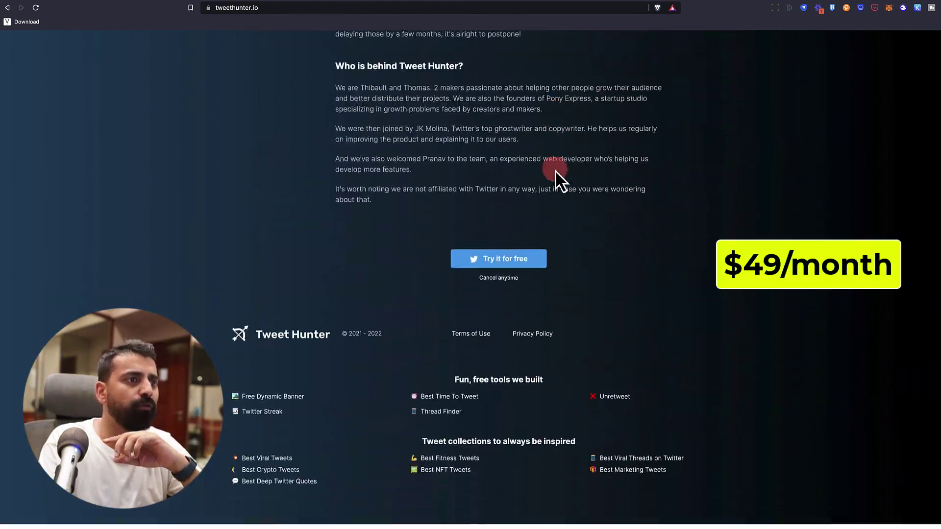
pyautogui.scroll(15, 490, 201)
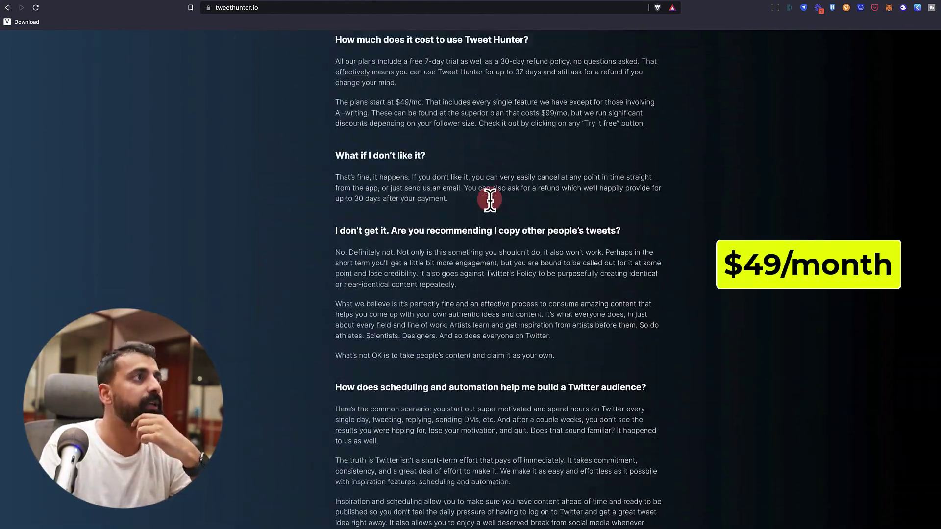
pyautogui.scroll(15, 489, 204)
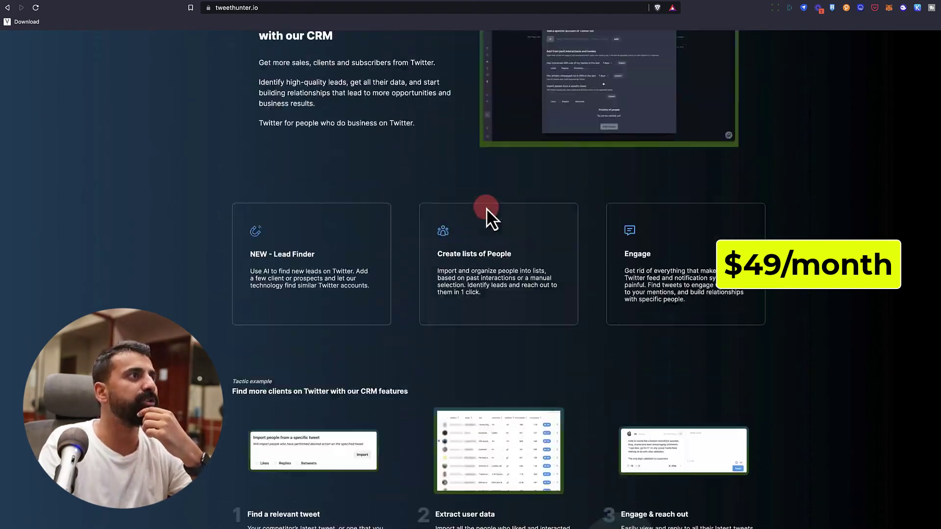
pyautogui.scroll(15, 486, 206)
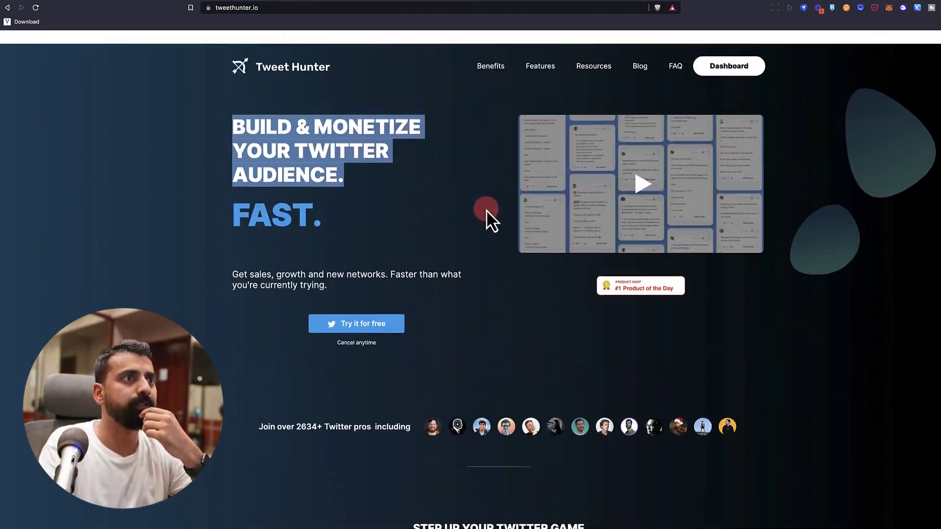
pyautogui.click(510, 179)
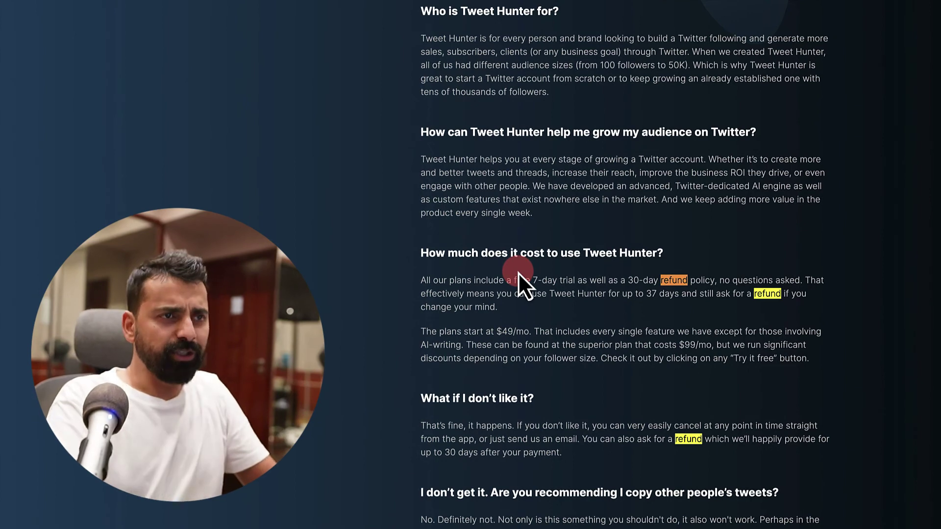
# Examine the FAQ answer on Tweet Hunter's cost, highlighting the free trial and refund terms and the starting plan price.
pyautogui.moveTo(421, 281); pyautogui.dragTo(716, 282)
pyautogui.moveTo(515, 294); pyautogui.dragTo(796, 311)
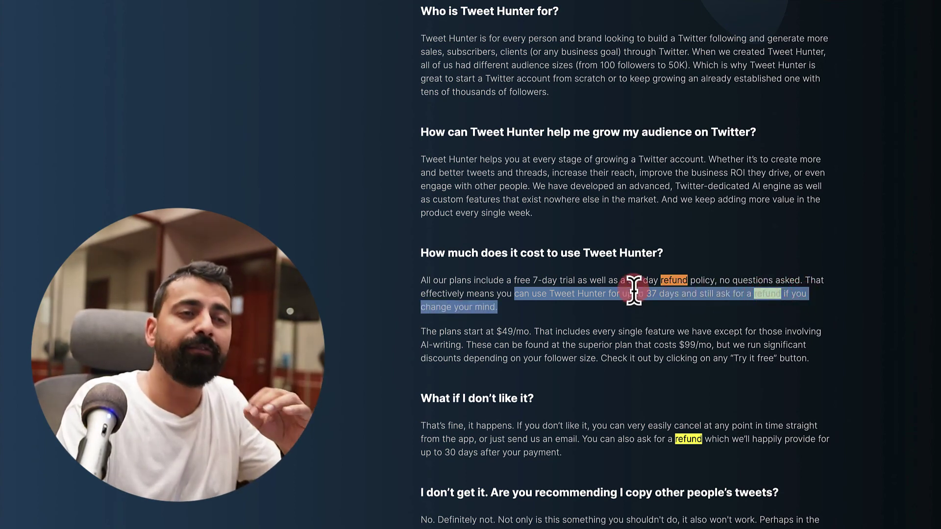
pyautogui.moveTo(451, 338); pyautogui.dragTo(532, 327)
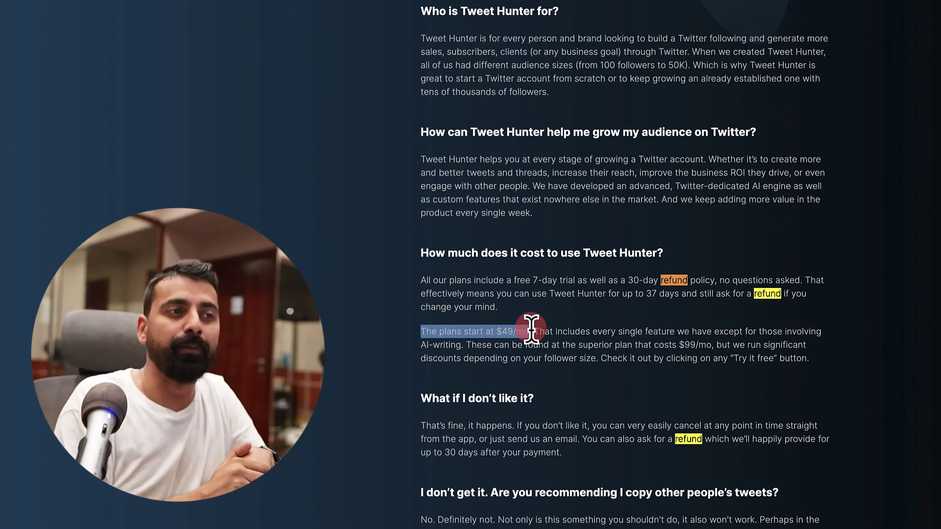
pyautogui.click(610, 330)
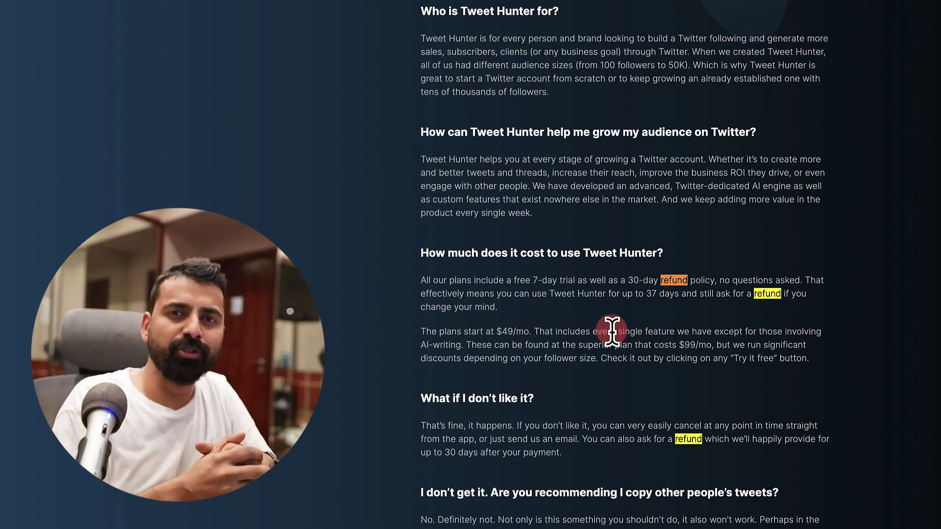
pyautogui.scroll(20, 615, 343)
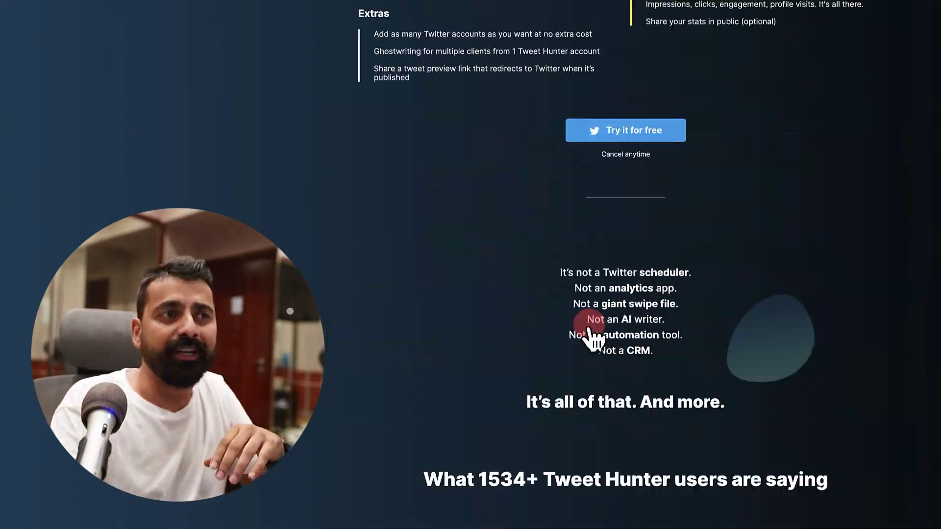